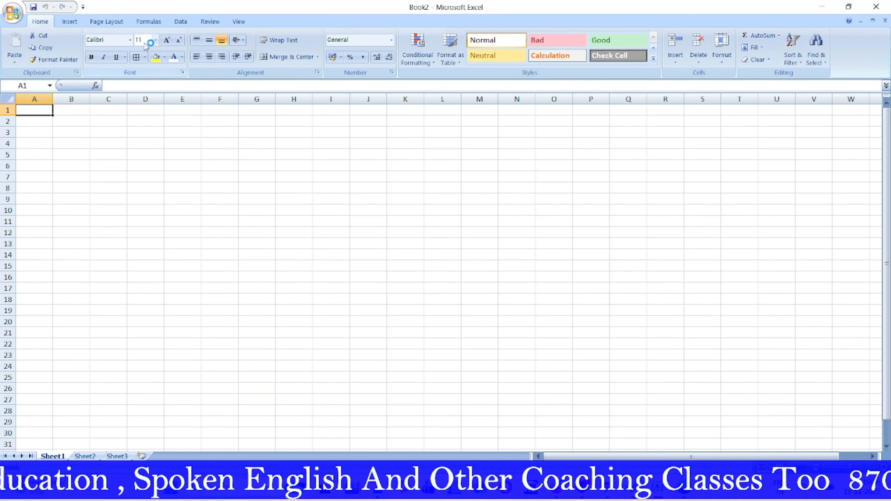
Step: Set the paper size to A4 (210 x 297 mm) and scroll to confirm page breaks after columns I and R
{"action": "left_click", "coordinate": [111, 22]}
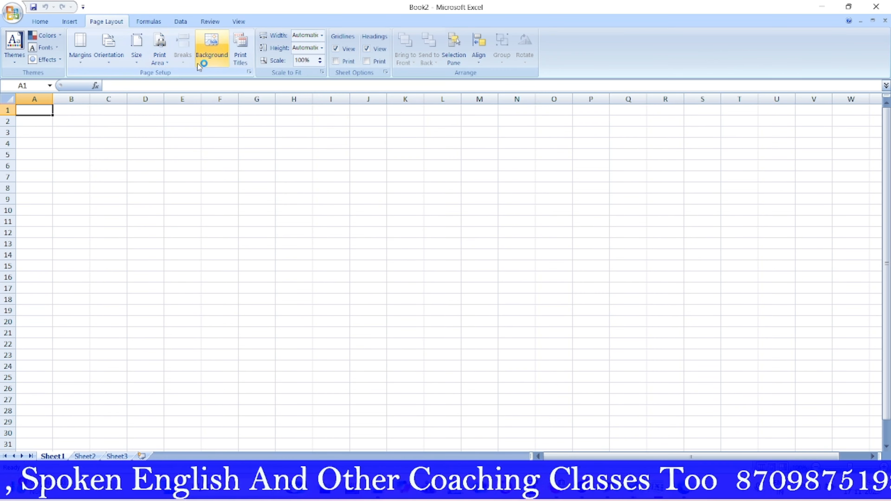
{"action": "left_click", "coordinate": [137, 49]}
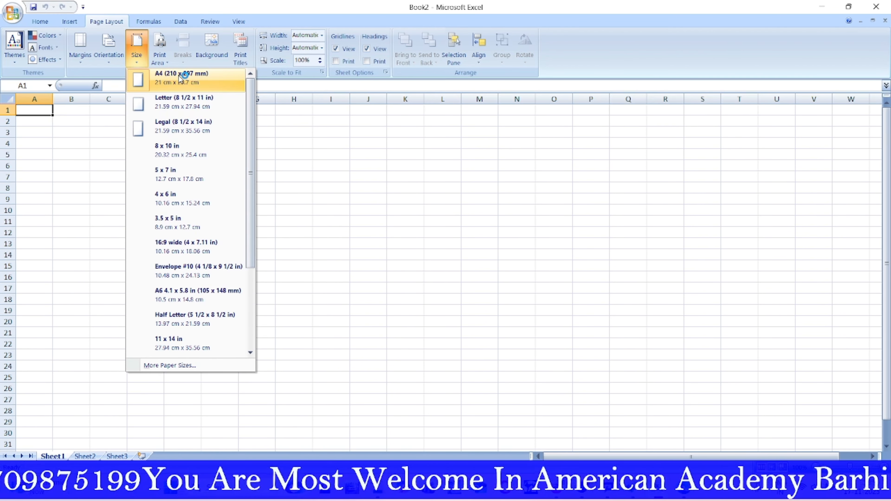
{"action": "left_click", "coordinate": [179, 76]}
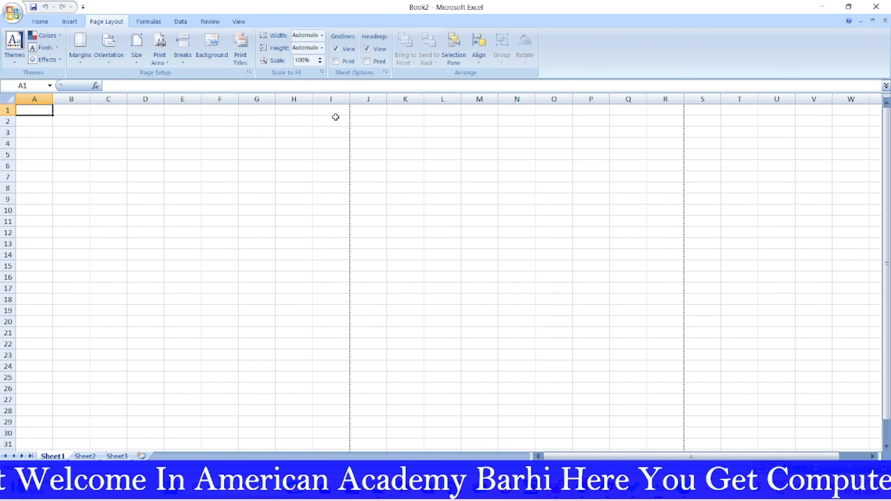
{"action": "scroll", "coordinate": [335, 133], "scroll_direction": "down", "scroll_amount": 13}
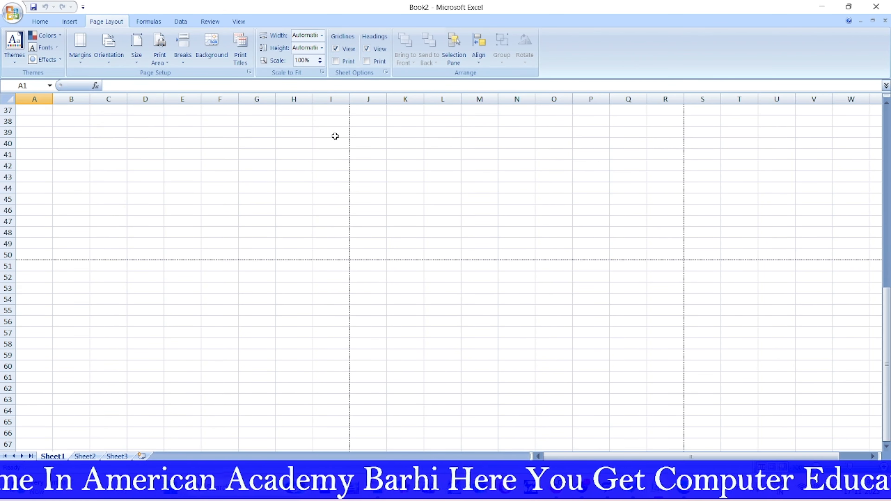
{"action": "scroll", "coordinate": [381, 211], "scroll_direction": "up", "scroll_amount": 13}
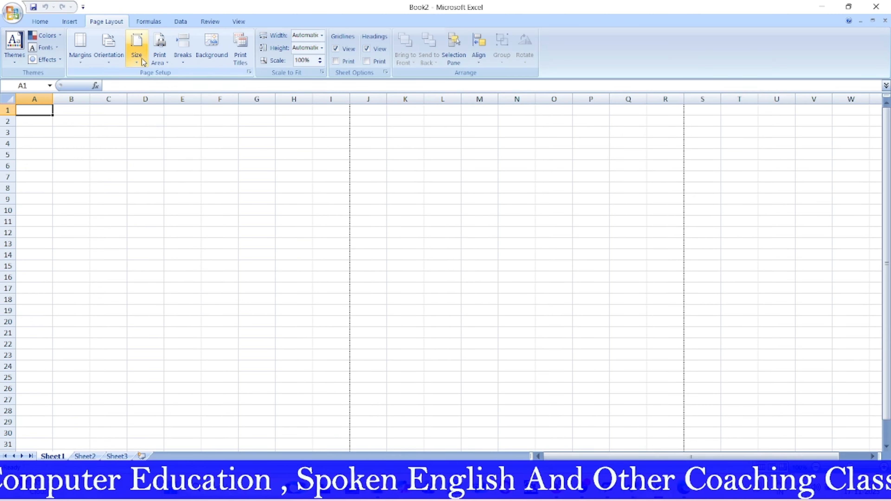
{"action": "left_click", "coordinate": [136, 48]}
{"action": "left_click", "coordinate": [169, 80]}
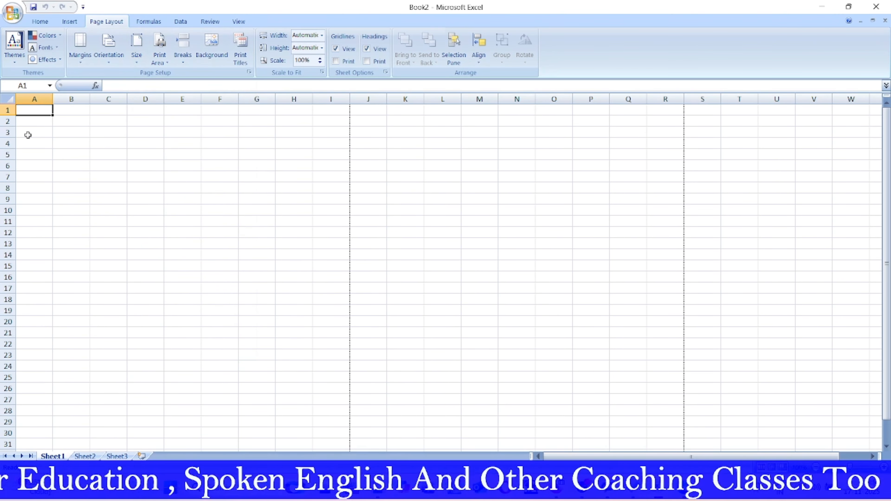
{"action": "scroll", "coordinate": [368, 159], "scroll_direction": "down", "scroll_amount": 2}
{"action": "scroll", "coordinate": [368, 159], "scroll_direction": "down", "scroll_amount": 11}
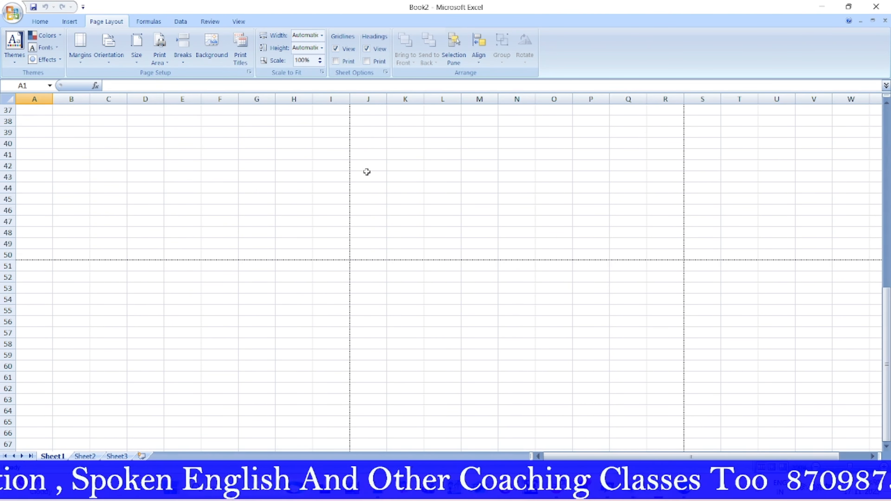
{"action": "scroll", "coordinate": [35, 144], "scroll_direction": "up", "scroll_amount": 13}
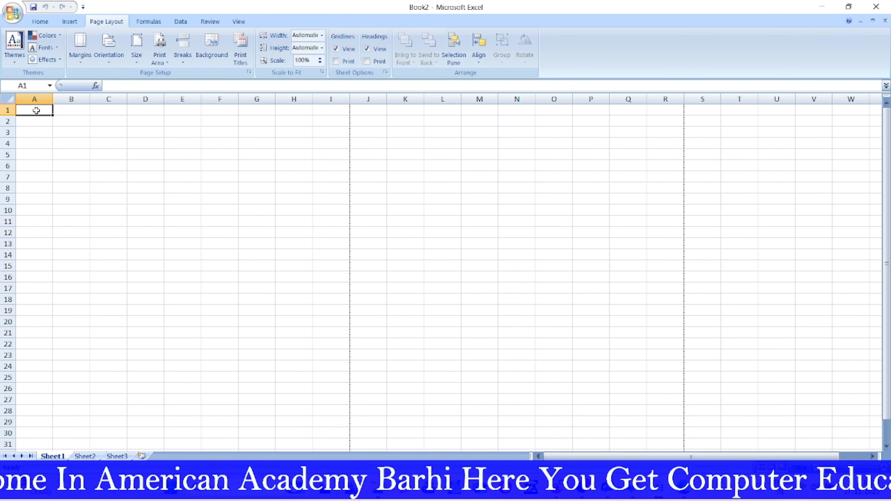
Step: Merge and centre A1:I3 and enter the title AMERICAN ACADEMY PVT LTD
{"action": "left_click_drag", "start_coordinate": [35, 110], "coordinate": [336, 132]}
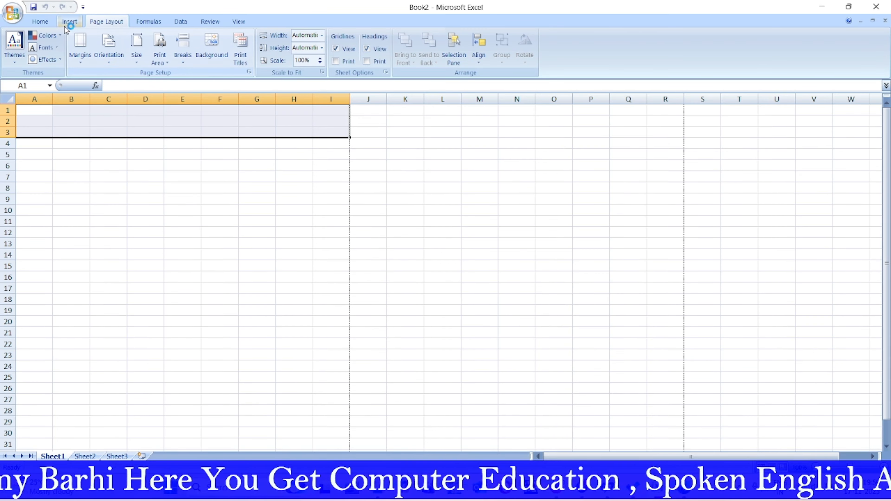
{"action": "left_click", "coordinate": [43, 22]}
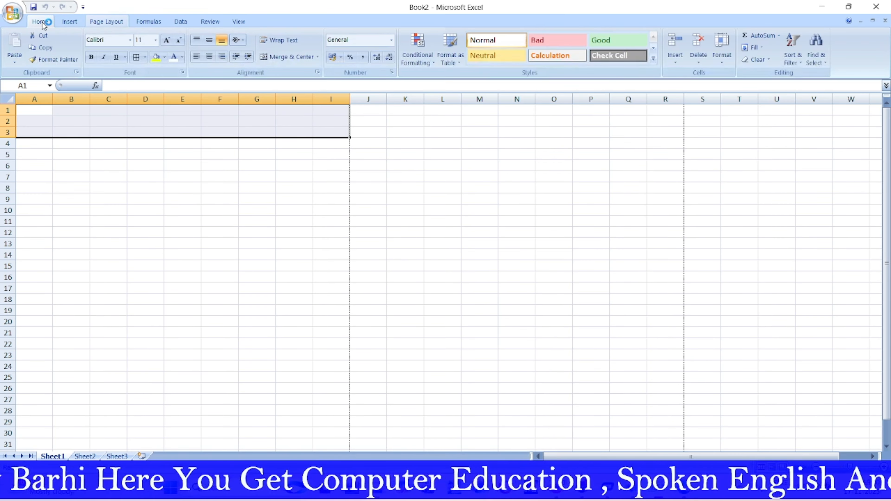
{"action": "left_click", "coordinate": [302, 58]}
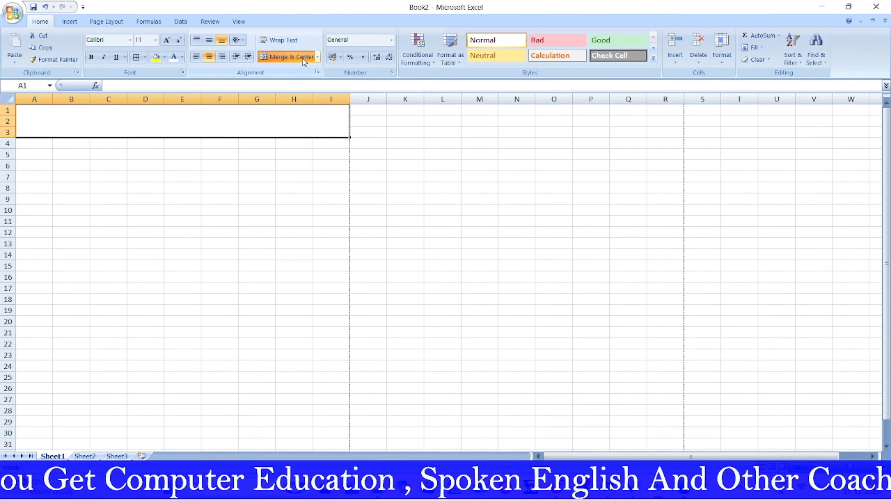
{"action": "left_click", "coordinate": [404, 187]}
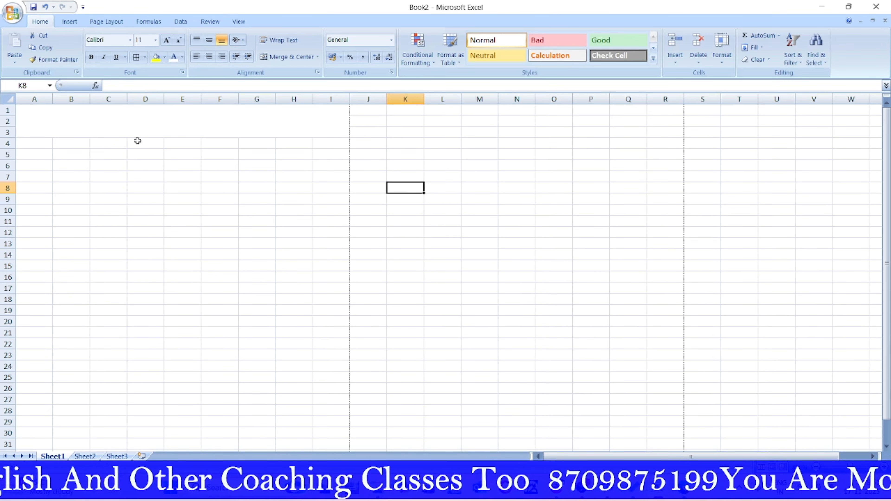
{"action": "left_click", "coordinate": [137, 124]}
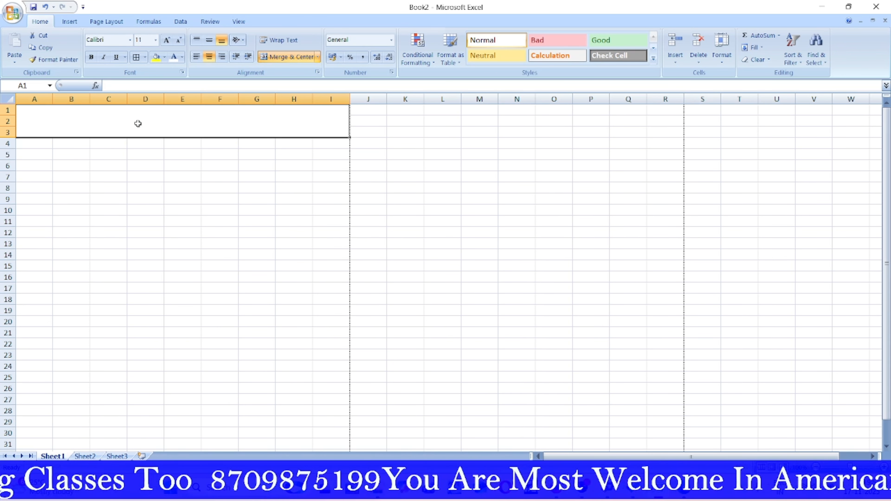
{"action": "type", "text": "AMER"}
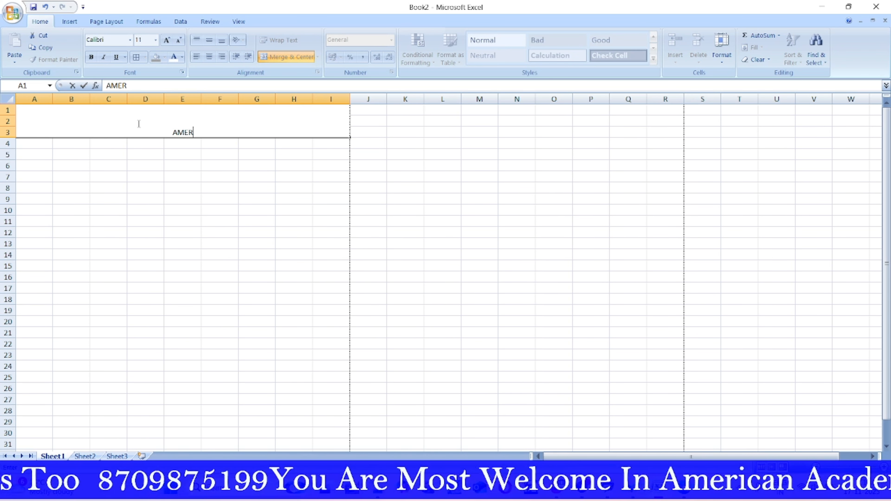
{"action": "type", "text": "ICAN"}
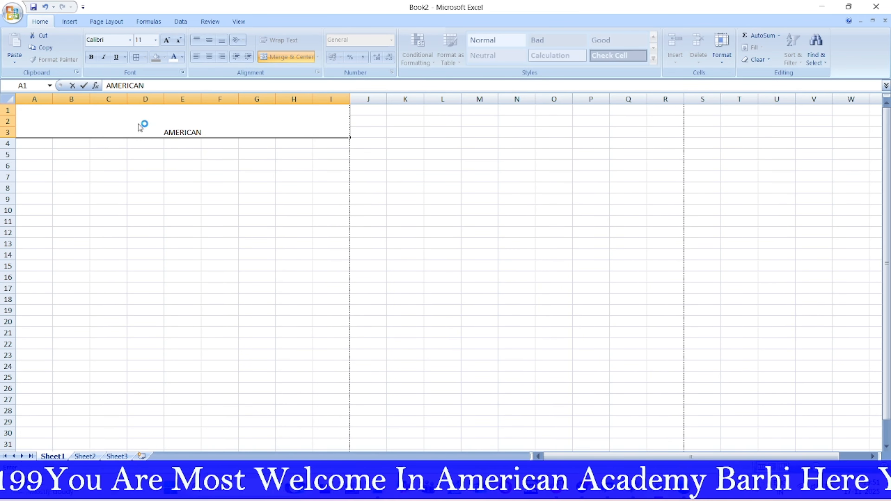
{"action": "type", "text": " ACADEM"}
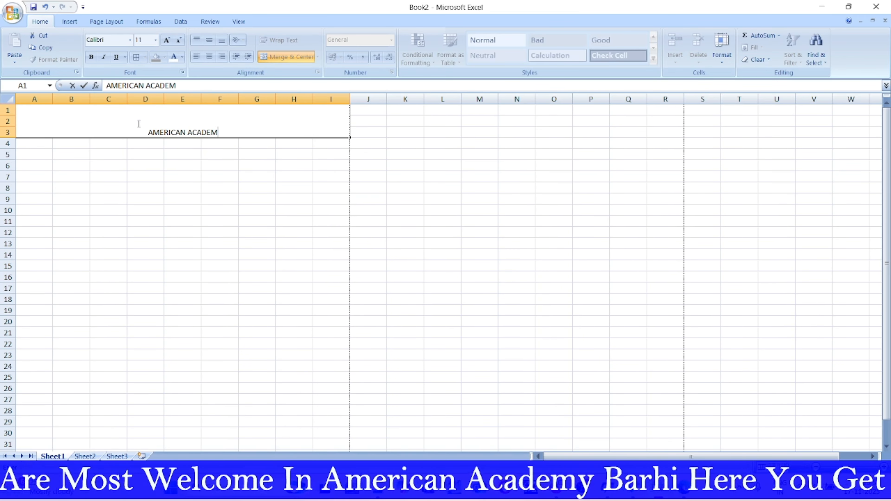
{"action": "type", "text": "Y P"}
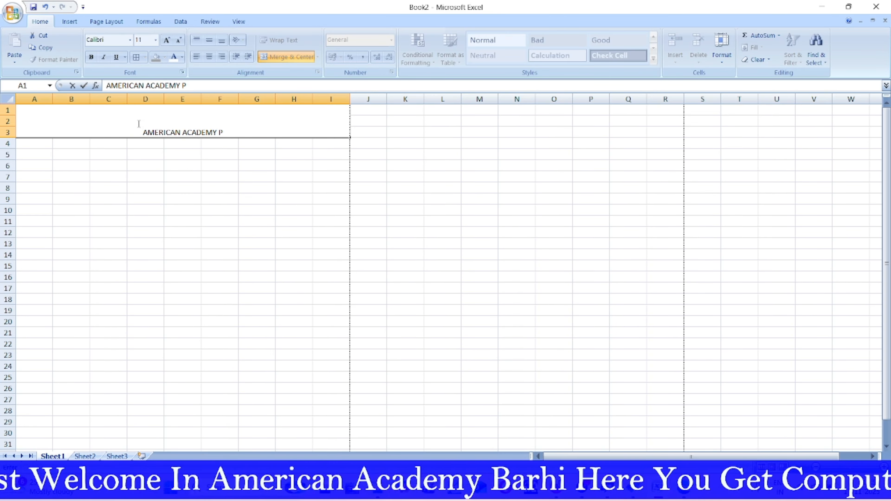
{"action": "type", "text": "VT LTD"}
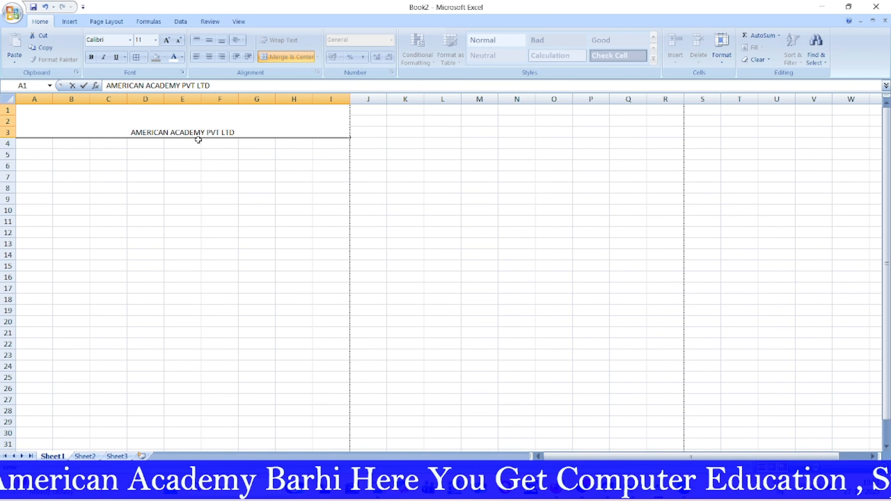
{"action": "left_click", "coordinate": [505, 180]}
Step: Enlarge the title to 26 pt and make it bold
{"action": "left_click", "coordinate": [246, 125]}
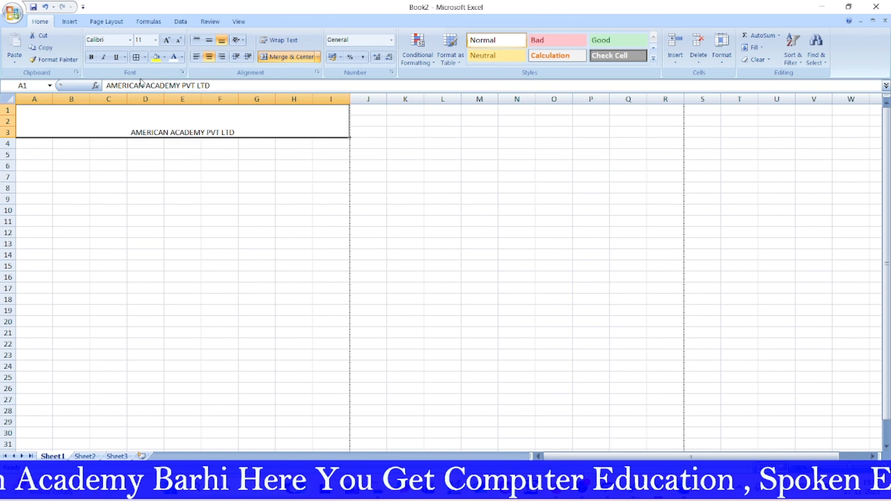
{"action": "left_click", "coordinate": [170, 39]}
{"action": "left_click", "coordinate": [170, 40]}
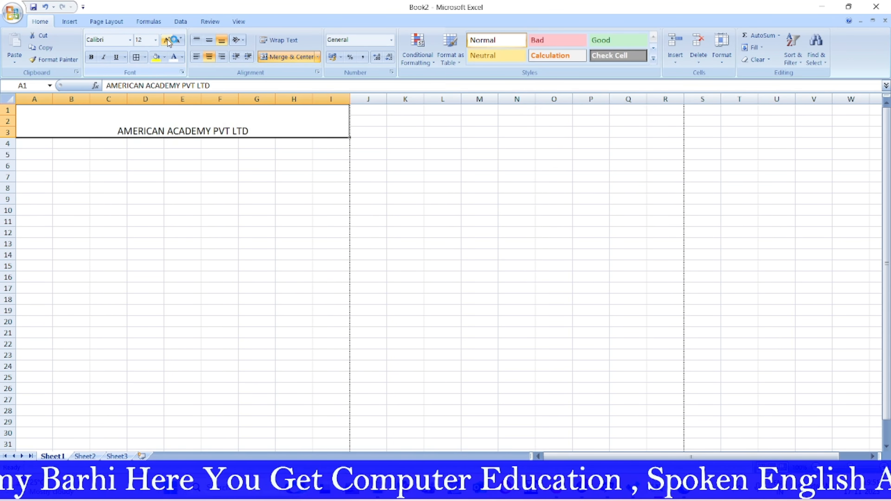
{"action": "left_click", "coordinate": [170, 39]}
{"action": "left_click", "coordinate": [170, 40]}
{"action": "left_click", "coordinate": [170, 40]}
{"action": "left_click", "coordinate": [169, 41]}
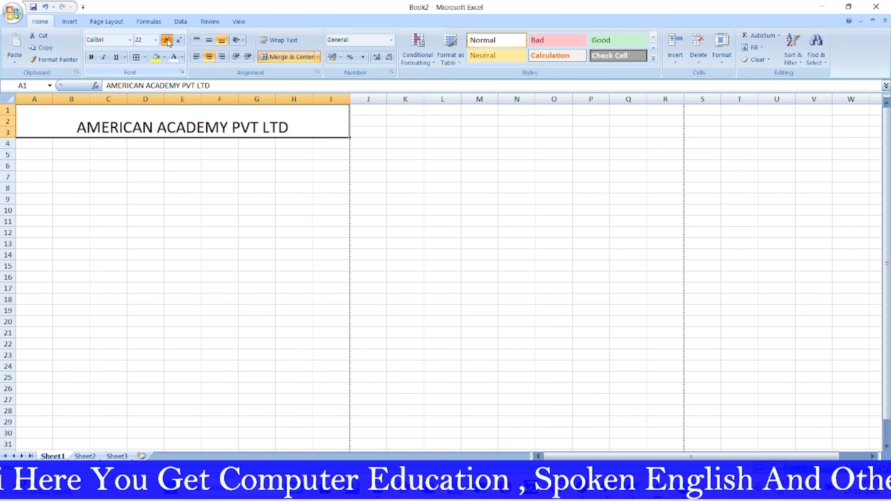
{"action": "left_click", "coordinate": [169, 41]}
{"action": "left_click", "coordinate": [169, 40]}
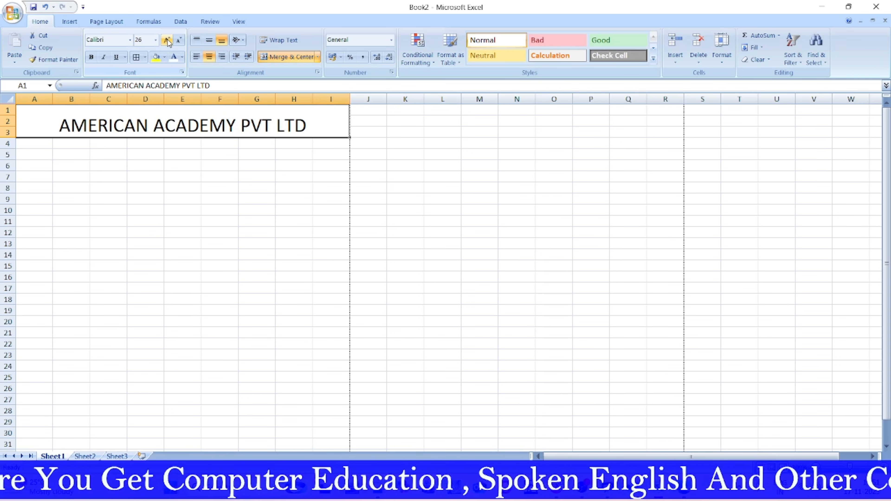
{"action": "left_click", "coordinate": [92, 58]}
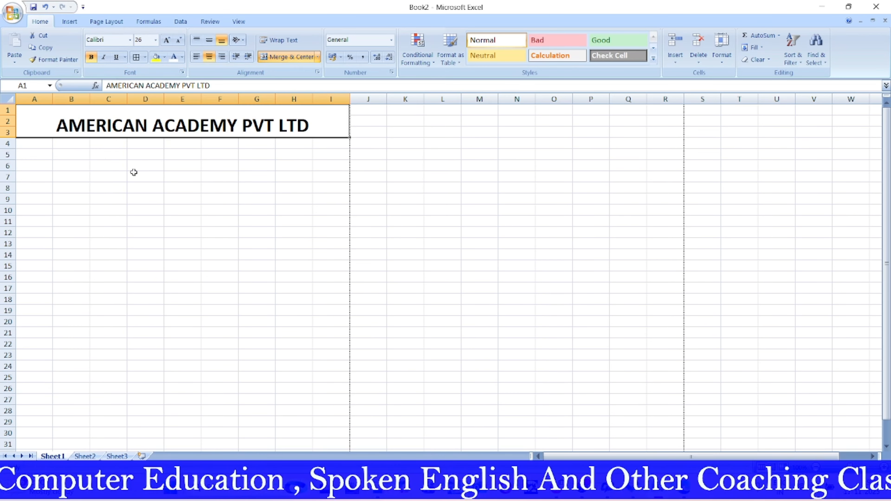
{"action": "left_click_drag", "start_coordinate": [34, 143], "coordinate": [334, 165]}
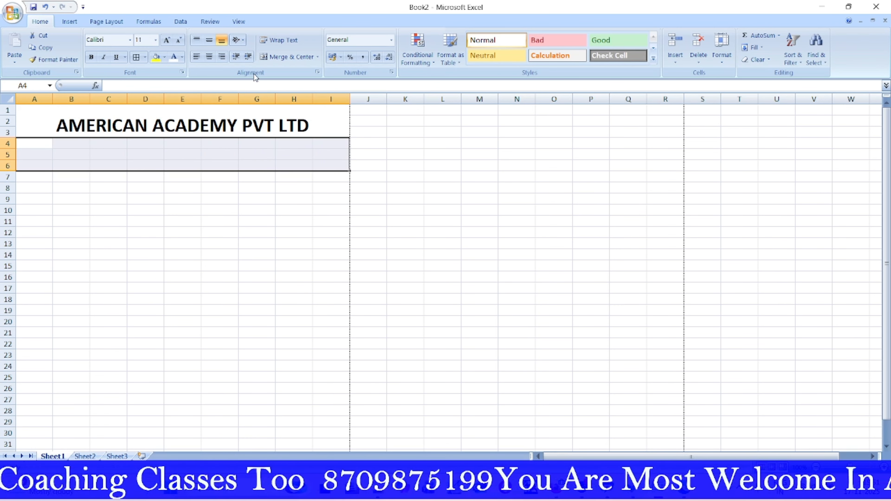
Step: Merge and centre A4:I6 and enter the academy's address line in it
{"action": "left_click", "coordinate": [297, 56]}
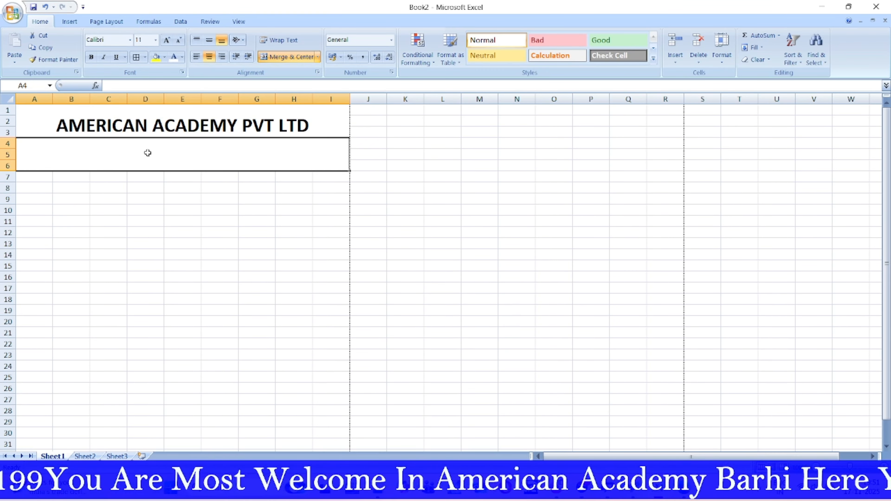
{"action": "type", "text": "Add"}
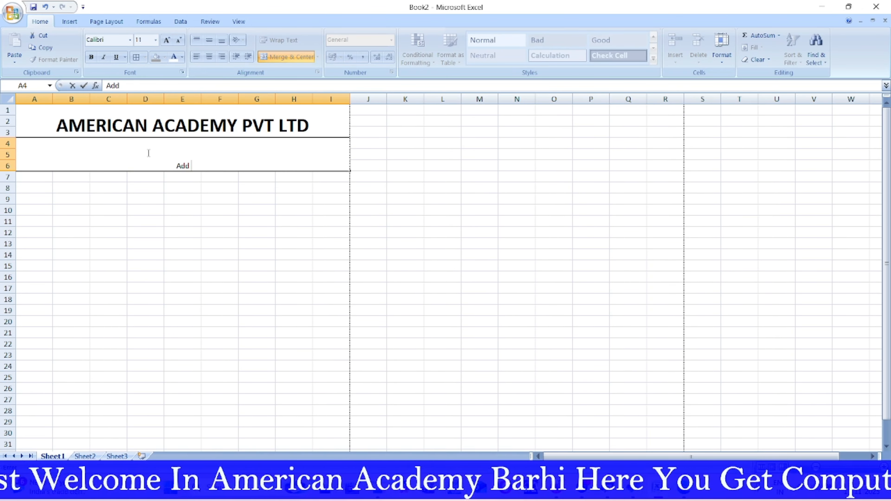
{"action": "type", "text": " :"}
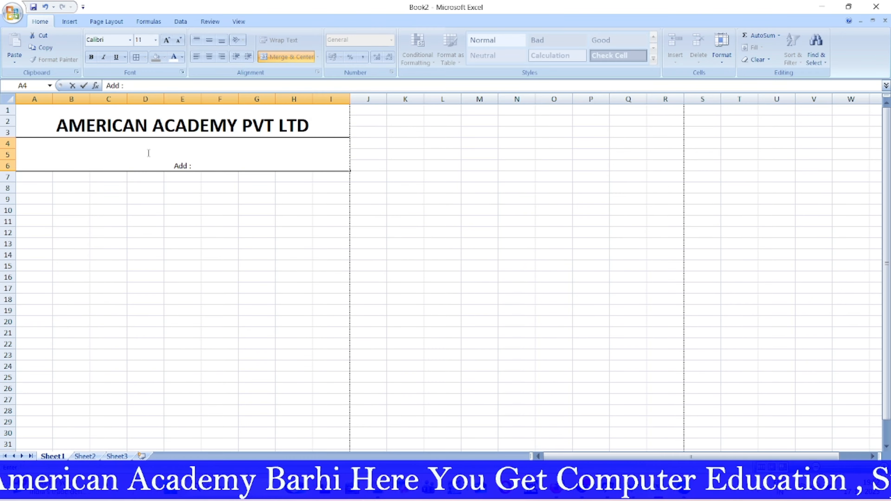
{"action": "type", "text": " Dhanba"}
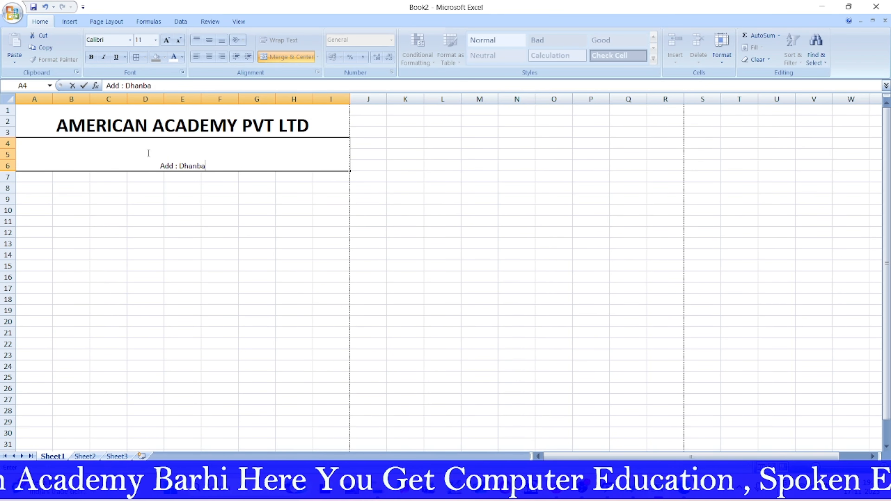
{"action": "type", "text": "d"}
{"action": "type", "text": " R"}
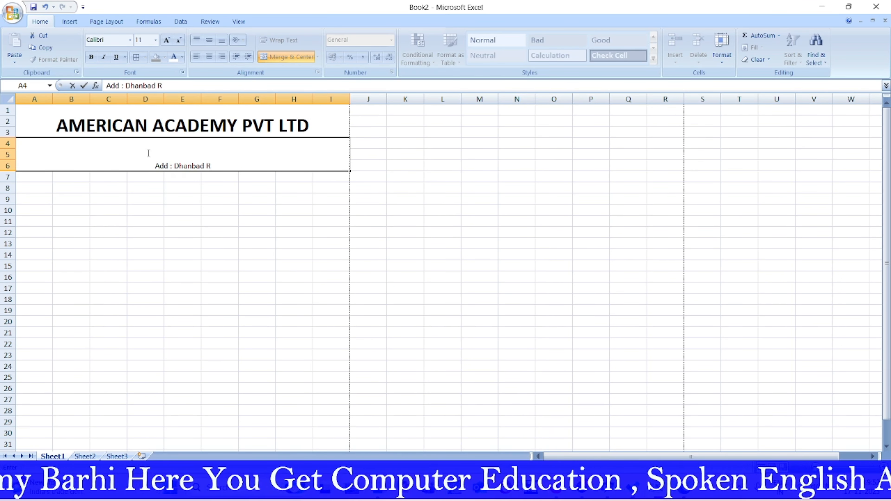
{"action": "type", "text": "oad Ba"}
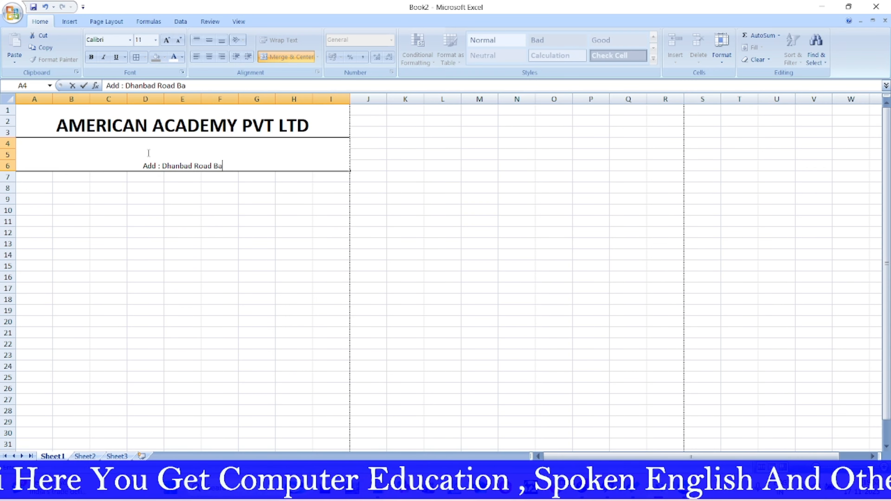
{"action": "type", "text": "rhi"}
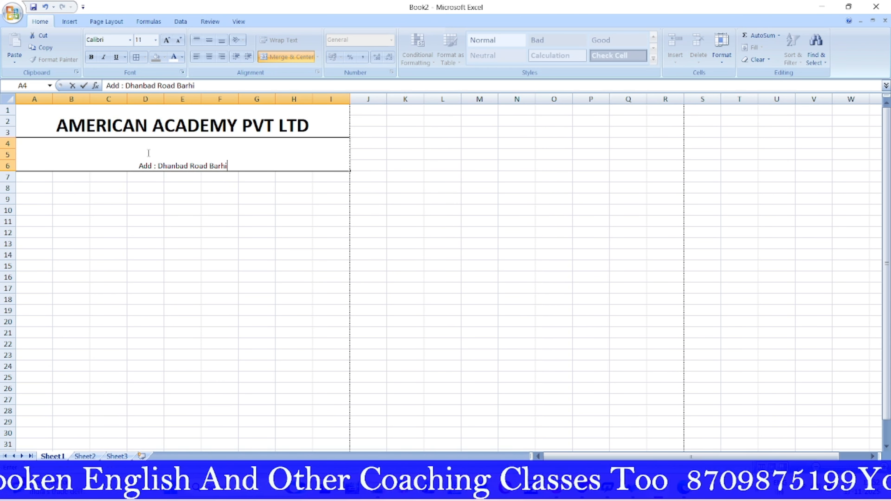
{"action": "key", "text": "Return"}
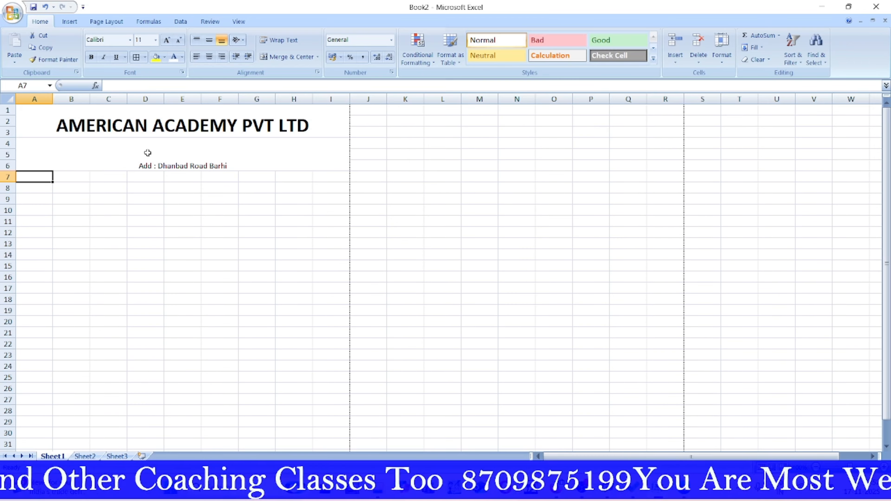
{"action": "left_click", "coordinate": [253, 162]}
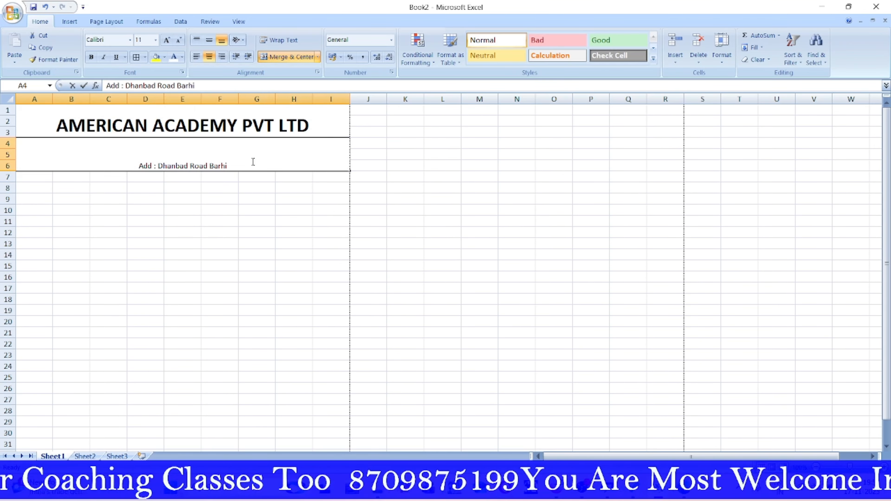
{"action": "double_click", "coordinate": [251, 162]}
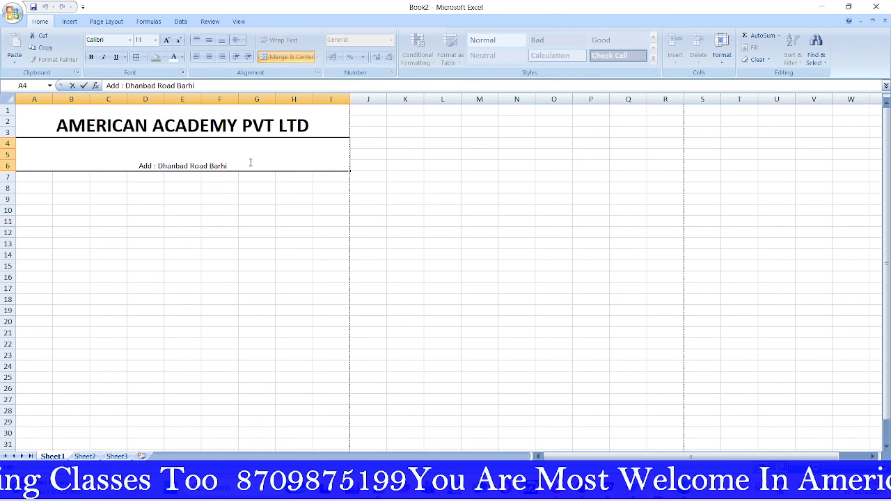
{"action": "key", "text": "alt+Return"}
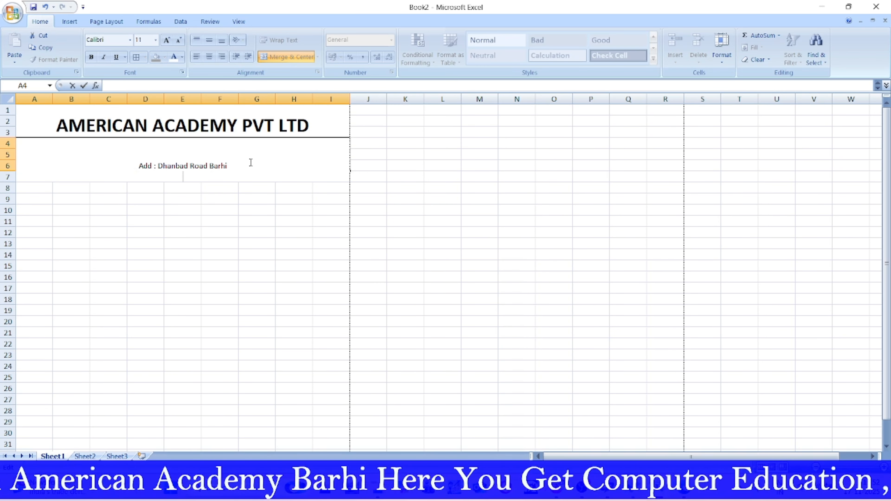
{"action": "type", "text": "WC"}
{"action": "key", "text": "BackSpace"}
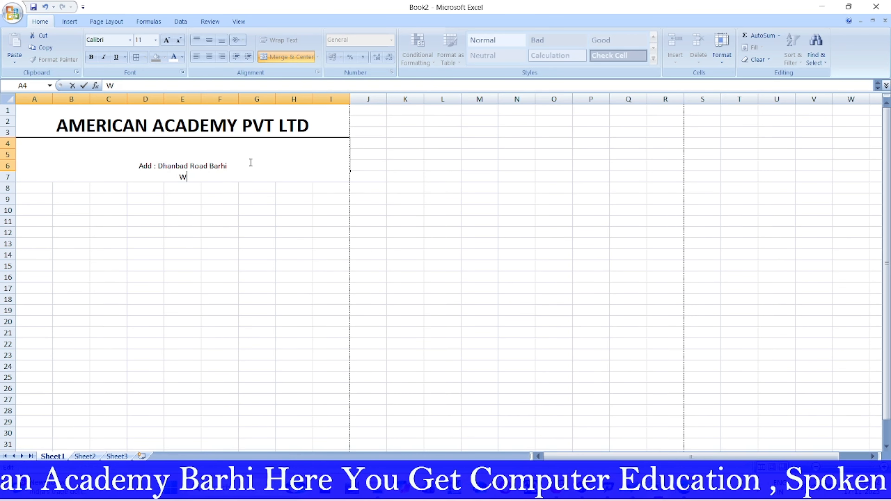
{"action": "type", "text": "eb"}
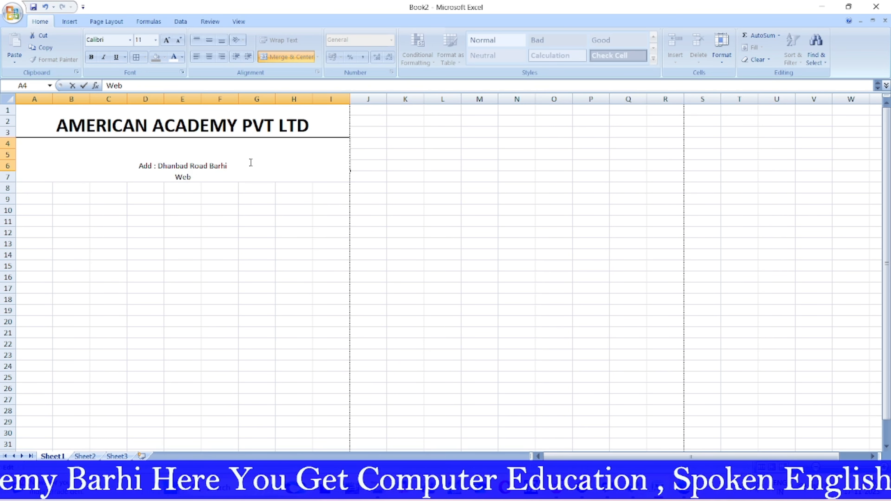
{"action": "type", "text": "site"}
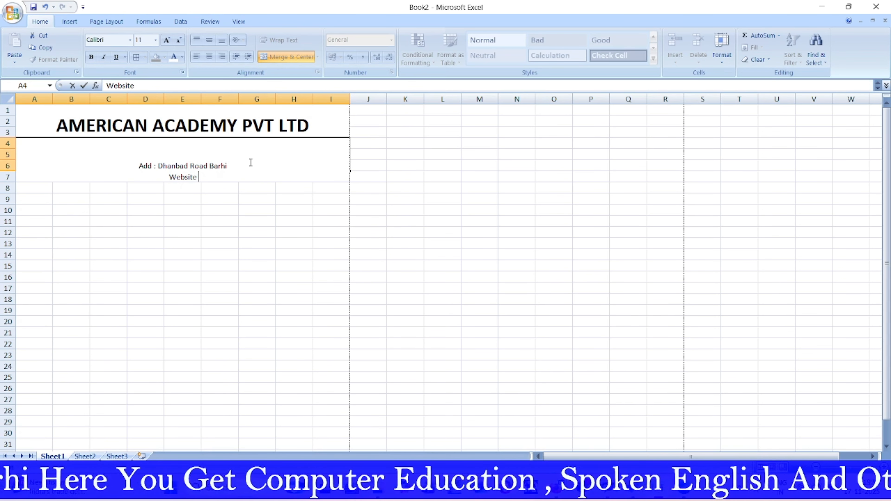
{"action": "type", "text": " :"}
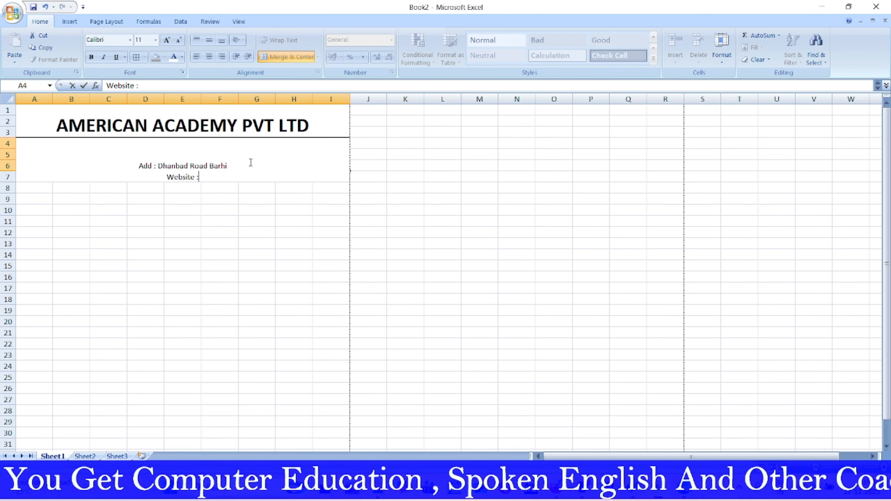
{"action": "type", "text": "-"}
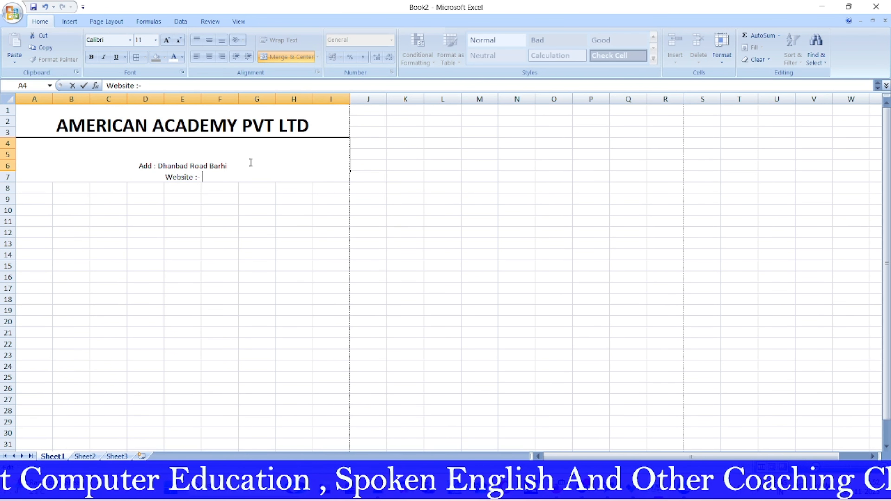
{"action": "type", "text": " www"}
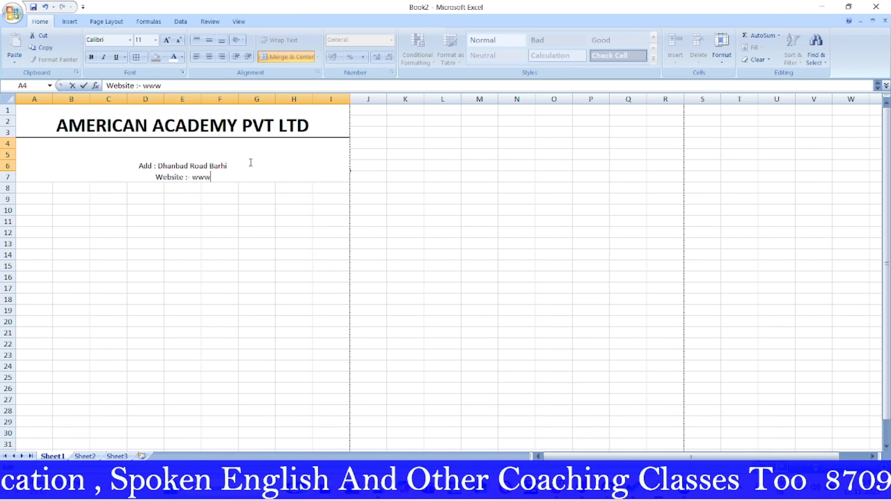
{"action": "type", "text": ".ameri"}
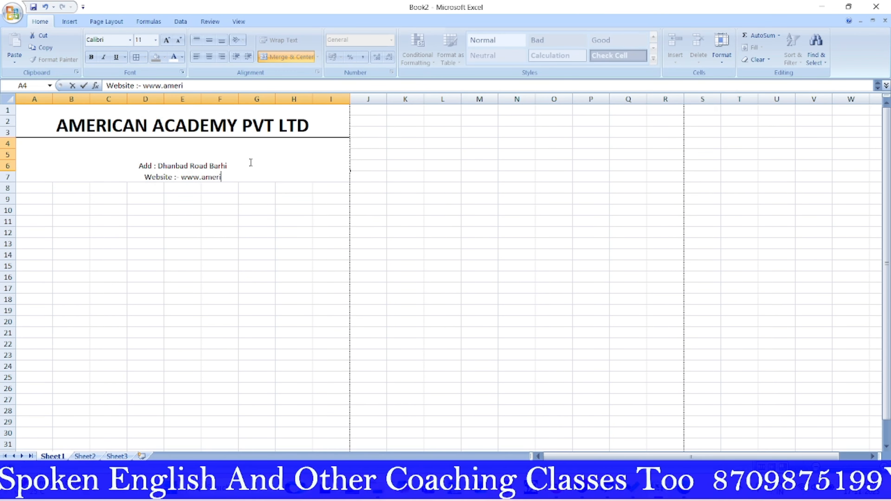
{"action": "type", "text": "canacad"}
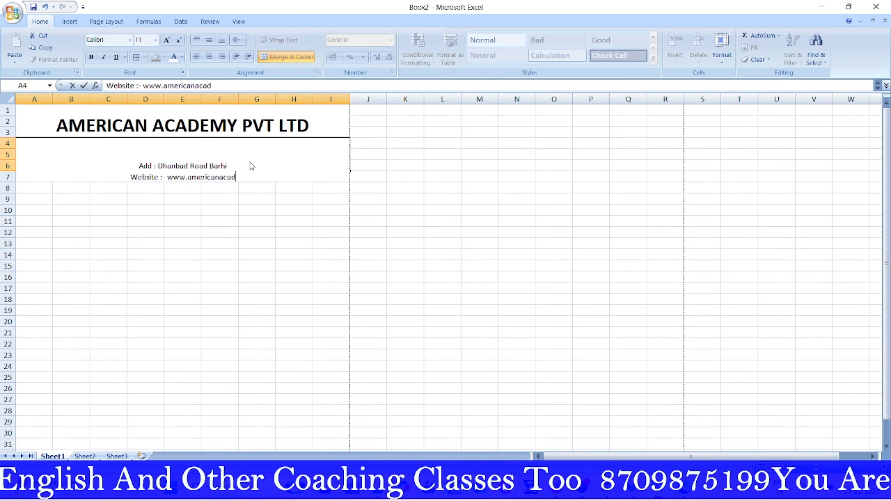
{"action": "type", "text": "emybar"}
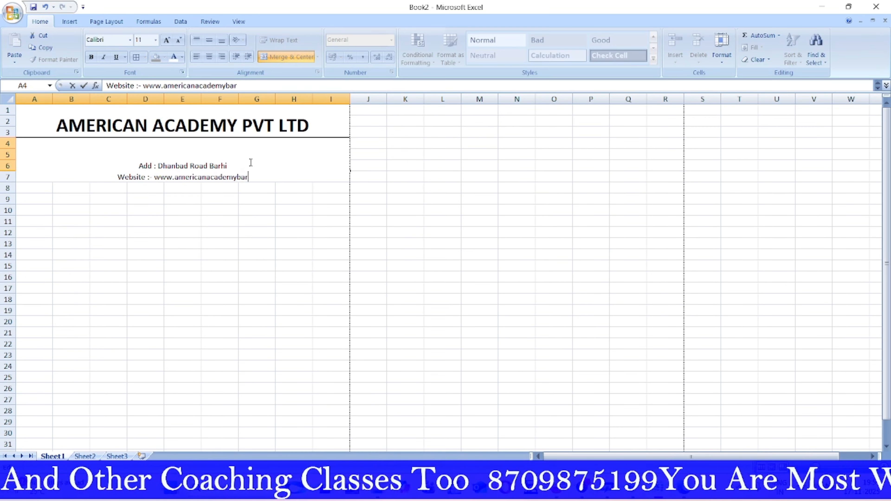
{"action": "type", "text": "hi"}
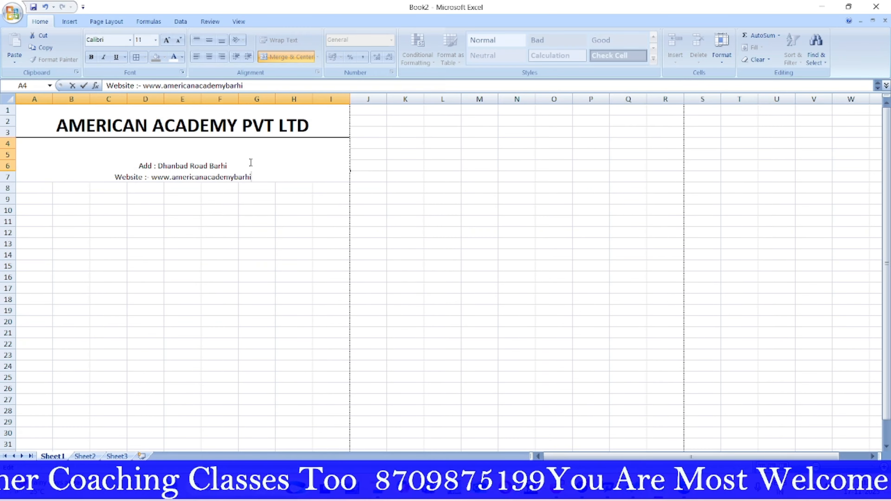
{"action": "type", "text": ".in"}
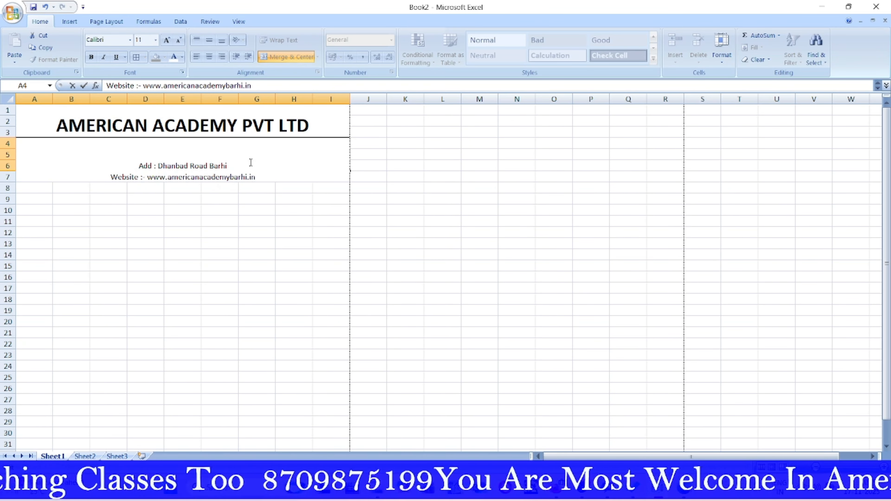
Step: Add a third 'Email :-' line with the academy's e-mail address and commit the cell
{"action": "key", "text": "alt+Return"}
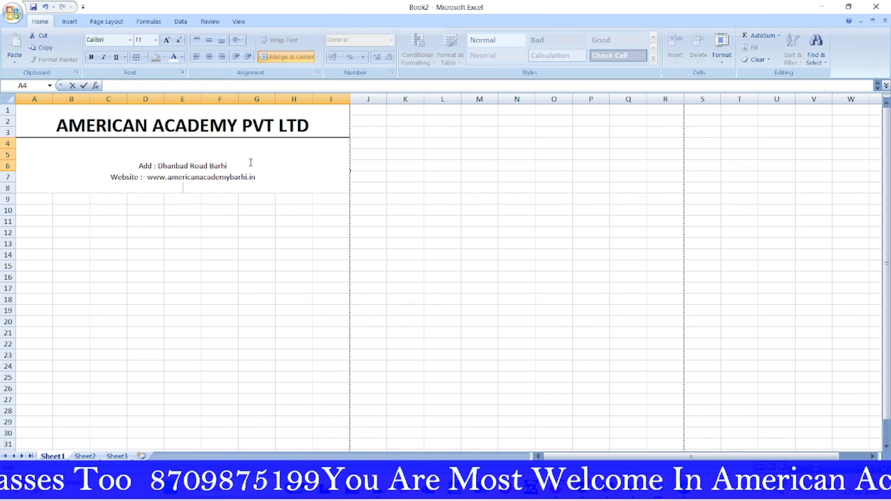
{"action": "type", "text": "E"}
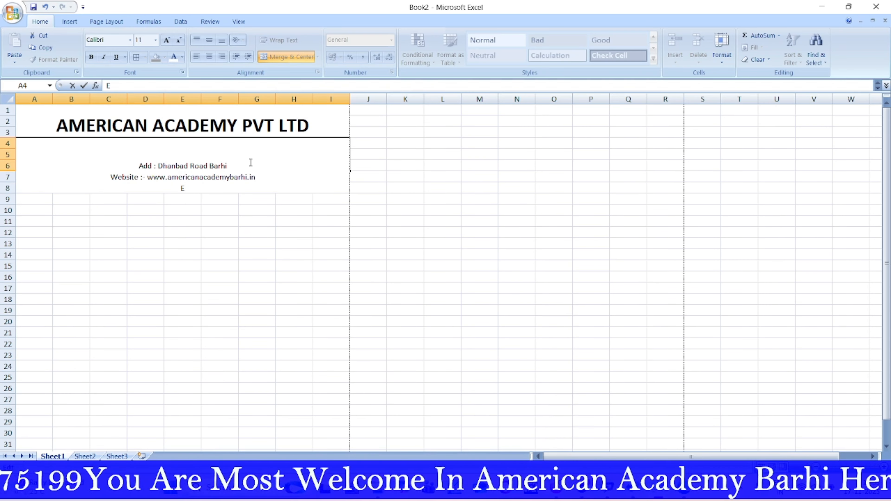
{"action": "type", "text": "mail"}
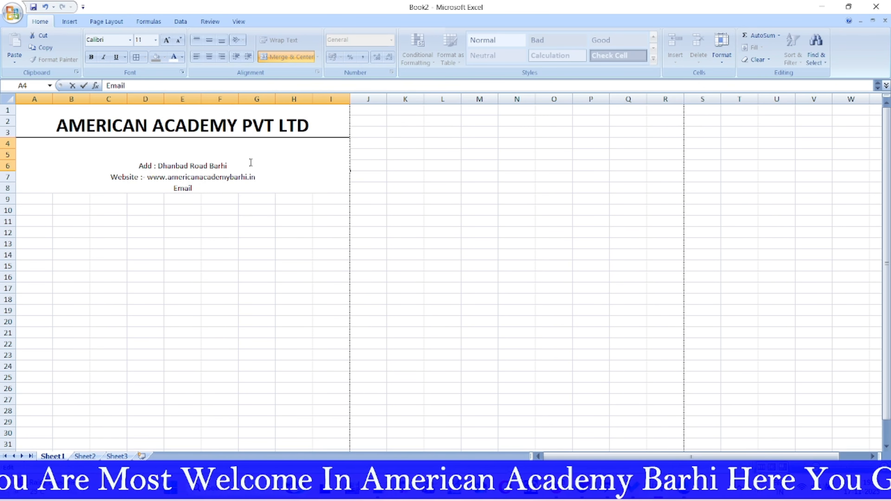
{"action": "type", "text": " :"}
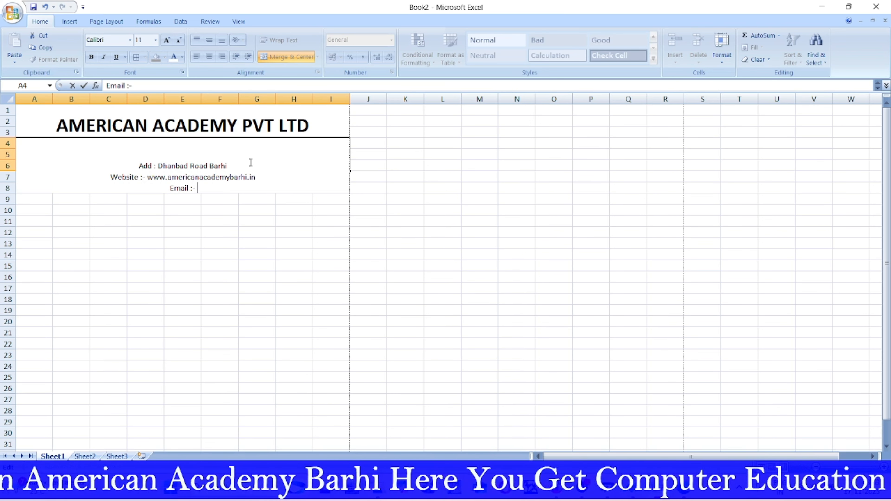
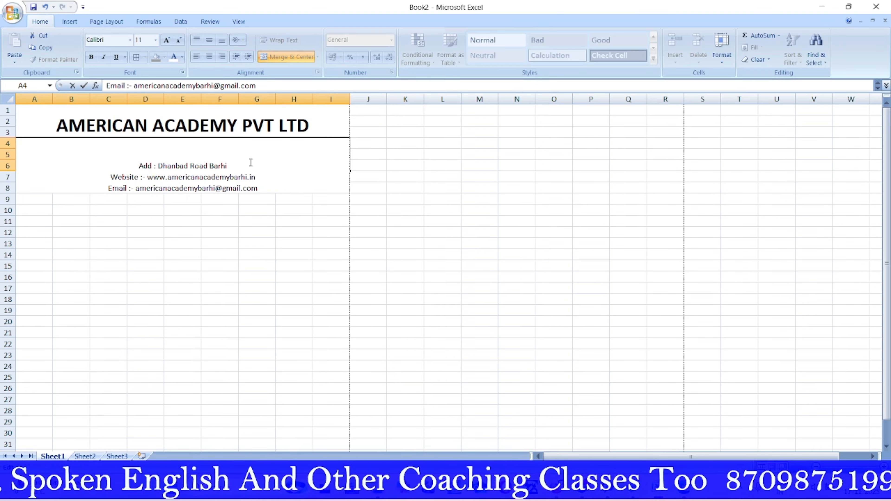
{"action": "key", "text": "Return"}
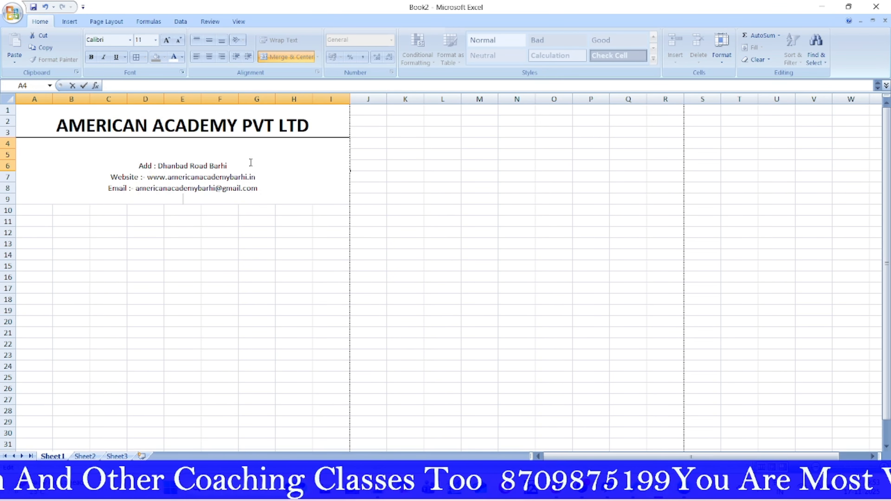
Step: Type the Contact no line with the phone number and a Date label with today's date, then cancel with Escape
{"action": "type", "text": "Co"}
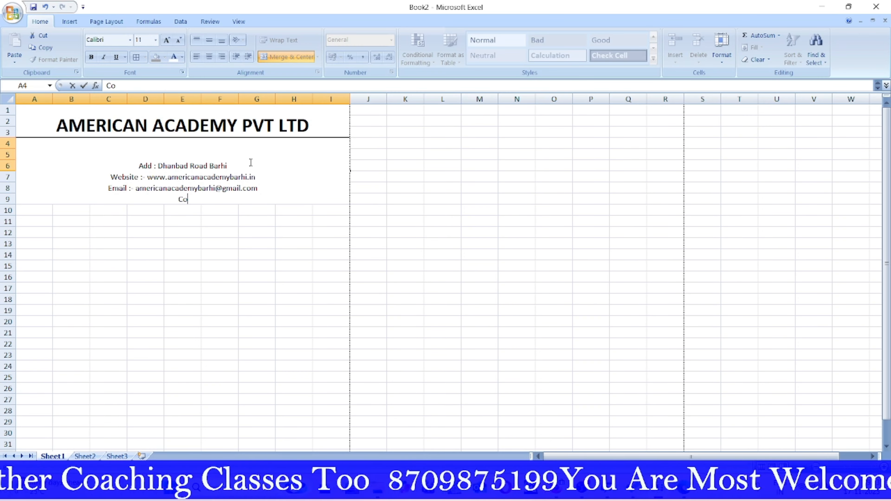
{"action": "type", "text": "ntact"}
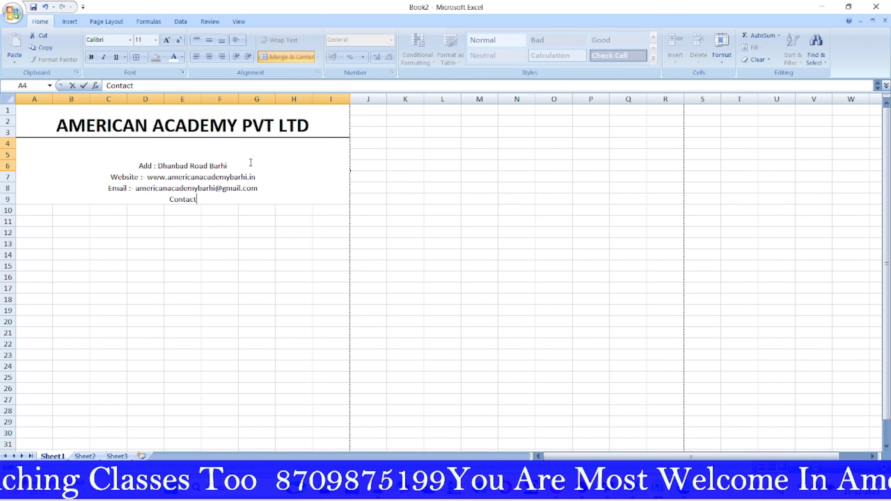
{"action": "type", "text": " no"}
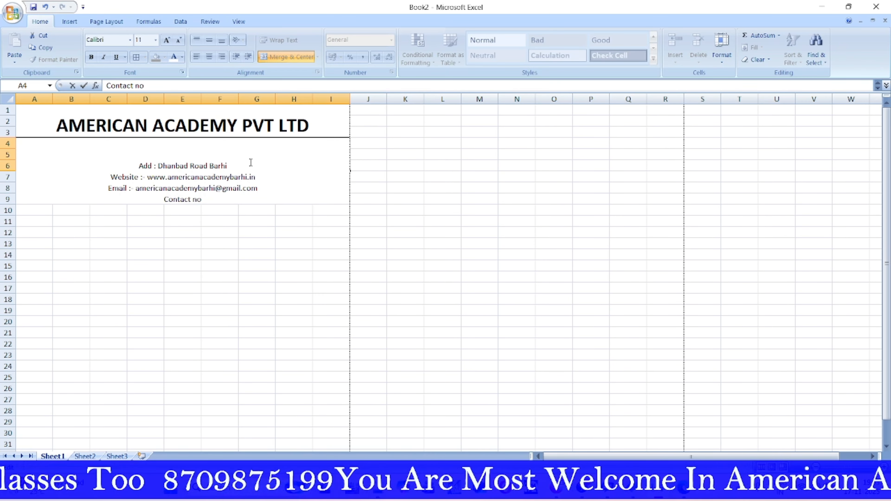
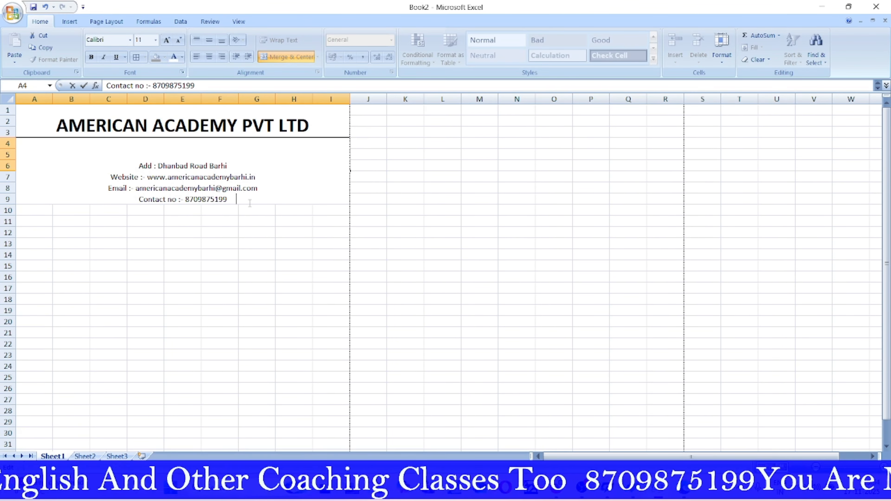
{"action": "type", "text": "Date"}
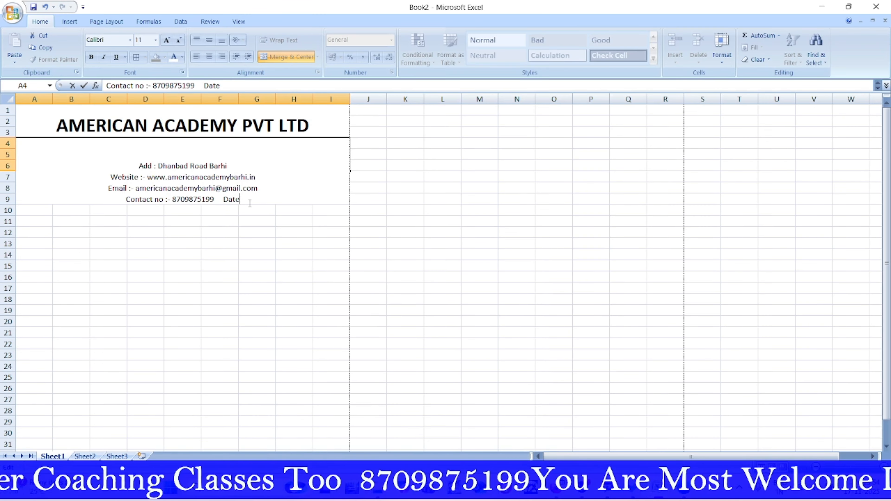
{"action": "type", "text": "  :"}
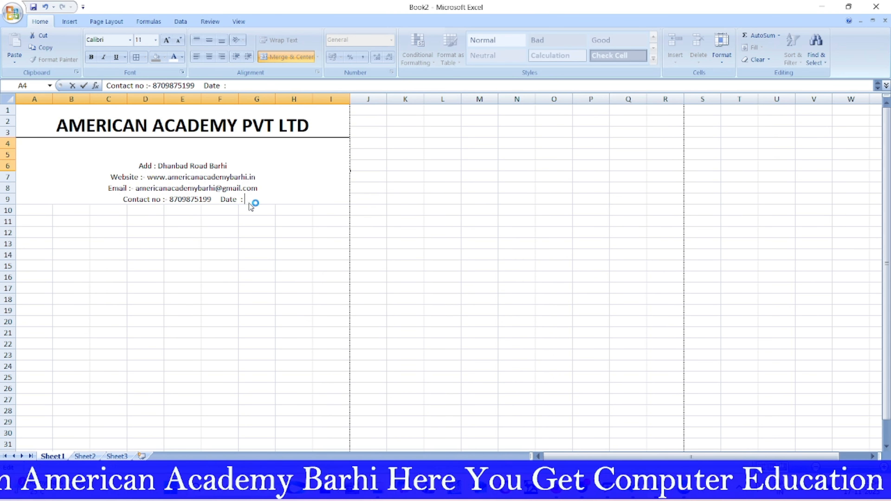
{"action": "key", "text": "ctrl+semicolon"}
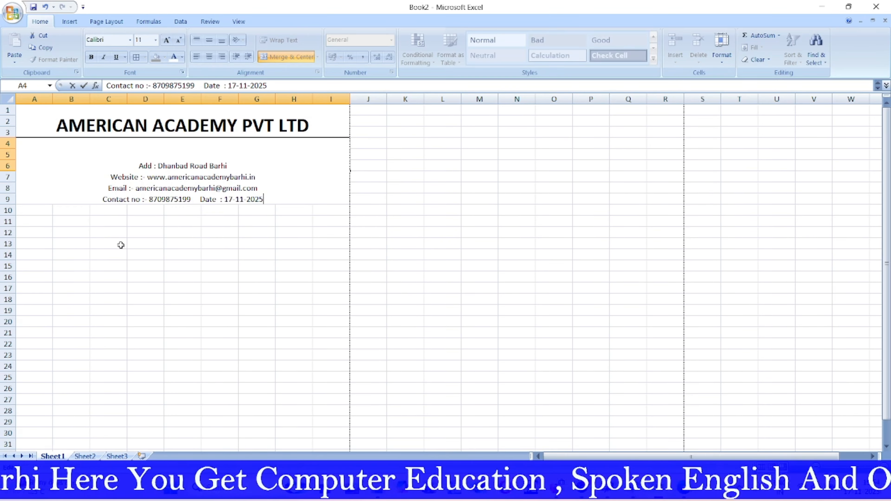
{"action": "key", "text": "Escape"}
Step: Remerge A4:I8 into one empty cell with centred, top-aligned text
{"action": "left_click", "coordinate": [395, 227]}
{"action": "left_click", "coordinate": [40, 161]}
{"action": "left_click_drag", "start_coordinate": [40, 162], "coordinate": [215, 189]}
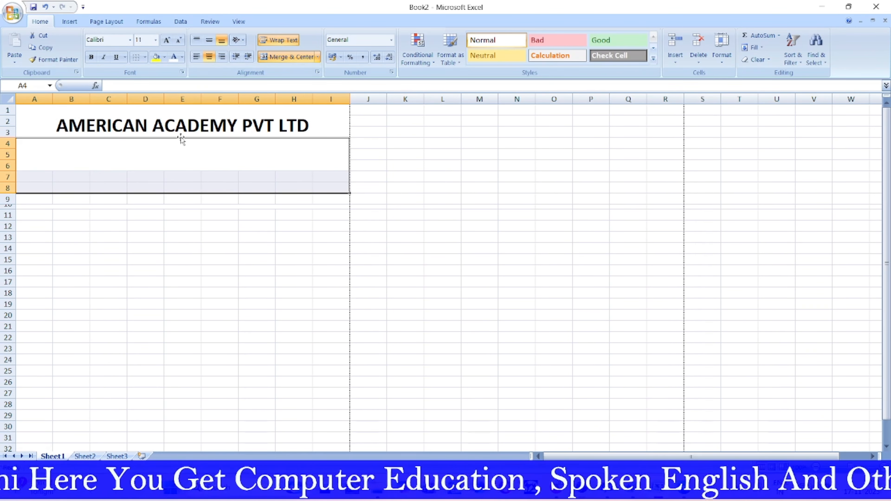
{"action": "left_click", "coordinate": [291, 57]}
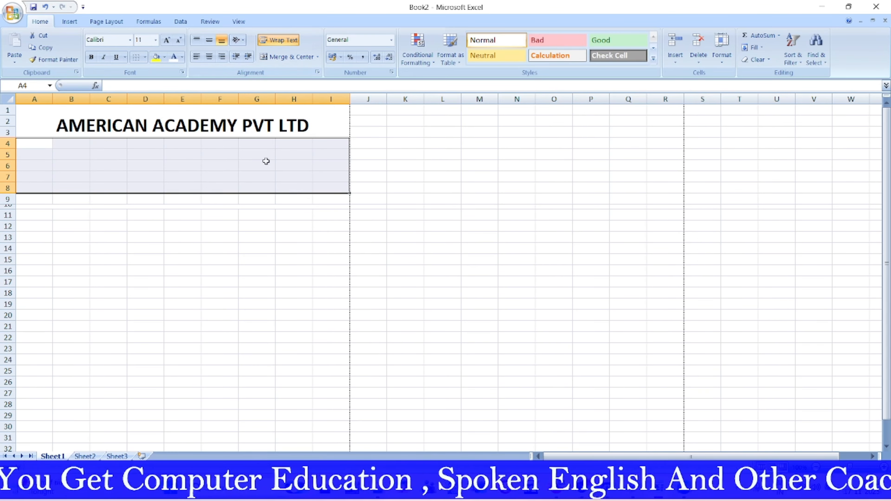
{"action": "left_click", "coordinate": [288, 58]}
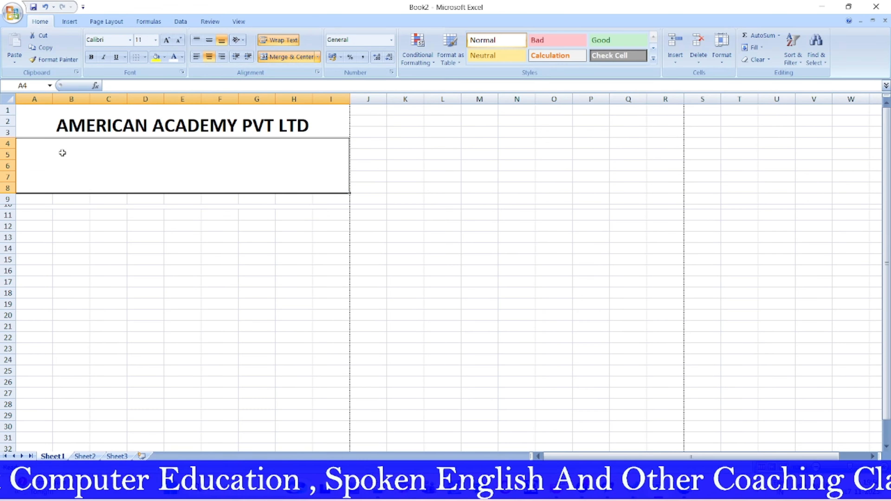
{"action": "left_click", "coordinate": [197, 40]}
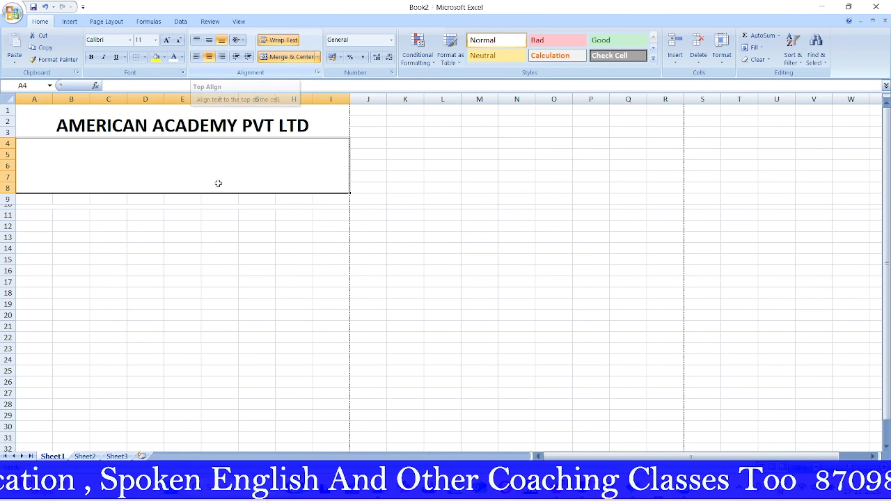
{"action": "left_click", "coordinate": [197, 40]}
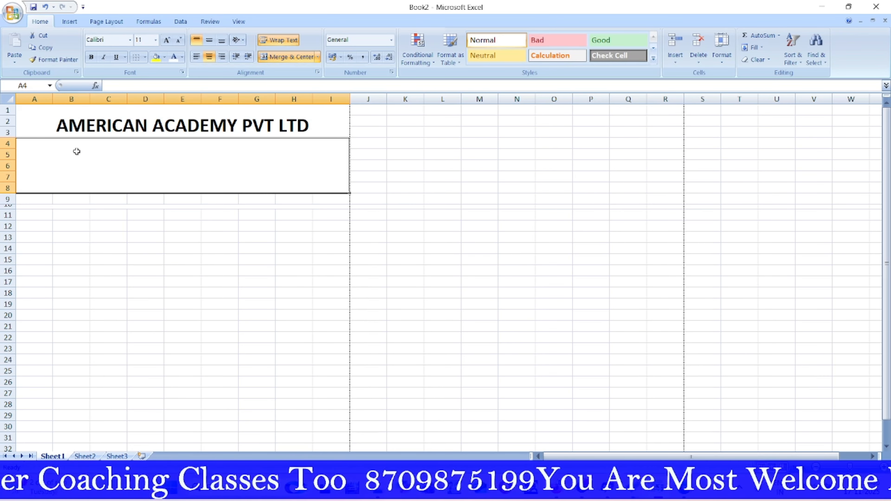
Step: Enter the academy's street address in merged A4:I8 and start a new line beneath it
{"action": "type", "text": "Add"}
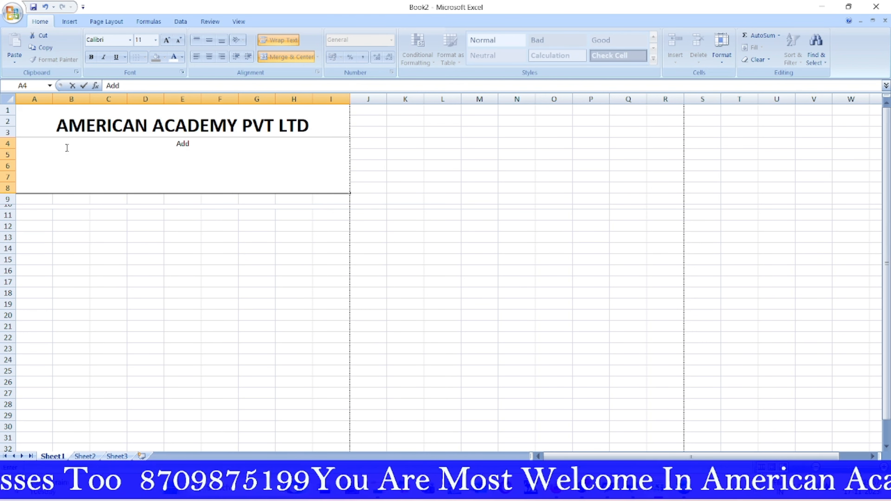
{"action": "type", "text": " :- "}
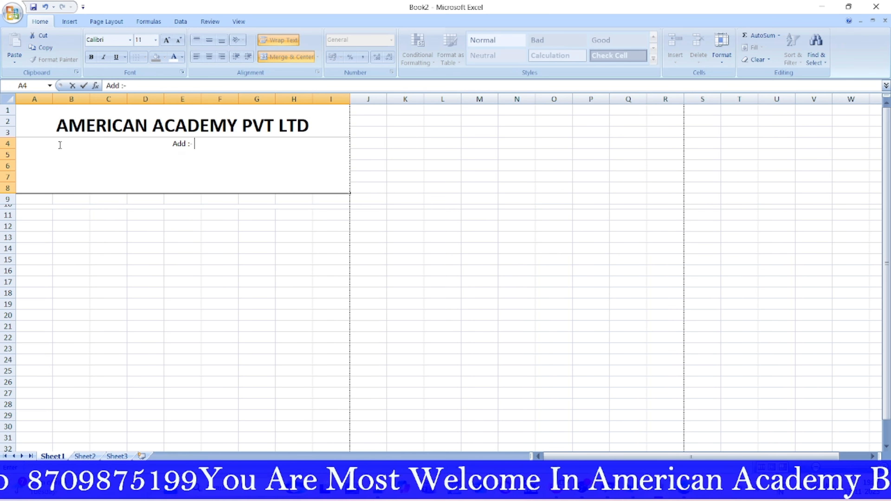
{"action": "type", "text": "Madhaw"}
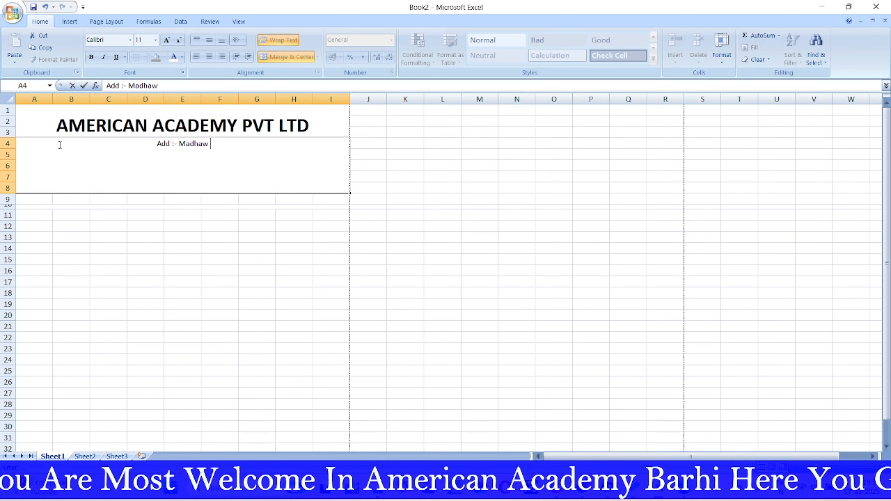
{"action": "type", "text": " market"}
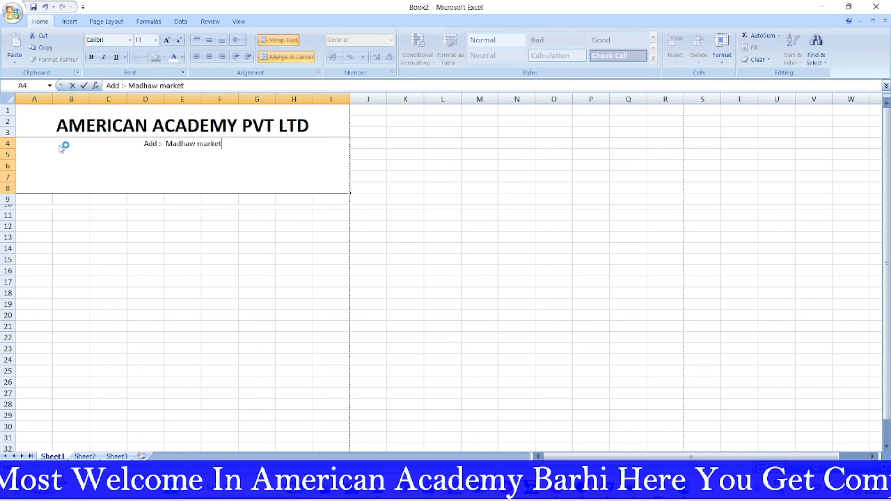
{"action": "type", "text": " dhanbad"}
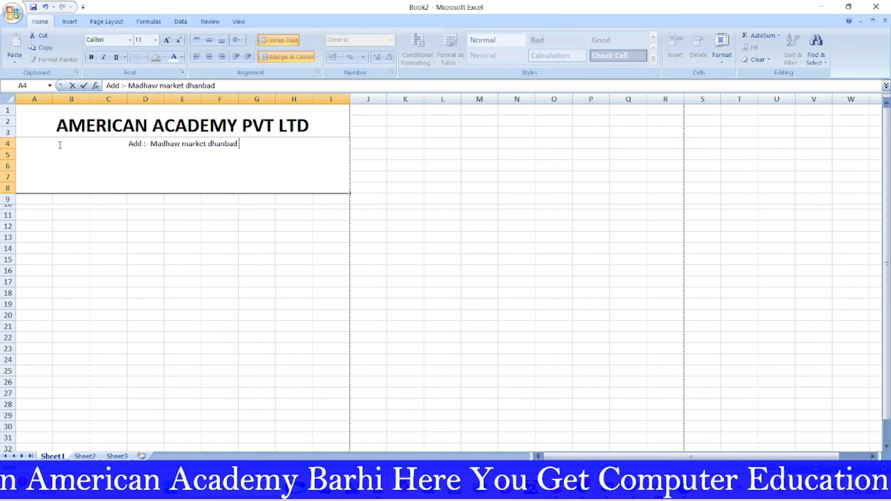
{"action": "type", "text": " roa"}
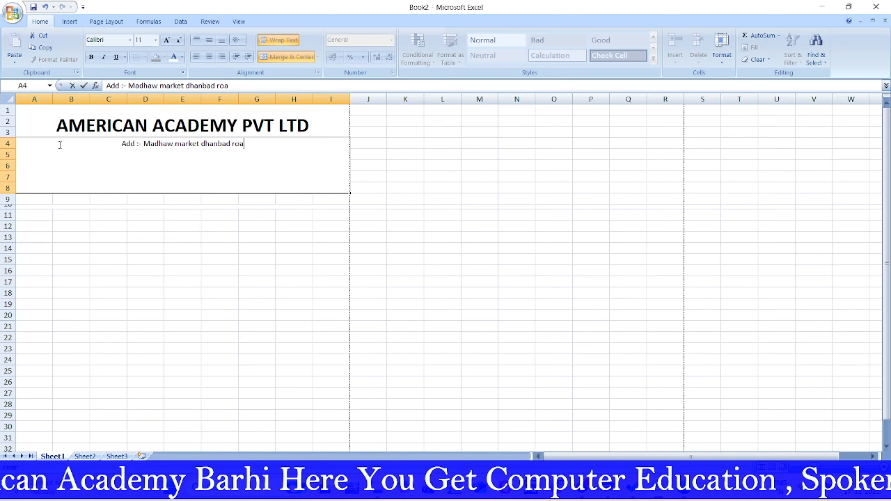
{"action": "type", "text": "d barhi"}
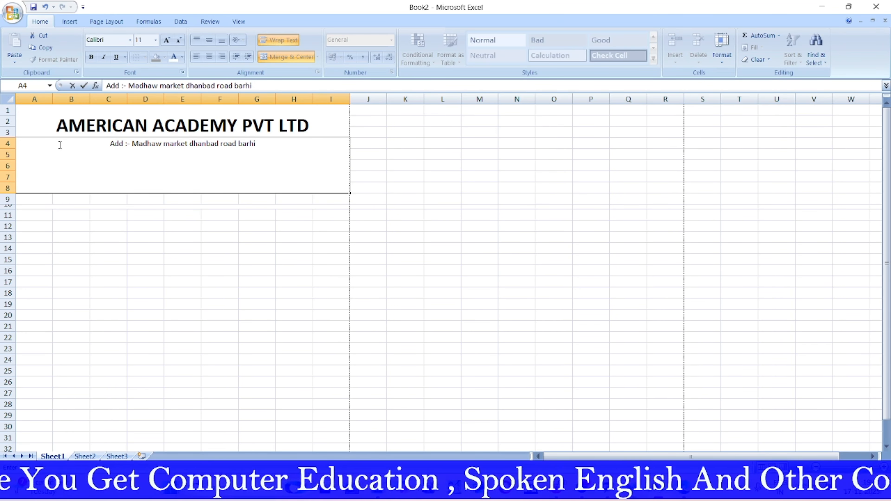
{"action": "key", "text": "Return"}
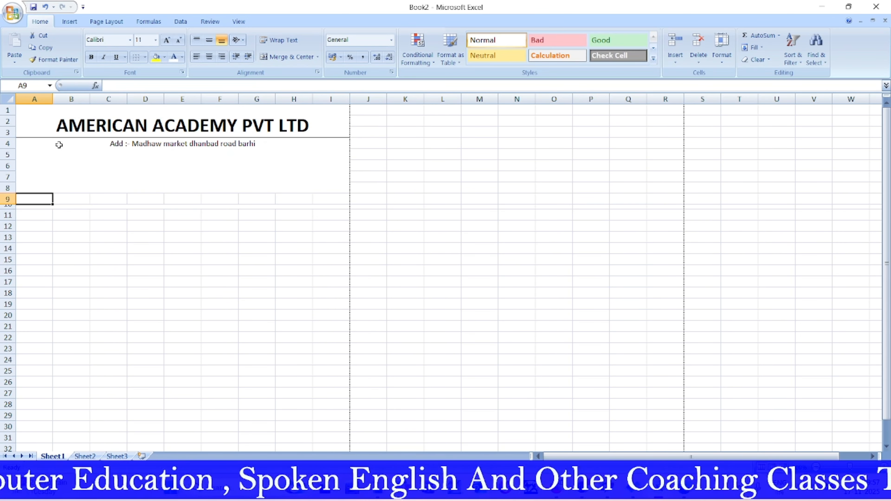
{"action": "double_click", "coordinate": [269, 147]}
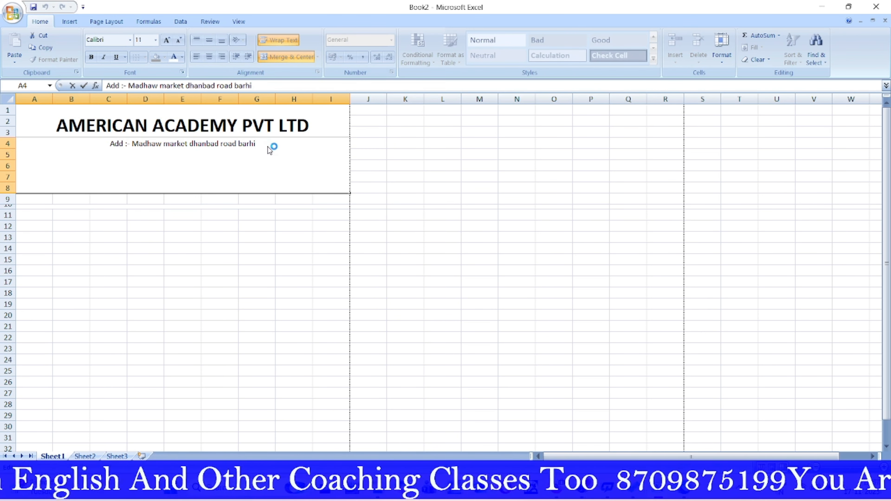
{"action": "key", "text": "alt+Return"}
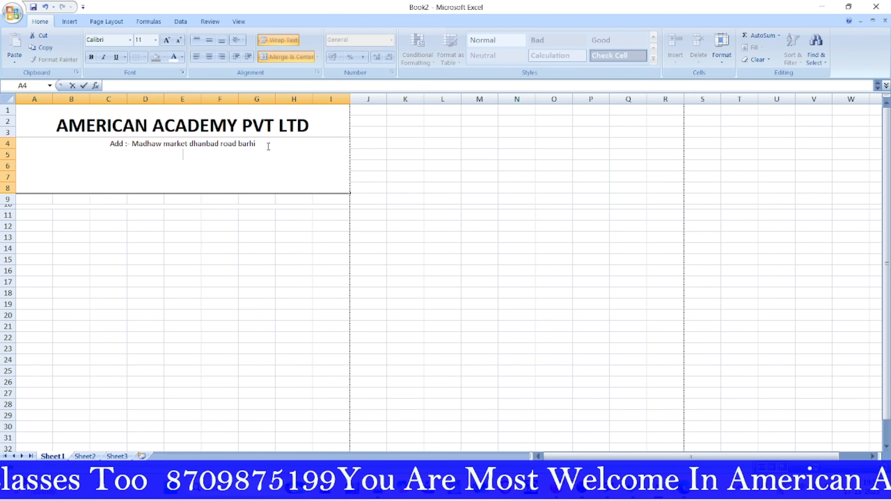
{"action": "type", "text": "Website"}
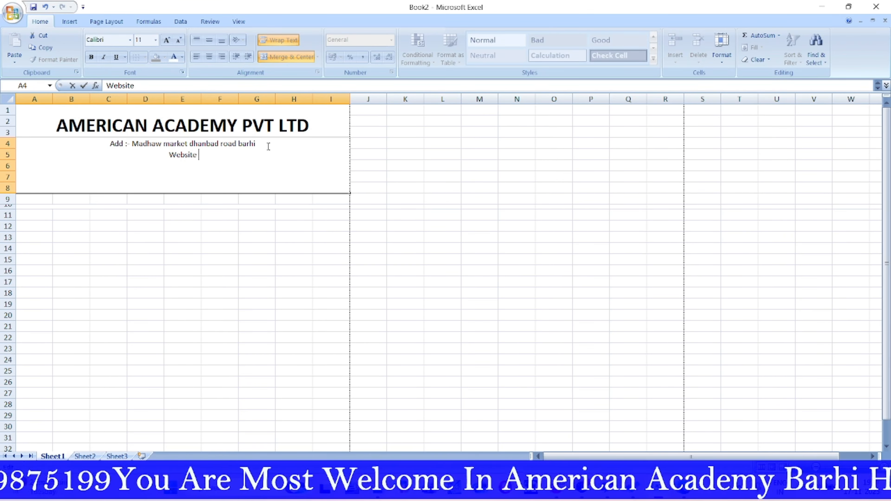
{"action": "type", "text": " : -"}
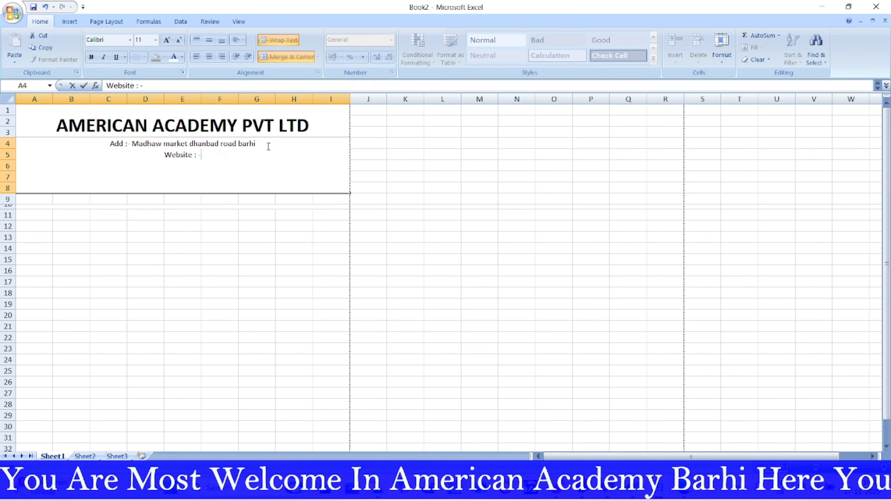
{"action": "type", "text": " w"}
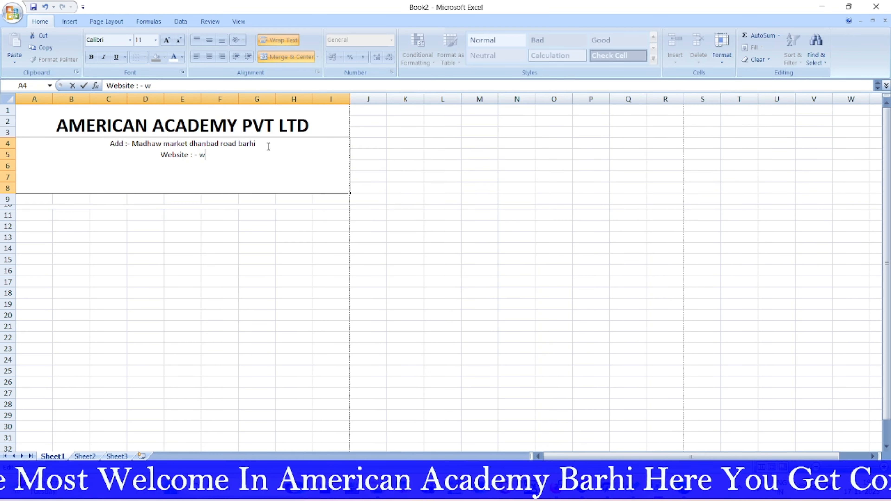
{"action": "type", "text": "ww."}
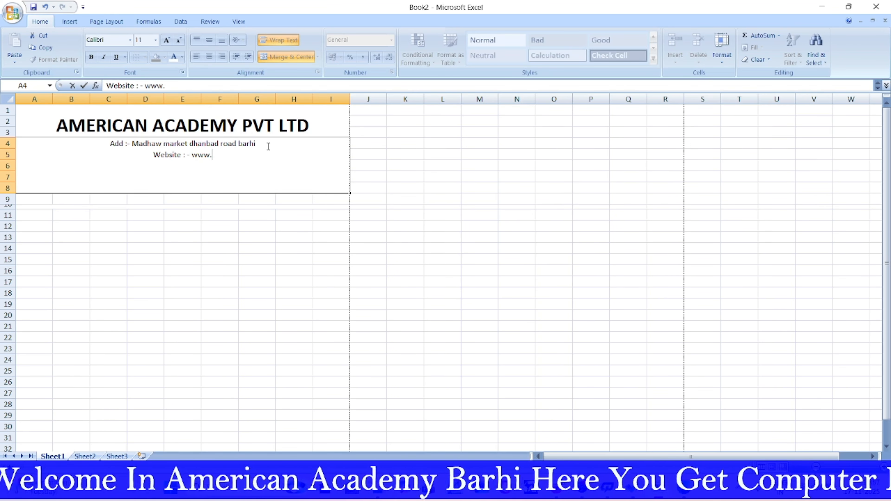
{"action": "type", "text": "amer"}
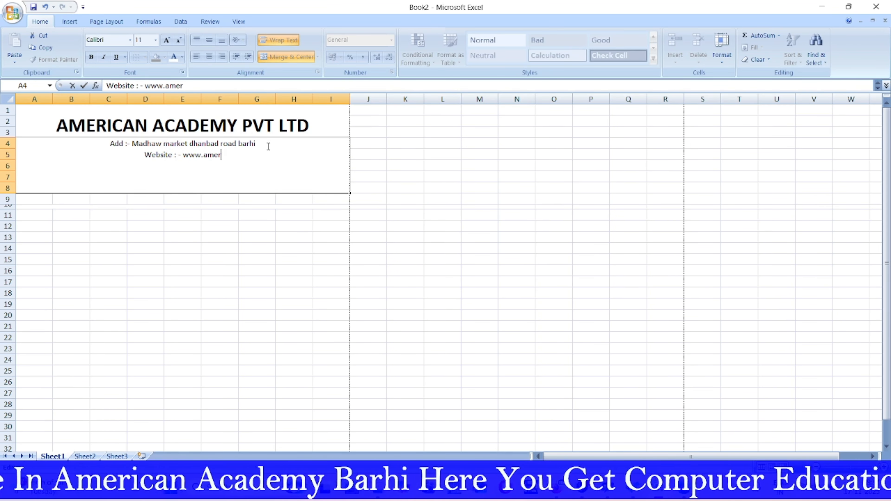
{"action": "type", "text": "icanaca"}
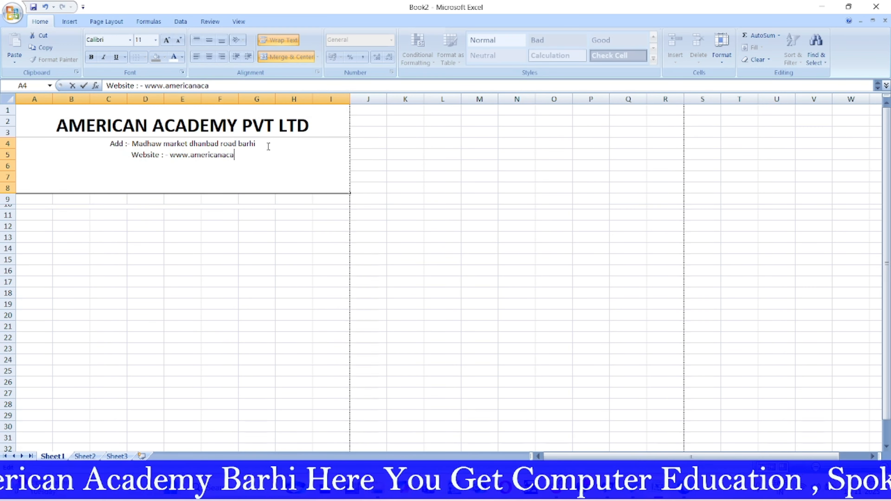
{"action": "type", "text": "demyba"}
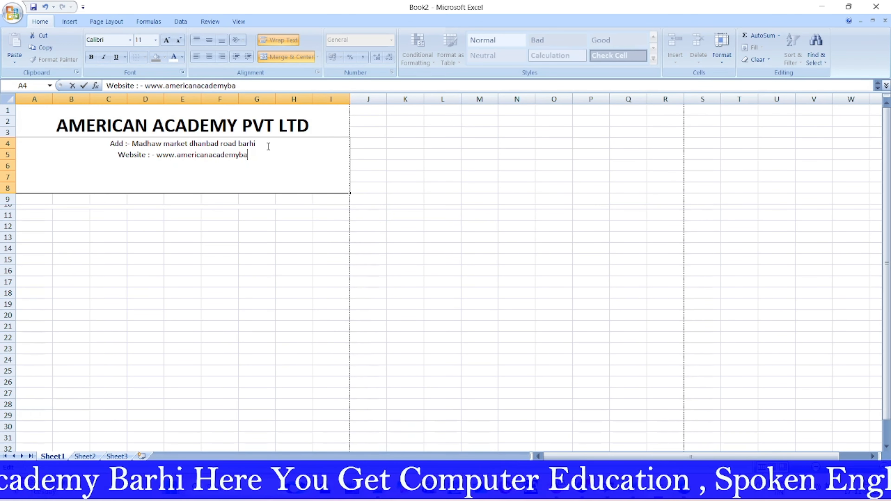
{"action": "type", "text": "rhi.in"}
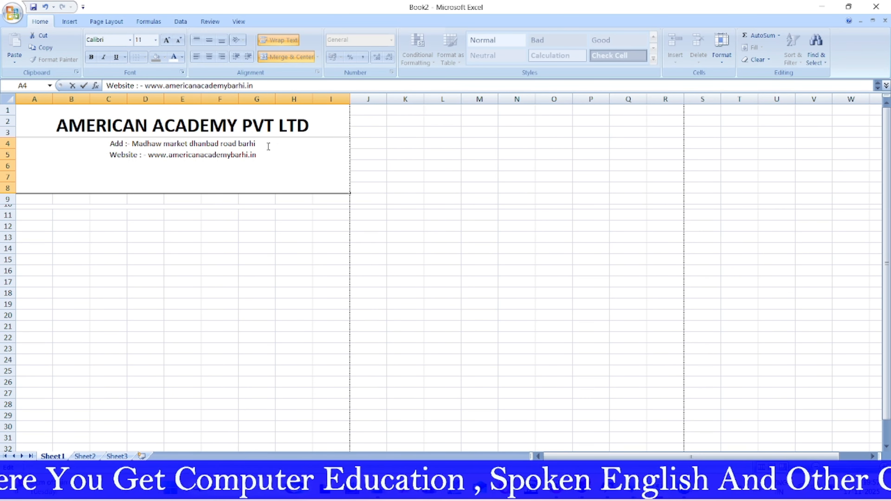
{"action": "key", "text": "alt+Return"}
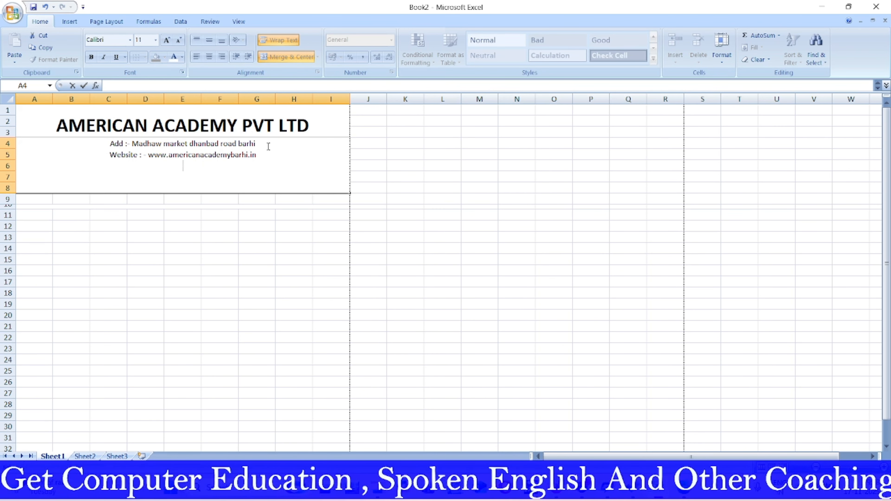
{"action": "type", "text": "E"}
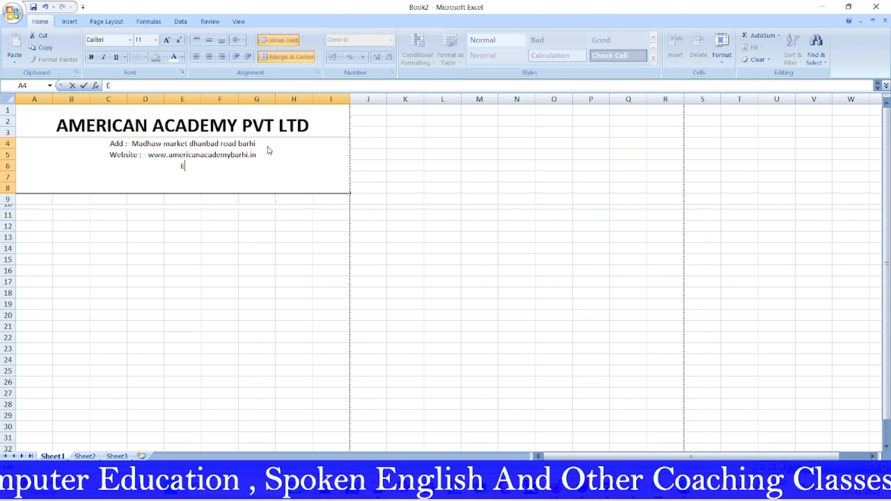
{"action": "type", "text": "mail"}
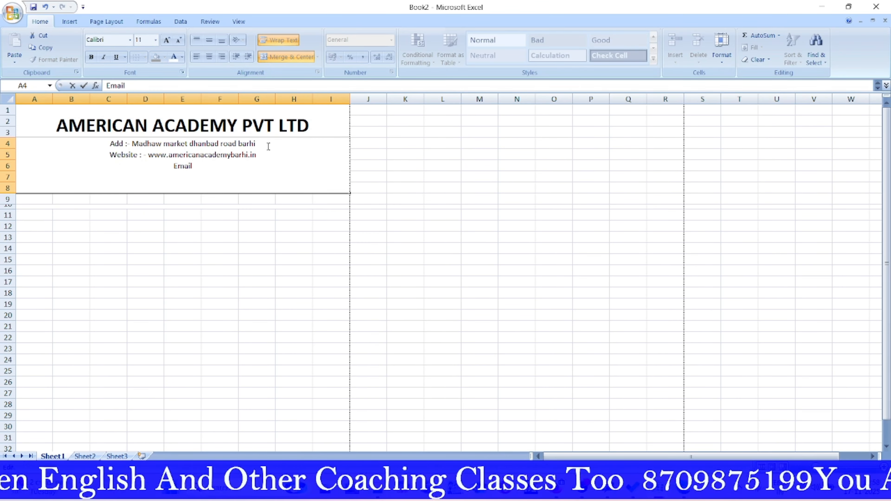
{"action": "type", "text": " :- "}
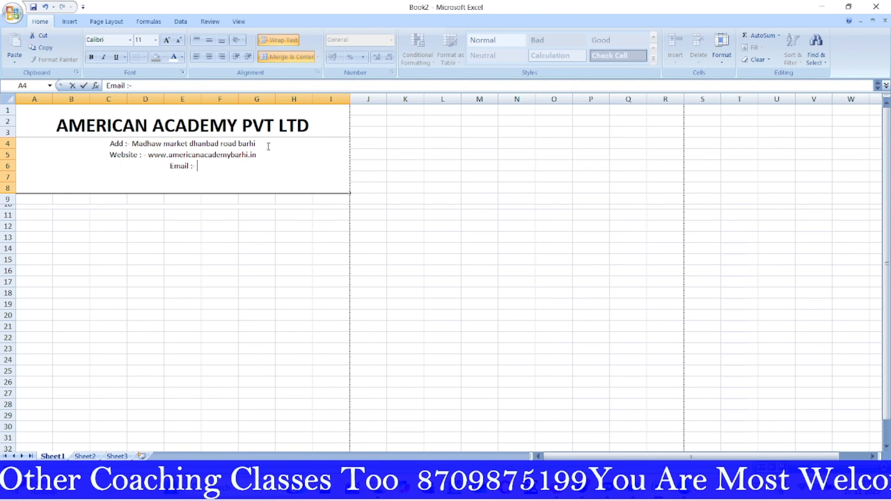
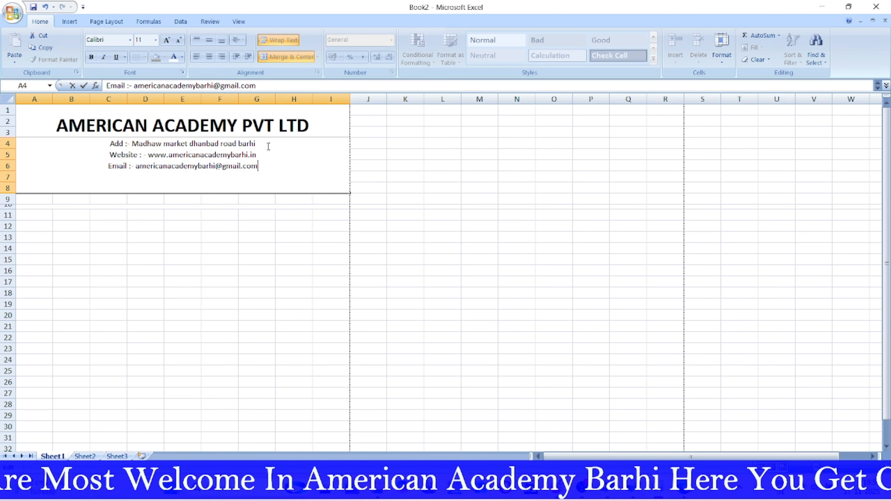
{"action": "key", "text": "alt+Return"}
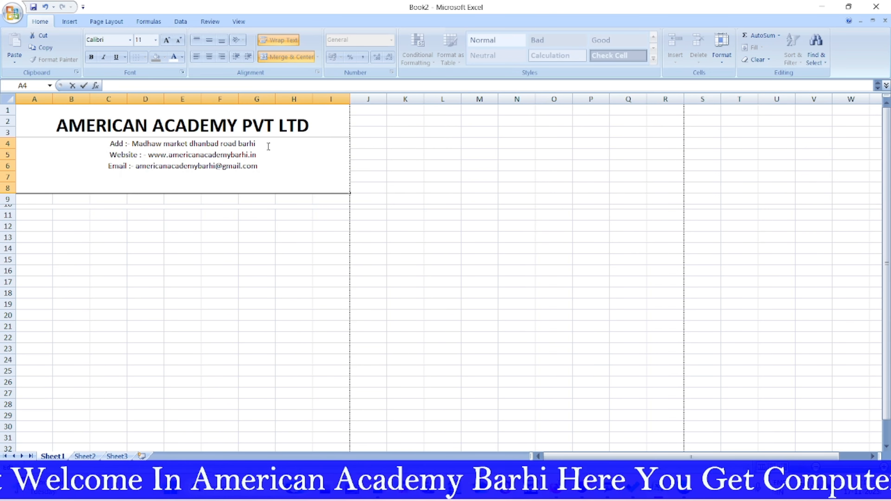
{"action": "type", "text": "C"}
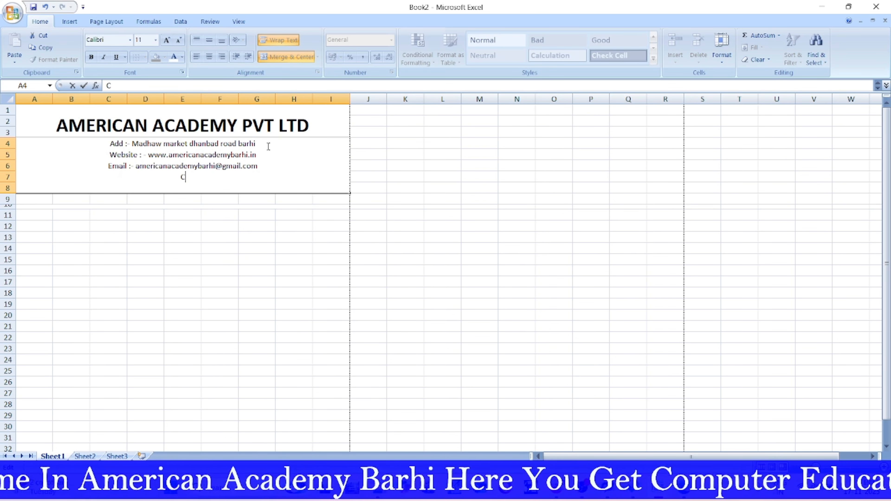
{"action": "type", "text": "ontact"}
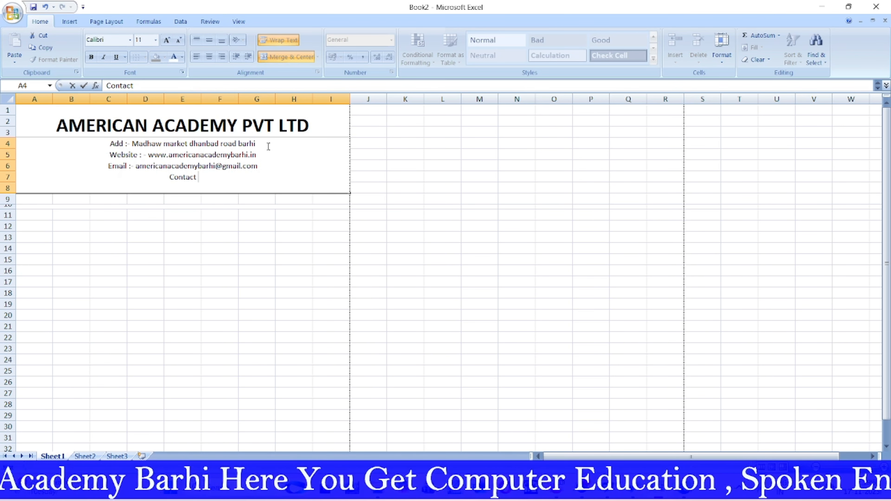
{"action": "type", "text": " No"}
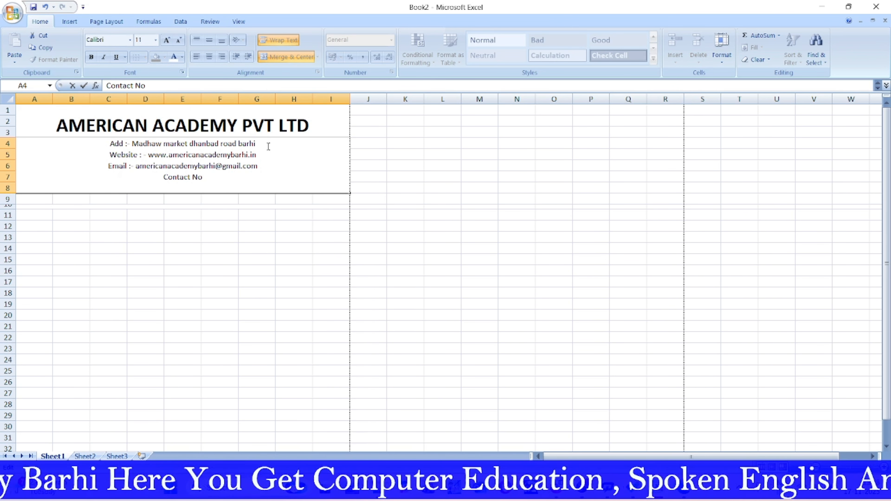
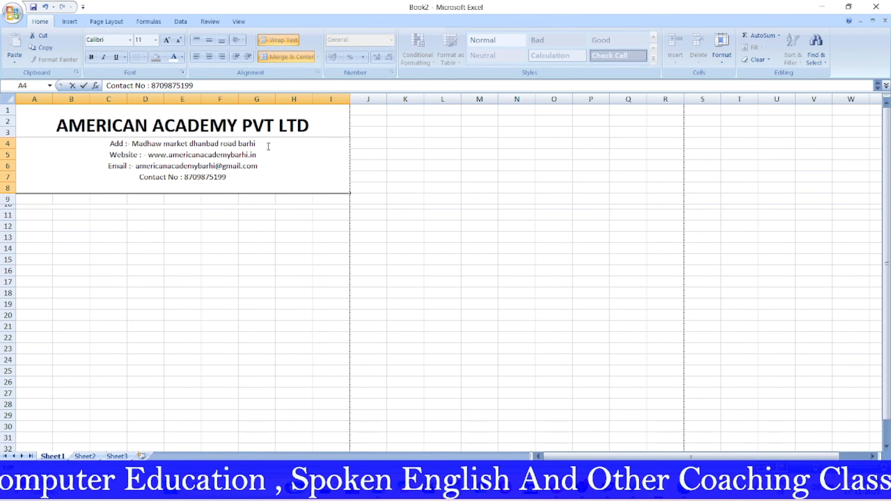
Step: Merge A9:B9 with a Name label and type Date in G9
{"action": "left_click", "coordinate": [405, 269]}
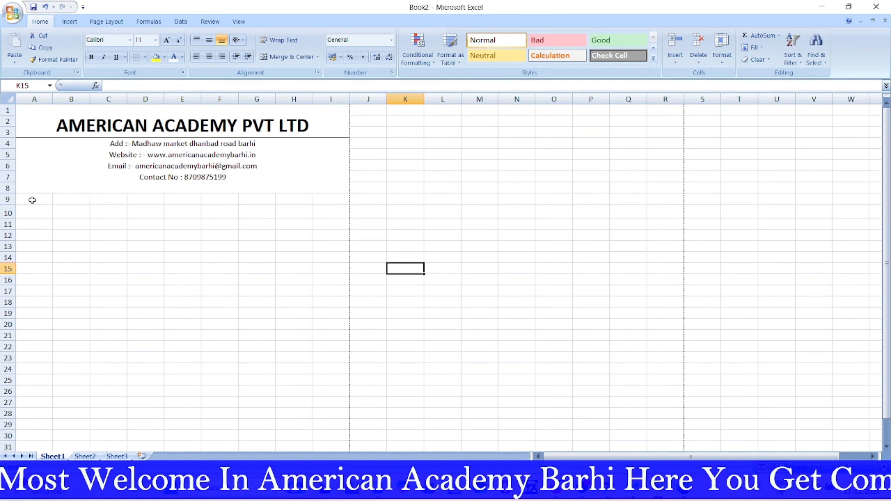
{"action": "left_click_drag", "start_coordinate": [31, 200], "coordinate": [69, 200]}
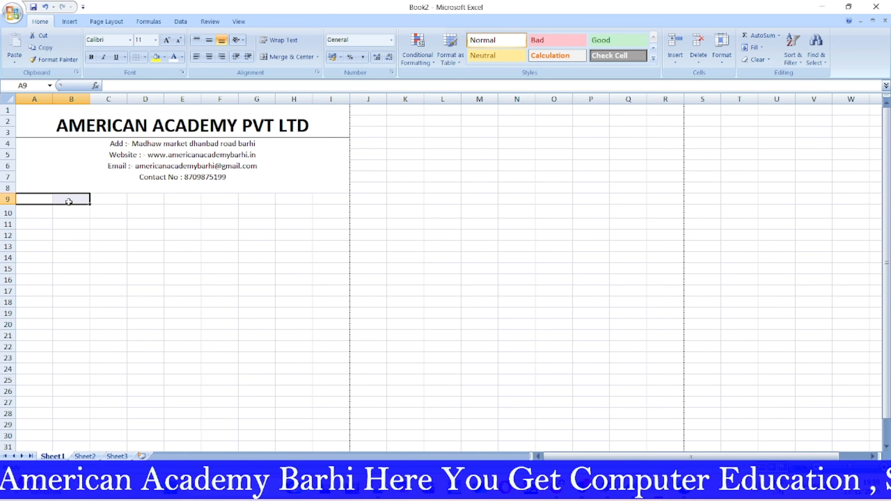
{"action": "left_click", "coordinate": [289, 57]}
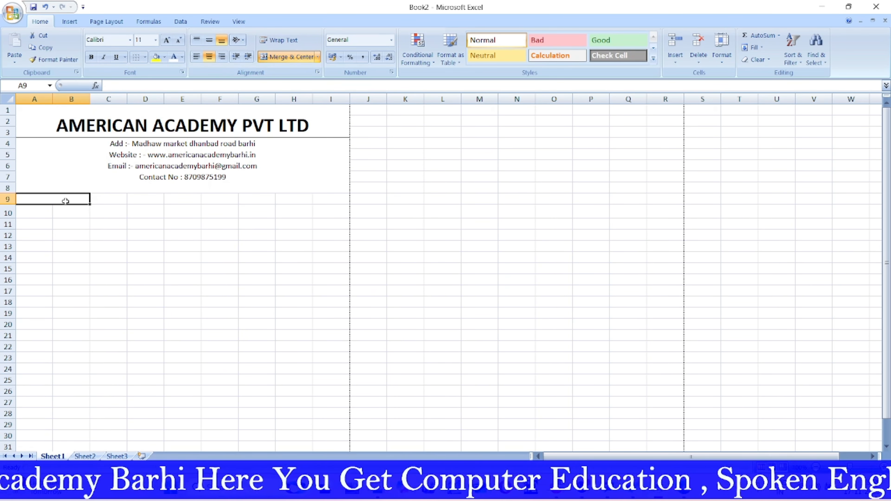
{"action": "type", "text": "Name"}
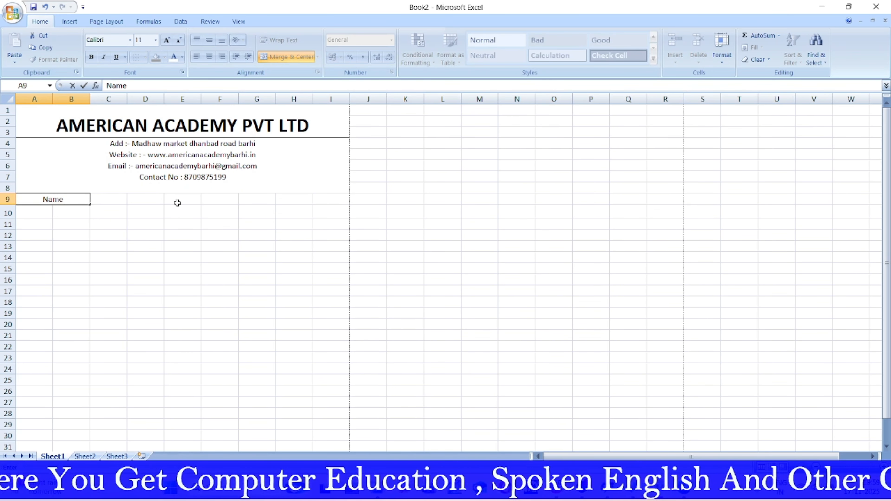
{"action": "left_click_drag", "start_coordinate": [129, 200], "coordinate": [179, 199]}
{"action": "left_click", "coordinate": [257, 199]}
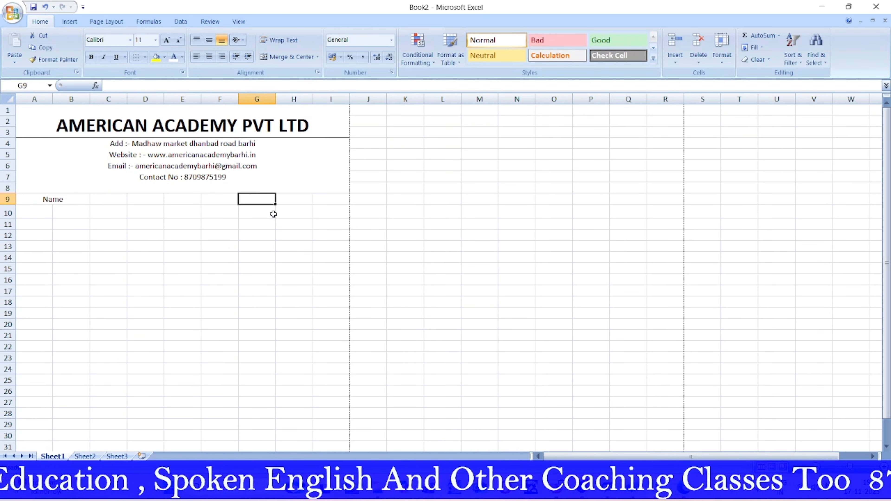
{"action": "type", "text": "Date"}
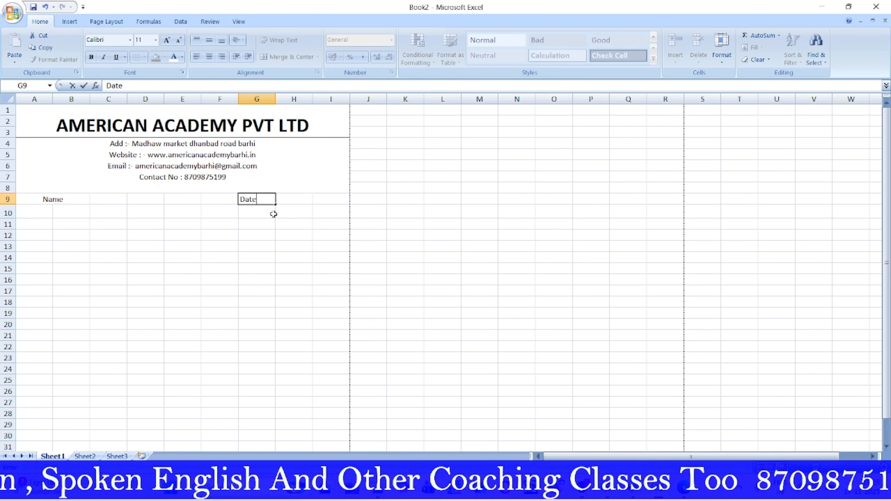
Step: Merge H9:I9 and C9:F9 as the date and name entry areas
{"action": "left_click_drag", "start_coordinate": [296, 199], "coordinate": [341, 203]}
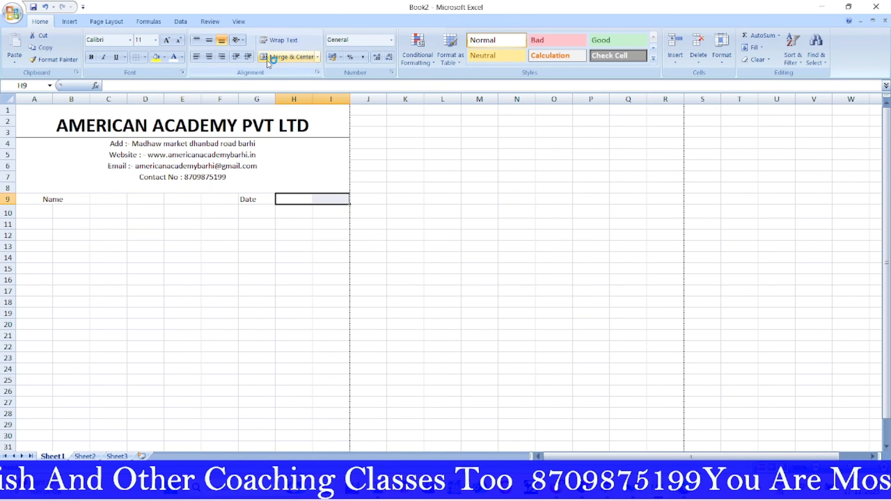
{"action": "left_click", "coordinate": [276, 57]}
{"action": "left_click_drag", "start_coordinate": [103, 199], "coordinate": [207, 199]}
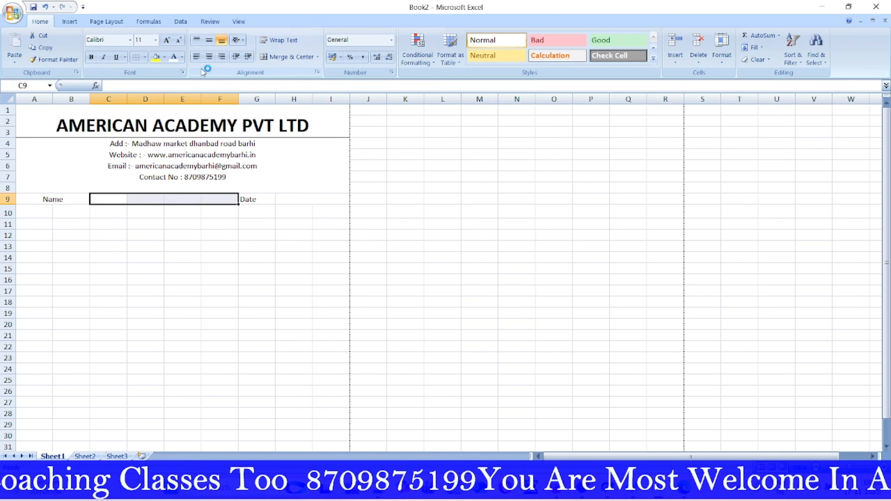
{"action": "left_click", "coordinate": [263, 58]}
{"action": "left_click", "coordinate": [472, 247]}
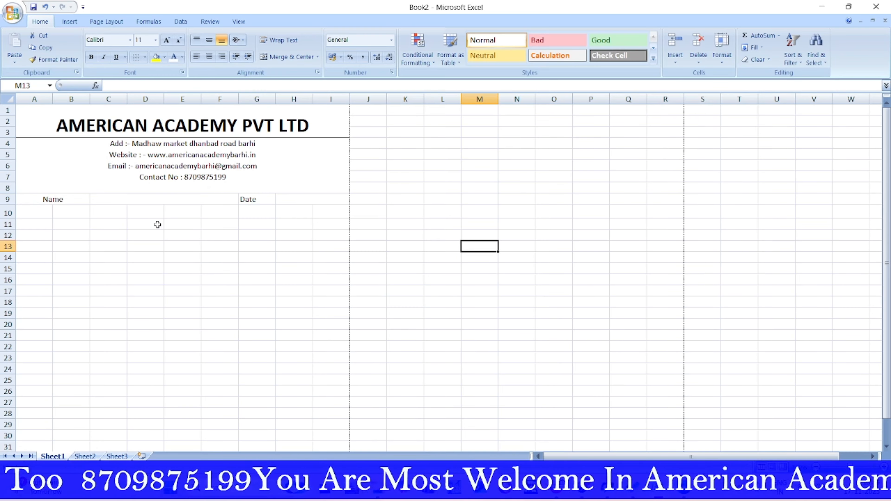
{"action": "left_click", "coordinate": [297, 200]}
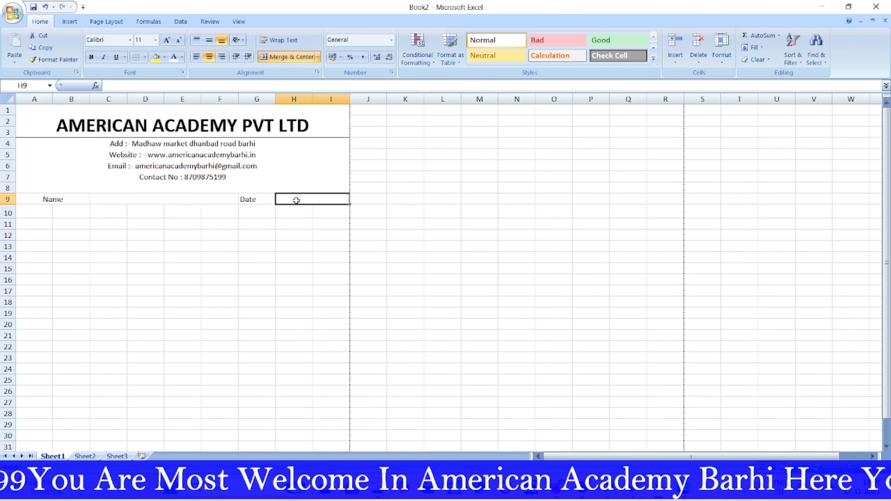
{"action": "left_click", "coordinate": [129, 199]}
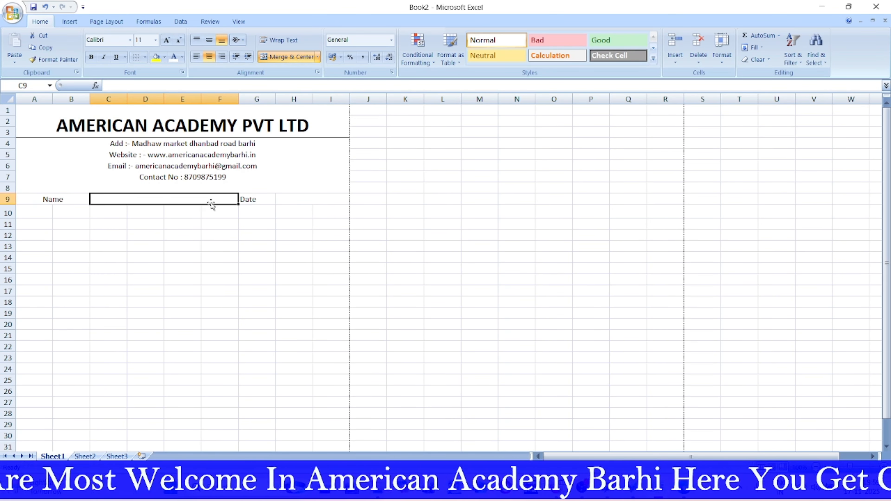
Step: Insert today's date, 17-11-2025, into merged cell H9:I9
{"action": "left_click", "coordinate": [288, 201]}
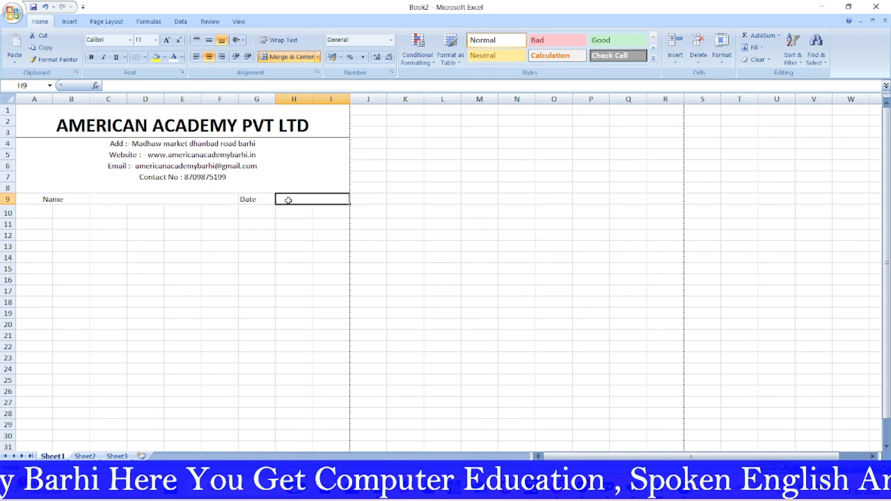
{"action": "key", "text": "ctrl+semicolon"}
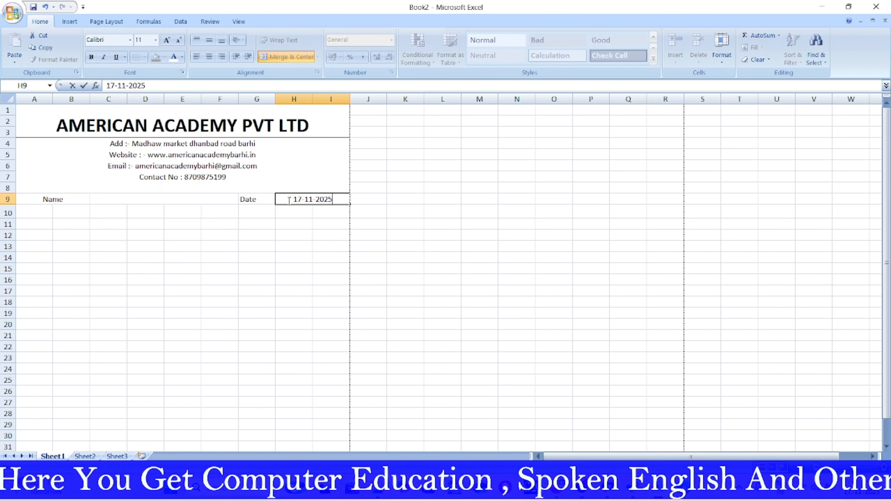
{"action": "left_click", "coordinate": [515, 302]}
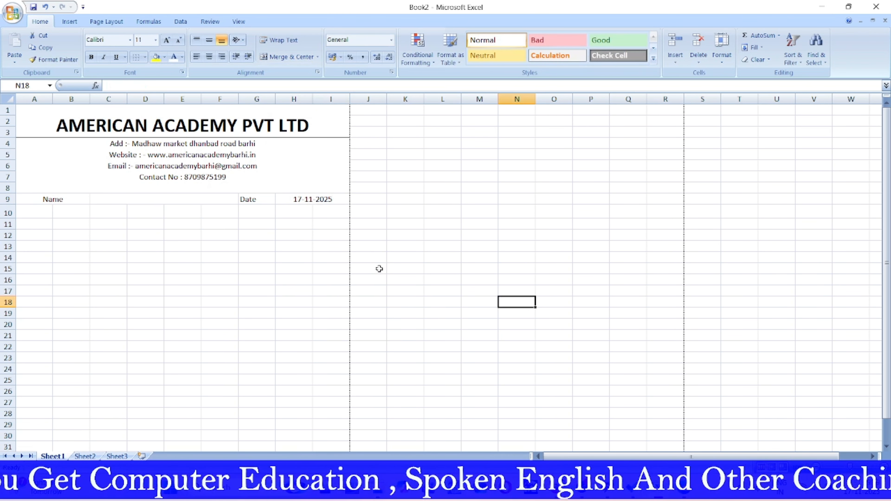
{"action": "left_click", "coordinate": [108, 201]}
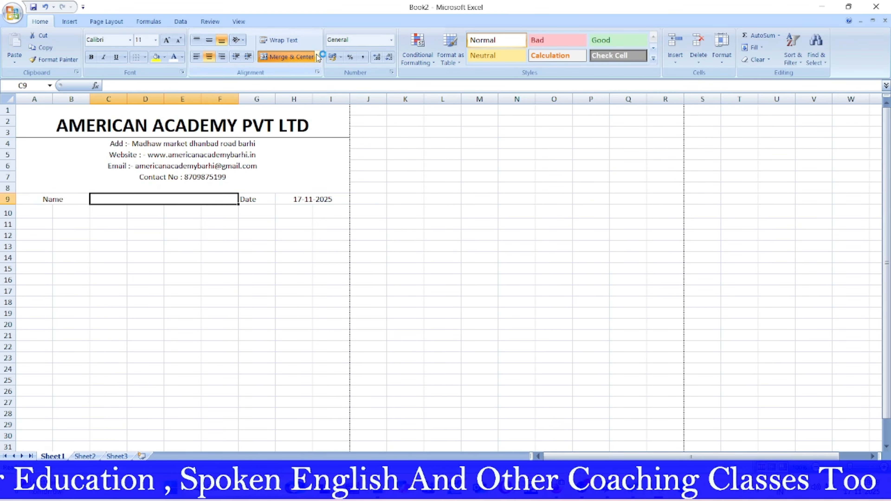
Step: Insert a blank row above the Name row and merge it across A9:I9
{"action": "left_click", "coordinate": [676, 58]}
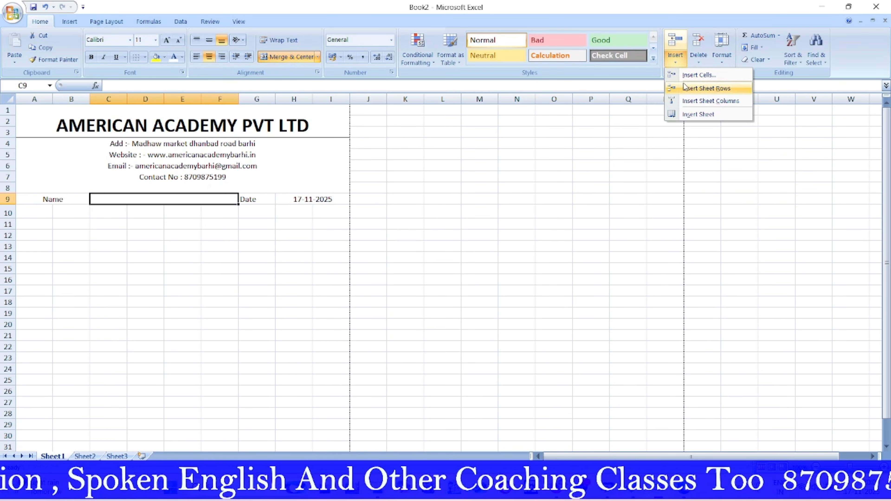
{"action": "left_click", "coordinate": [699, 88]}
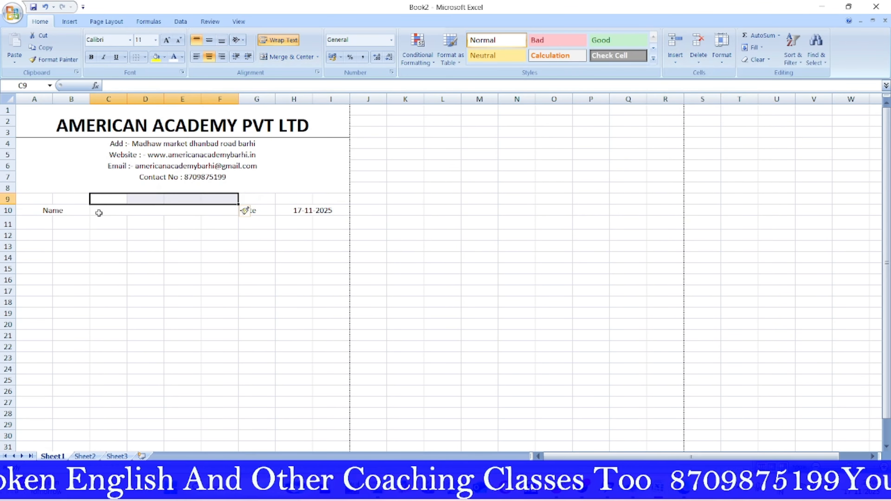
{"action": "left_click_drag", "start_coordinate": [38, 198], "coordinate": [330, 198]}
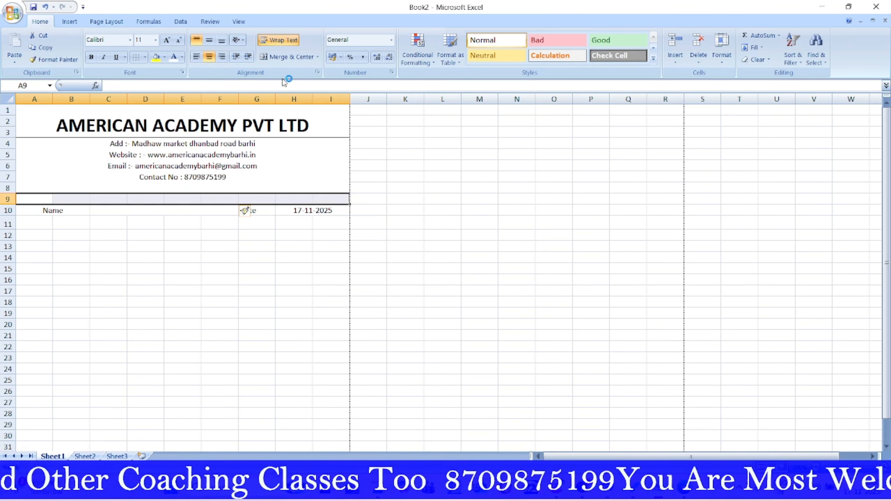
{"action": "left_click", "coordinate": [295, 57]}
{"action": "left_click", "coordinate": [443, 278]}
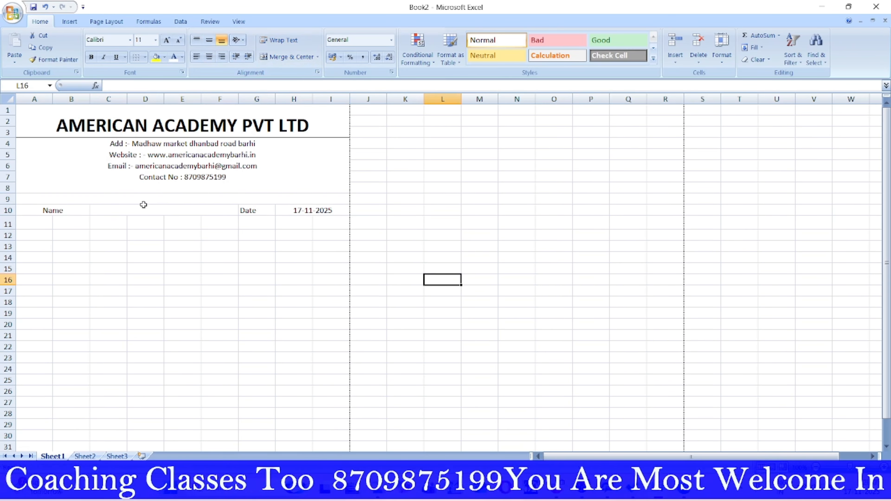
Step: Enter the heading INVOICE in the merged row 9 cell
{"action": "left_click", "coordinate": [172, 199]}
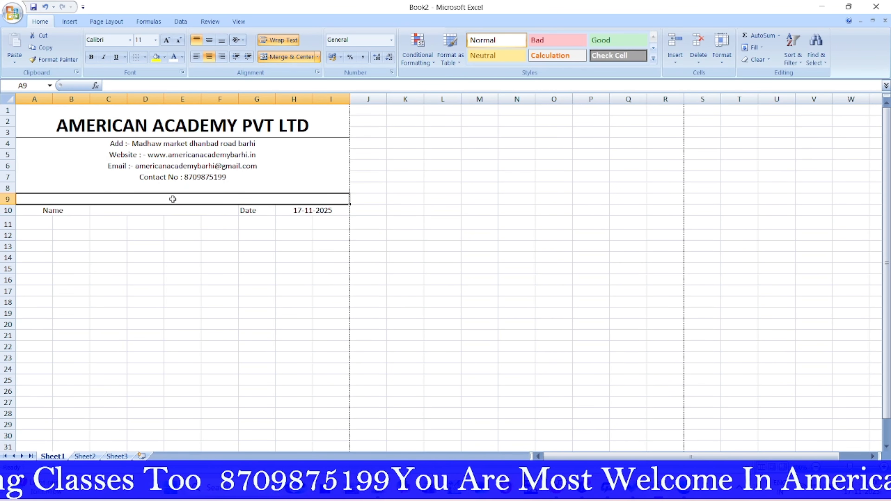
{"action": "type", "text": "INVOI"}
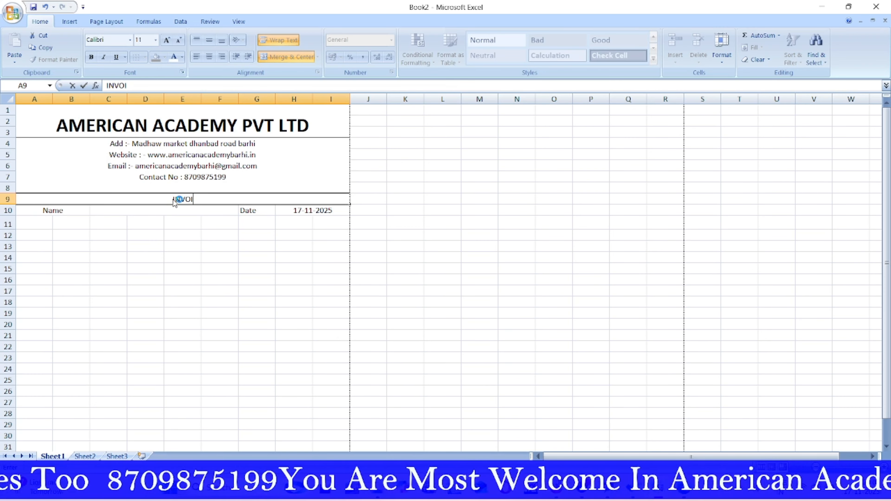
{"action": "type", "text": "CE"}
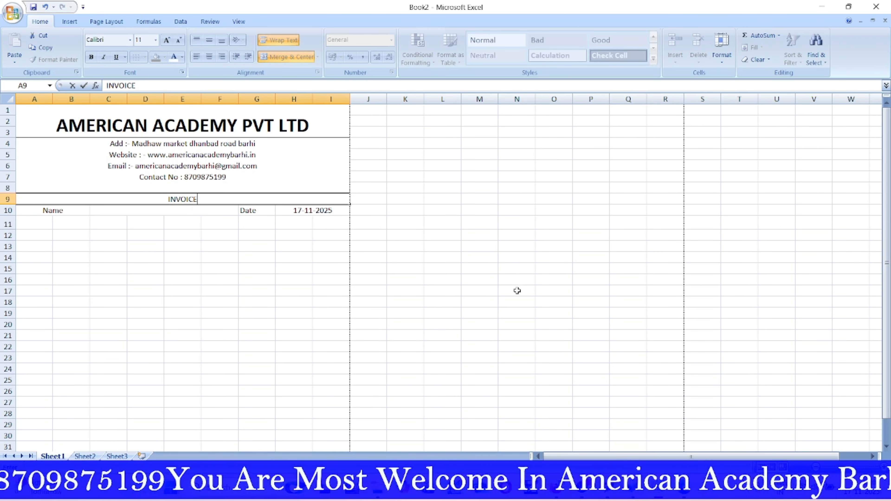
{"action": "left_click", "coordinate": [517, 291]}
{"action": "left_click", "coordinate": [190, 196]}
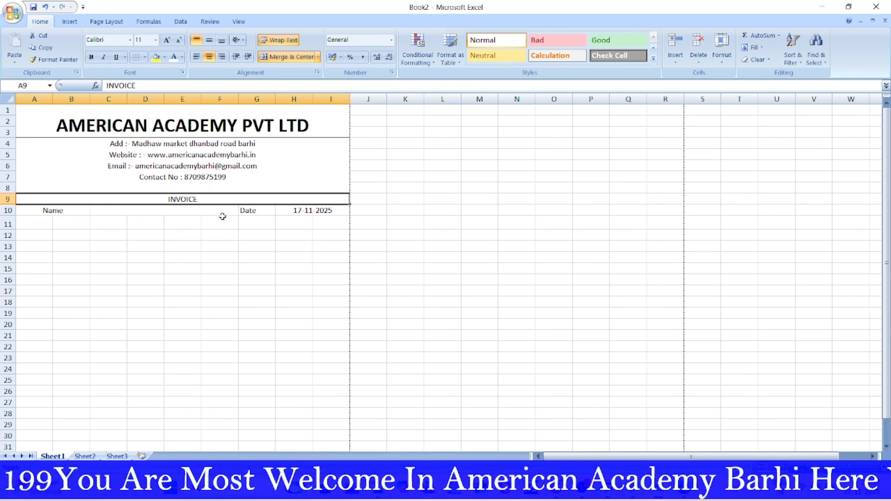
{"action": "left_click", "coordinate": [147, 213]}
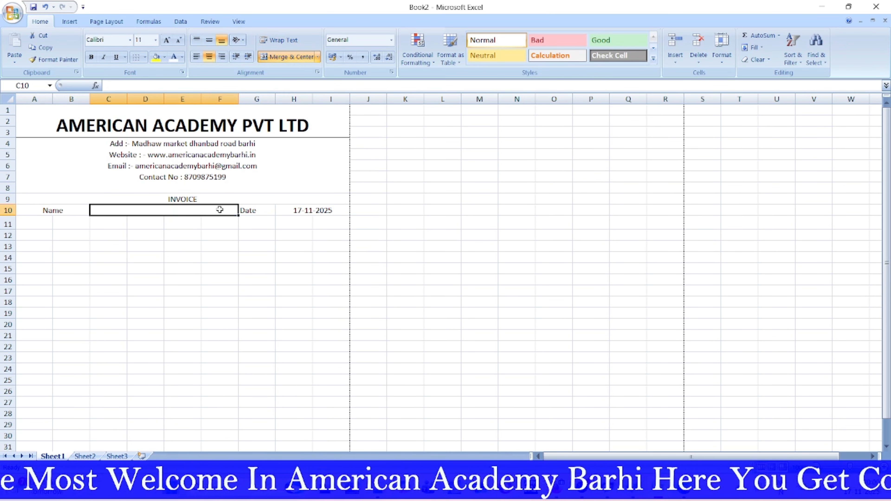
{"action": "left_click", "coordinate": [508, 248]}
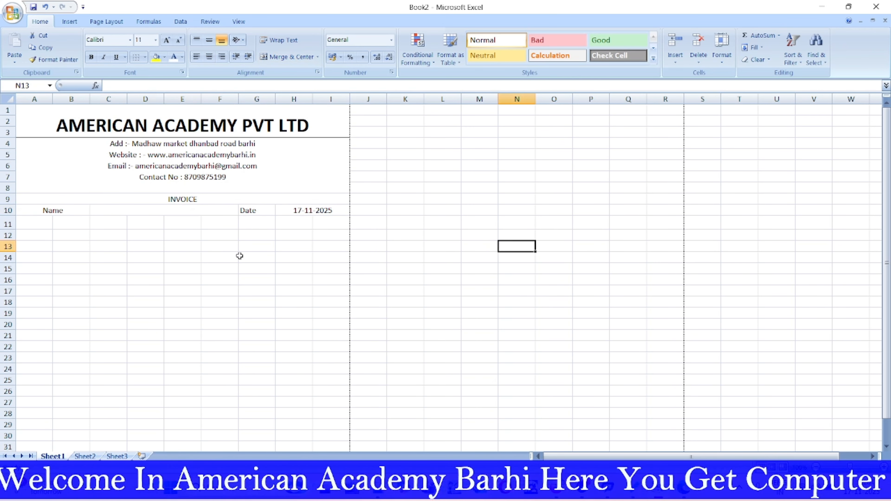
Step: Type the headings S No, HSN Code and Items into A11:C11
{"action": "left_click", "coordinate": [41, 224]}
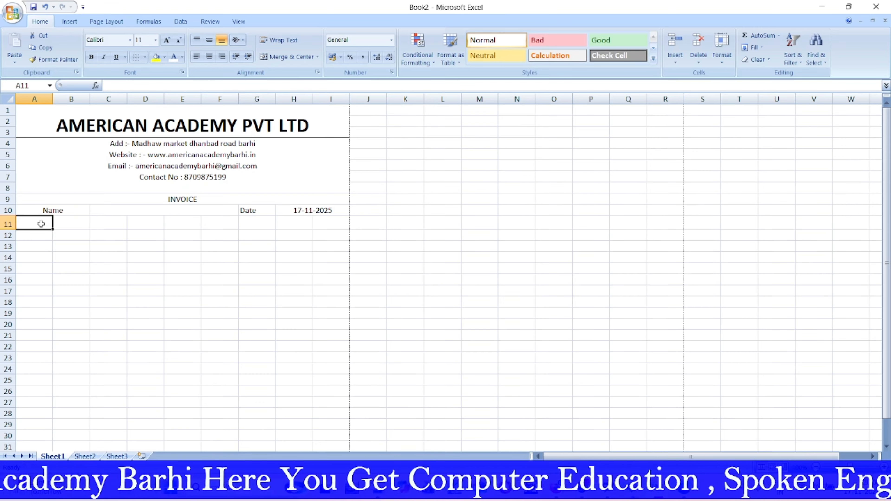
{"action": "type", "text": "S"}
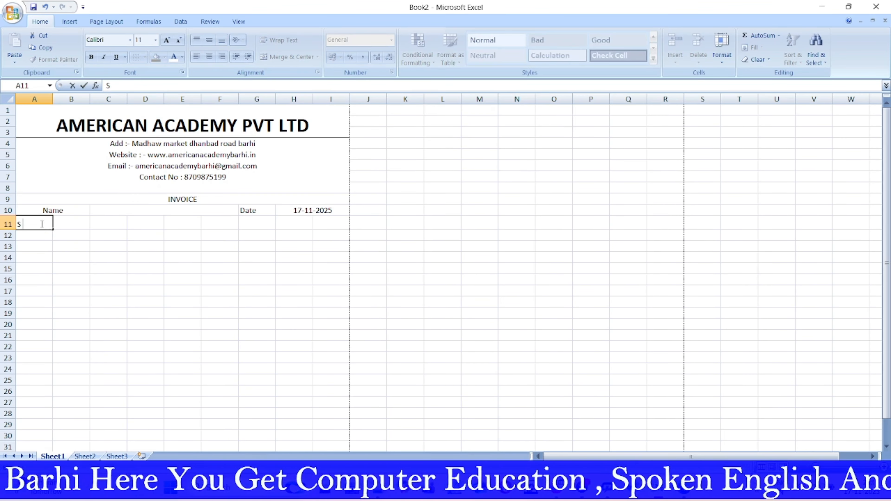
{"action": "type", "text": " No"}
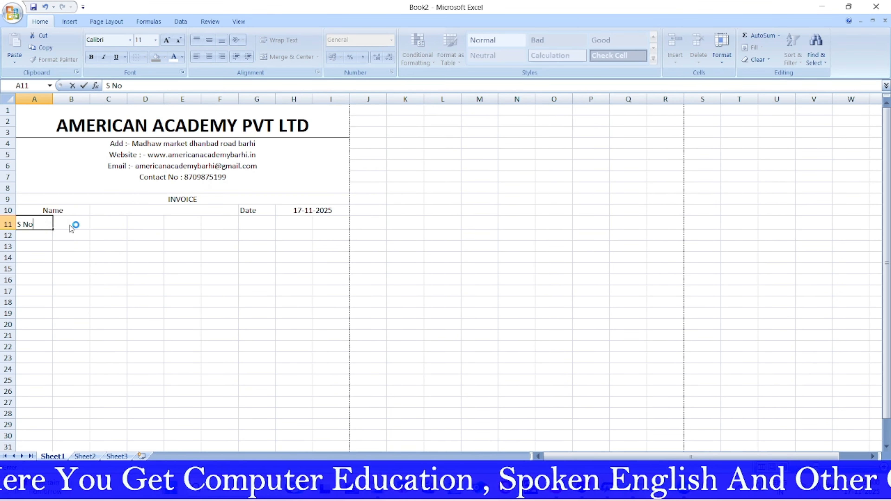
{"action": "left_click", "coordinate": [70, 225]}
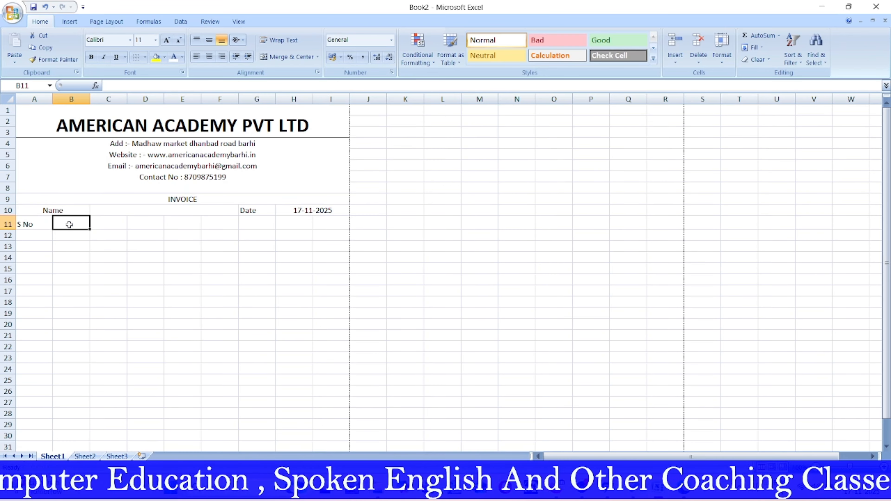
{"action": "type", "text": "HSN C"}
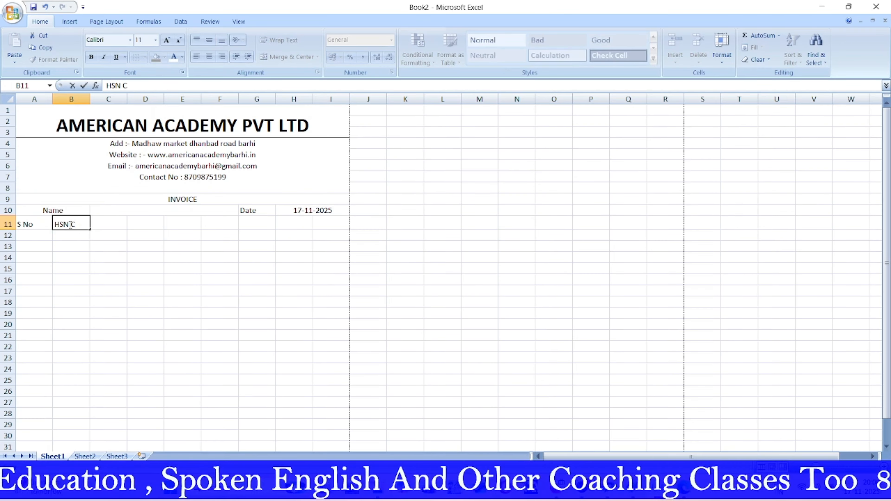
{"action": "type", "text": "ode"}
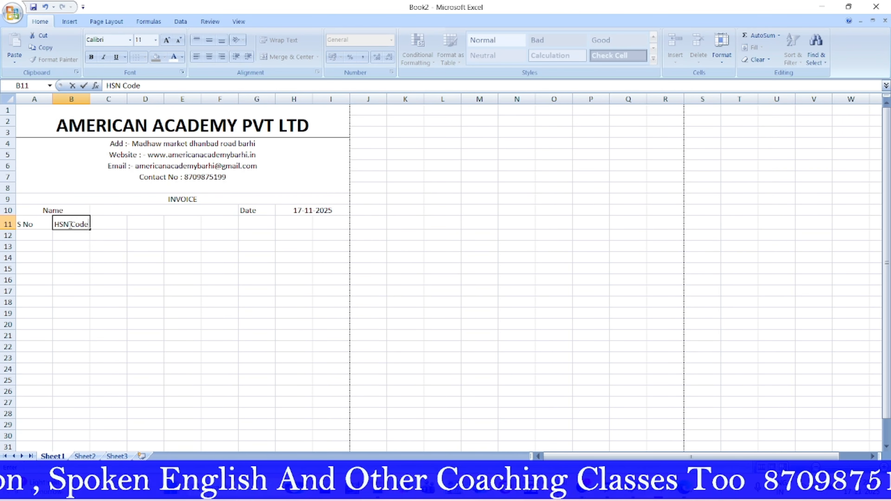
{"action": "left_click", "coordinate": [105, 228]}
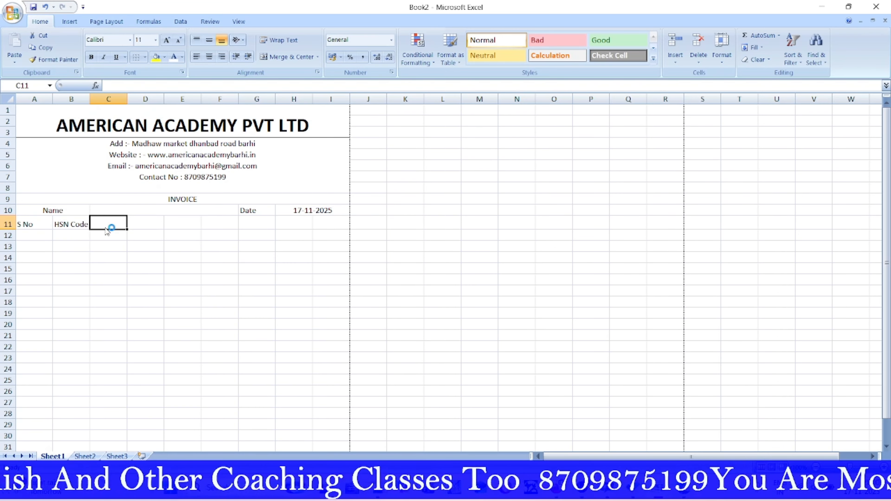
{"action": "type", "text": "Items"}
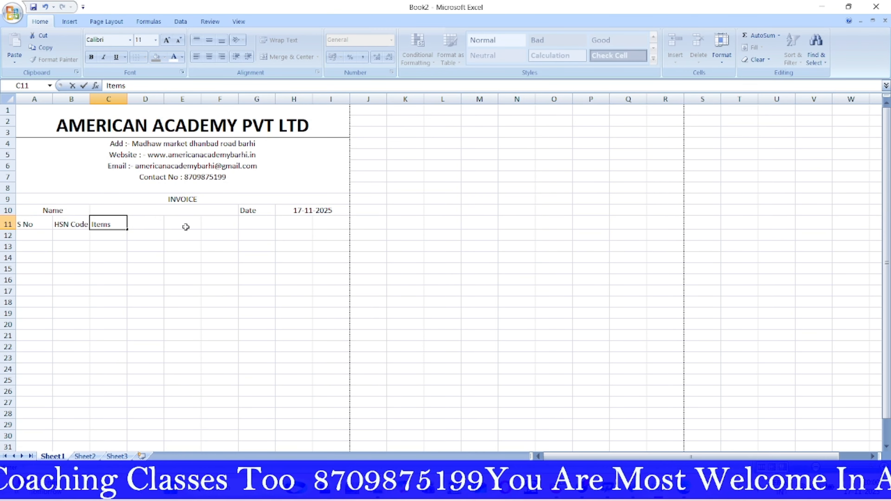
Step: Add the headings Price in D11 and Qty in E11
{"action": "left_click", "coordinate": [145, 223]}
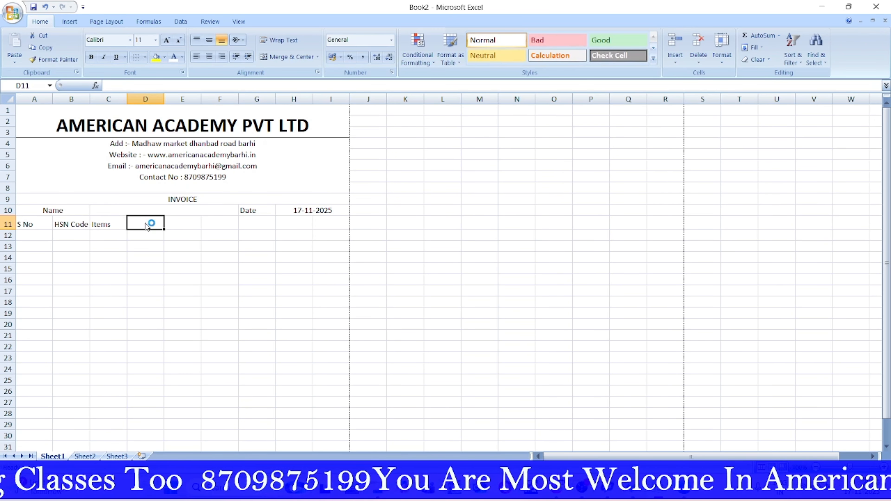
{"action": "type", "text": "Pri"}
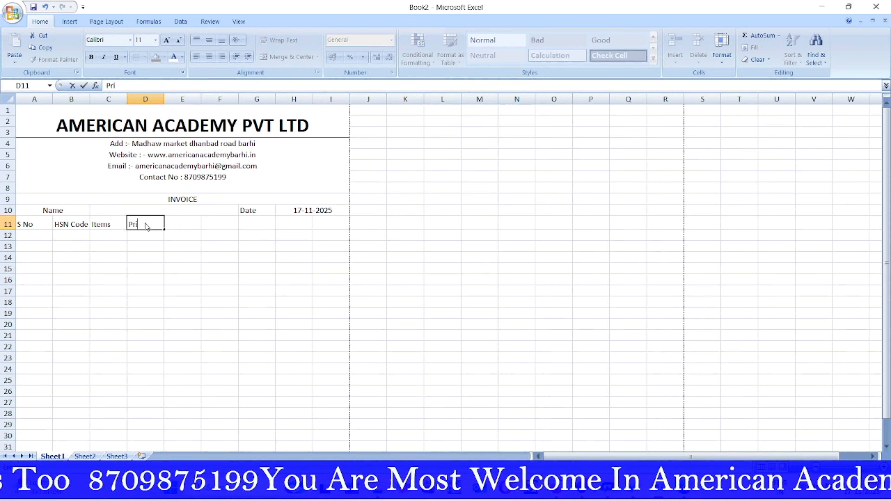
{"action": "type", "text": "ce"}
{"action": "key", "text": "Tab"}
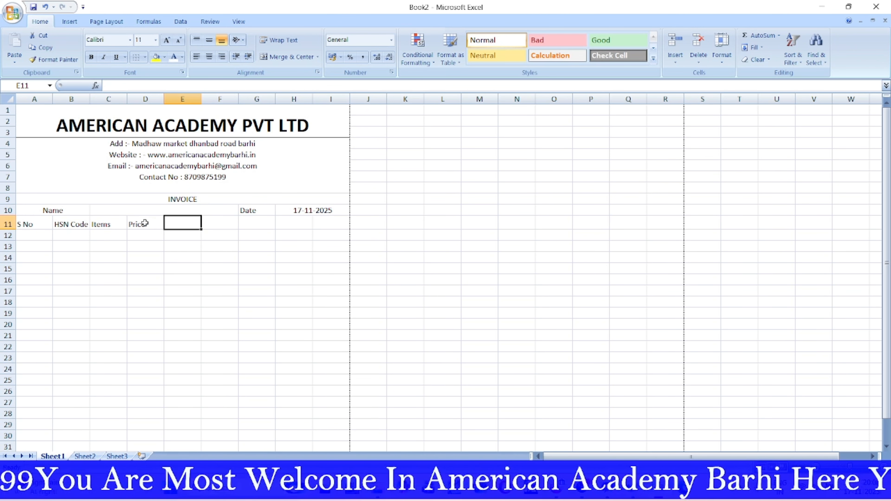
{"action": "type", "text": "A"}
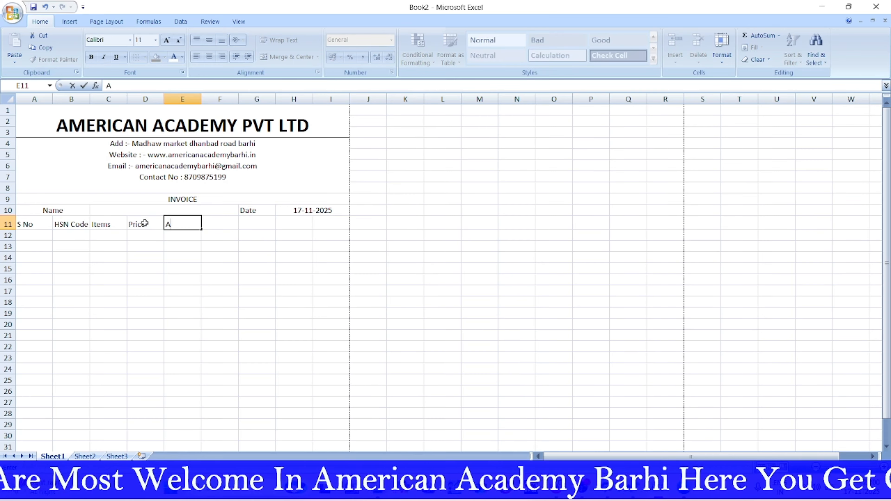
{"action": "key", "text": "BackSpace"}
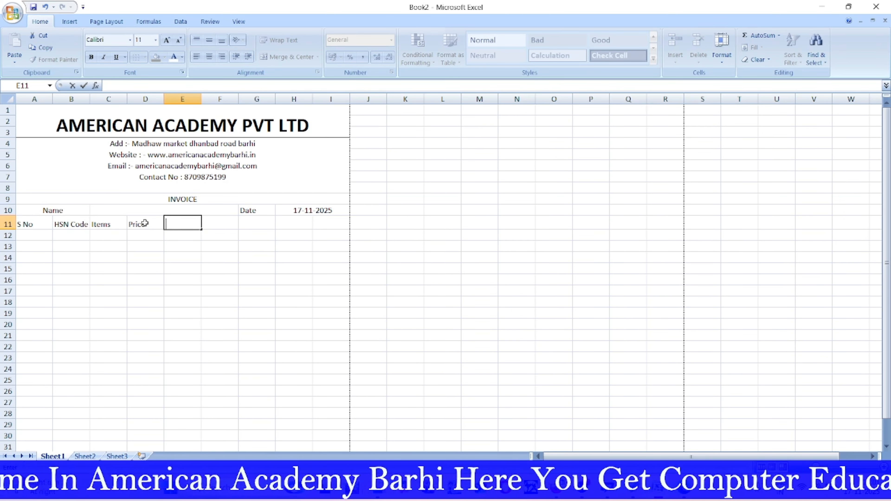
{"action": "type", "text": "Qty"}
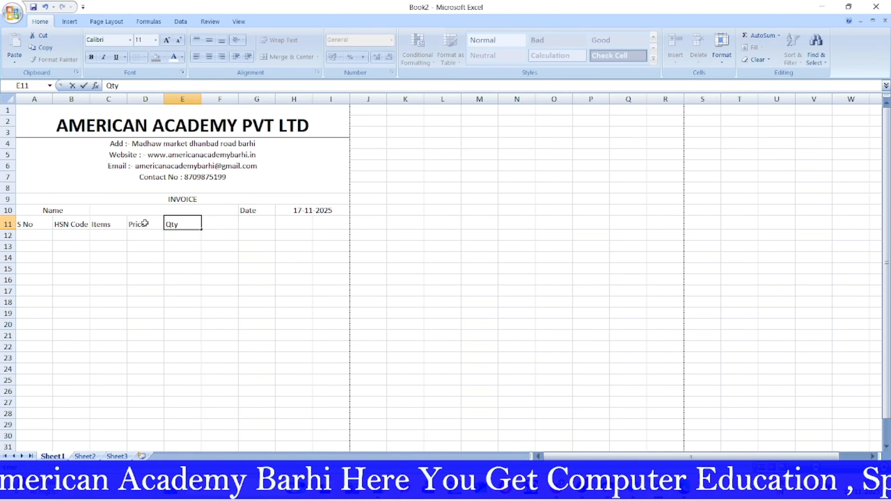
{"action": "left_click", "coordinate": [454, 280]}
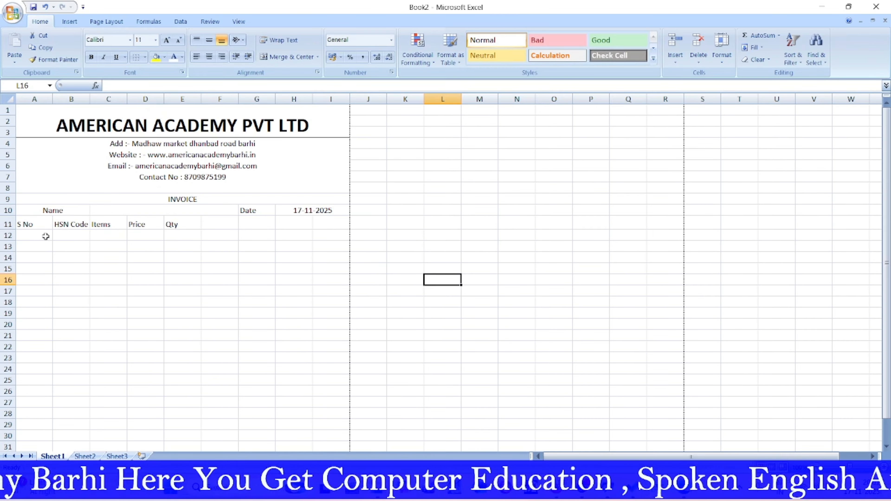
Step: Fill serial numbers 1 to 9 down A12:A20 from a 1, 2 series
{"action": "left_click", "coordinate": [34, 235]}
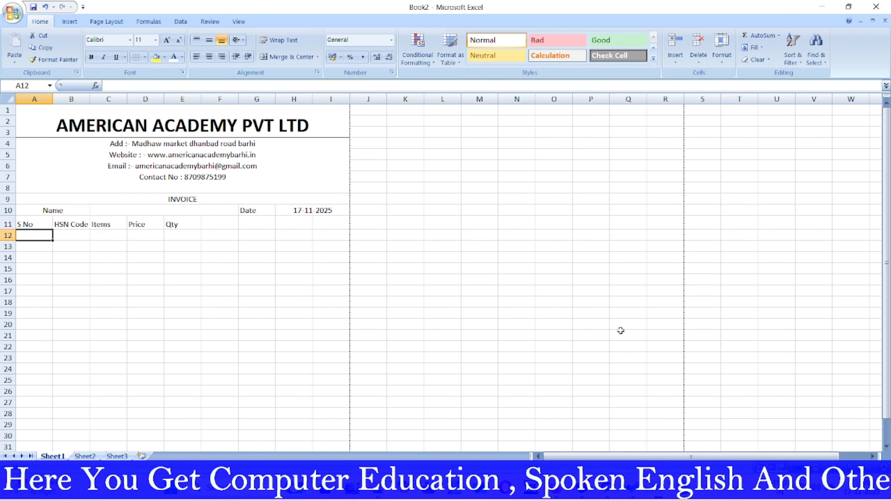
{"action": "type", "text": "1"}
{"action": "key", "text": "Return"}
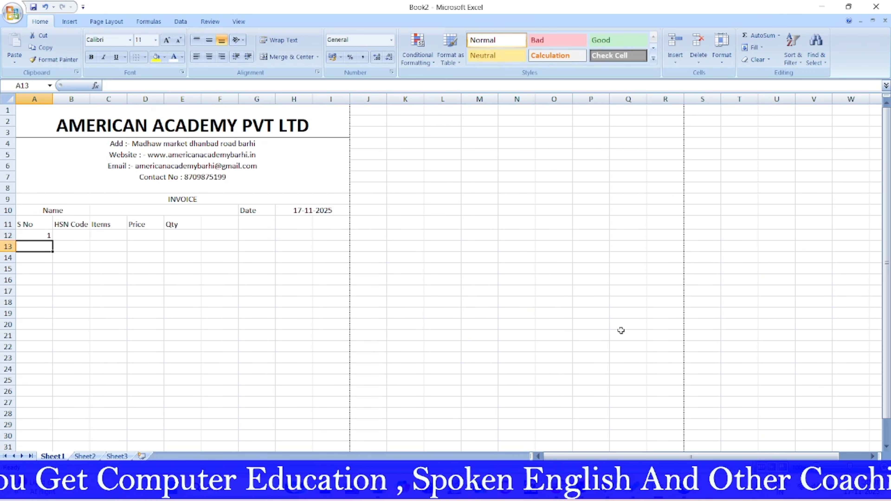
{"action": "type", "text": "2"}
{"action": "left_click", "coordinate": [156, 303]}
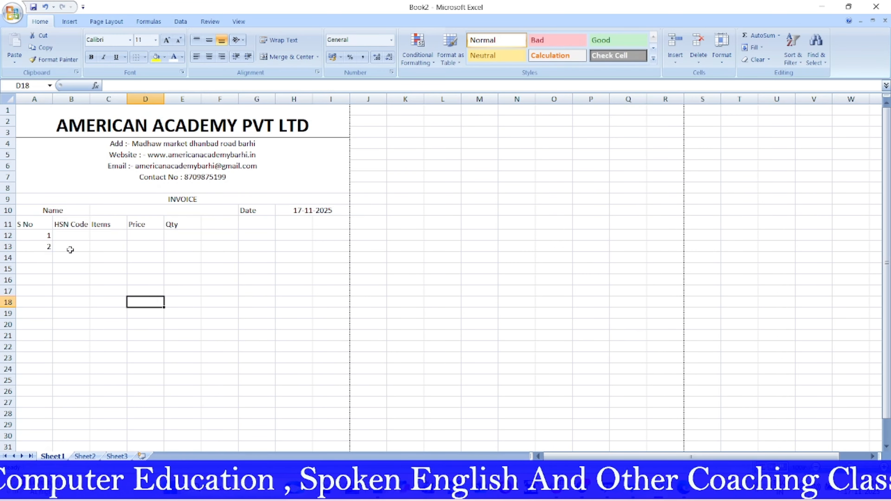
{"action": "left_click", "coordinate": [38, 235]}
{"action": "left_click_drag", "start_coordinate": [38, 235], "coordinate": [52, 328]}
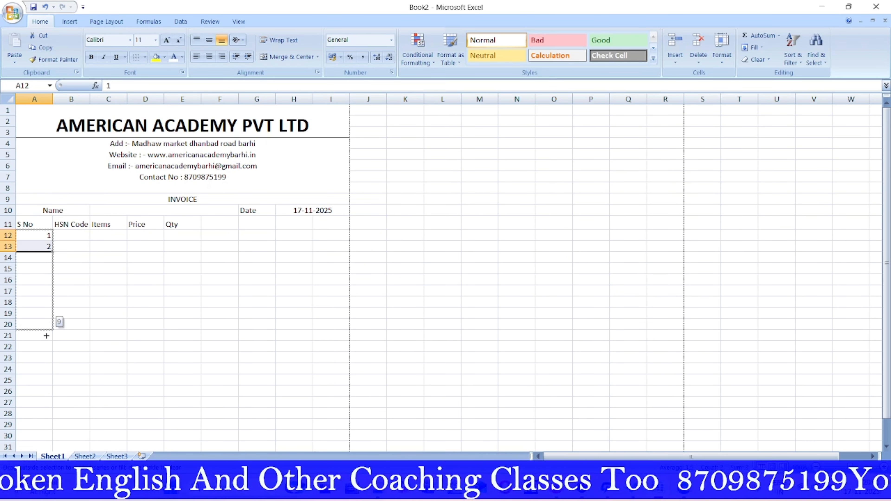
Step: Fill HSN codes 101 to 109 down B12:B20 from a 101, 102 series
{"action": "left_click", "coordinate": [76, 238]}
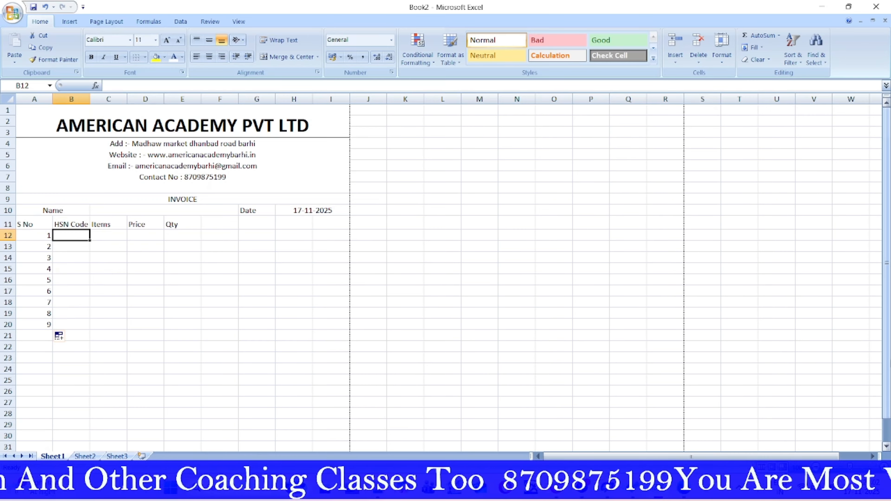
{"action": "type", "text": "101"}
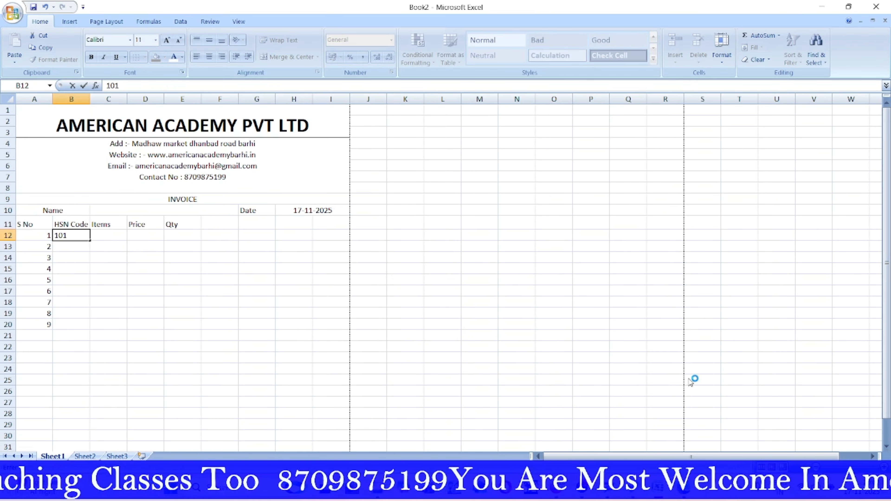
{"action": "left_click", "coordinate": [71, 247]}
{"action": "type", "text": "102"}
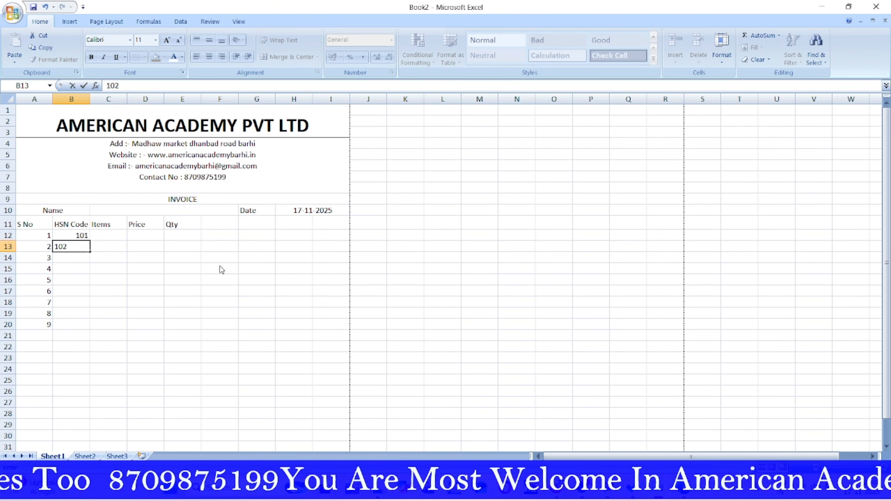
{"action": "left_click", "coordinate": [87, 280]}
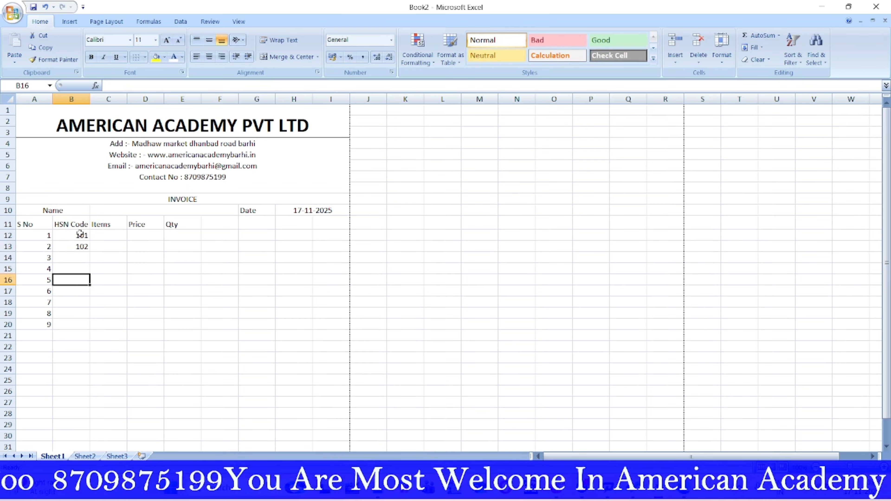
{"action": "left_click_drag", "start_coordinate": [81, 235], "coordinate": [88, 328]}
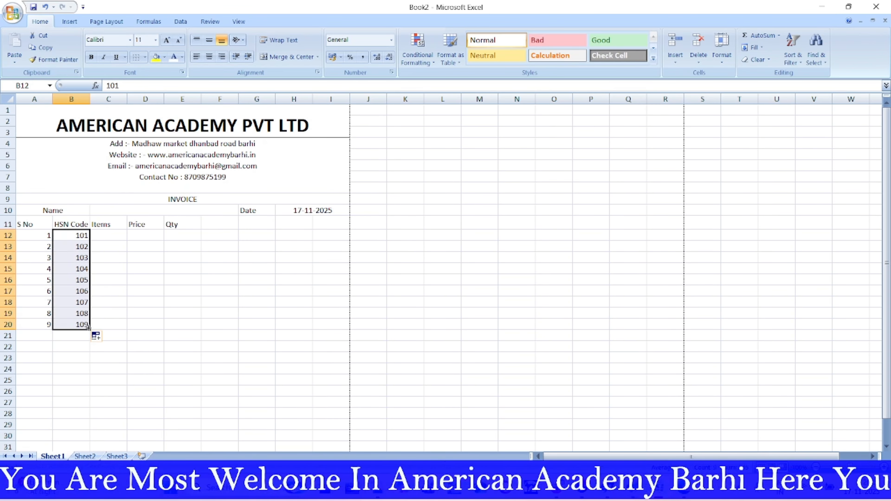
{"action": "left_click", "coordinate": [107, 236]}
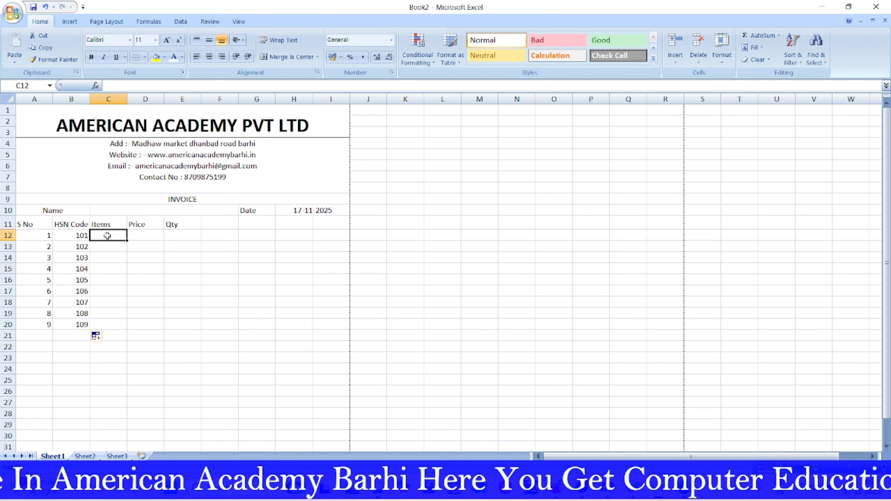
Step: Enter Laptop, Mouse, Keyboard, Printer and Scanner down C12:C16
{"action": "type", "text": "L"}
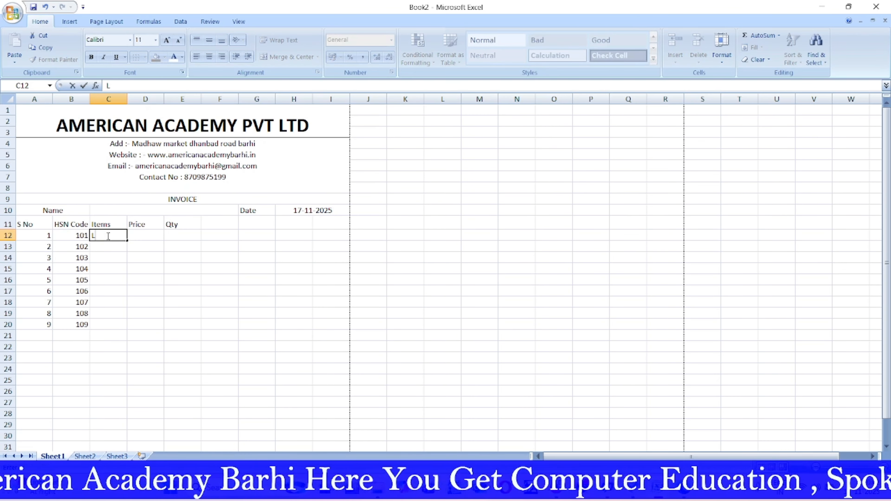
{"action": "type", "text": "aptop"}
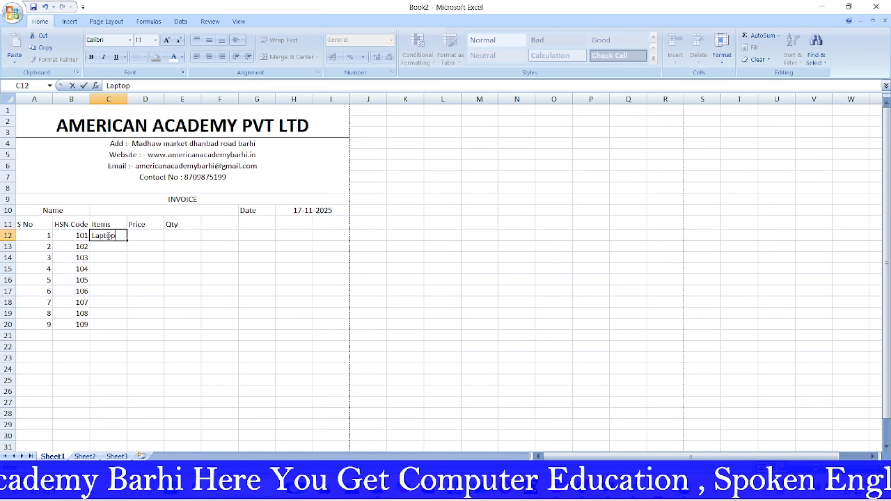
{"action": "key", "text": "Return"}
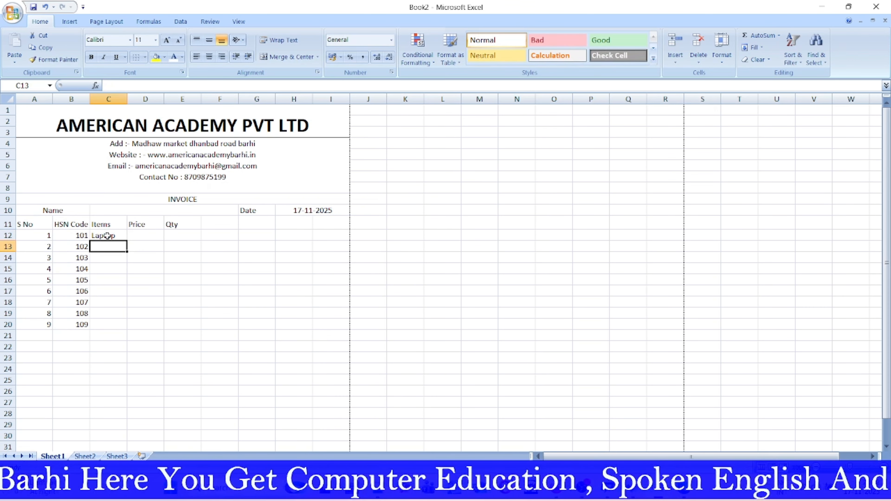
{"action": "type", "text": "Mouse"}
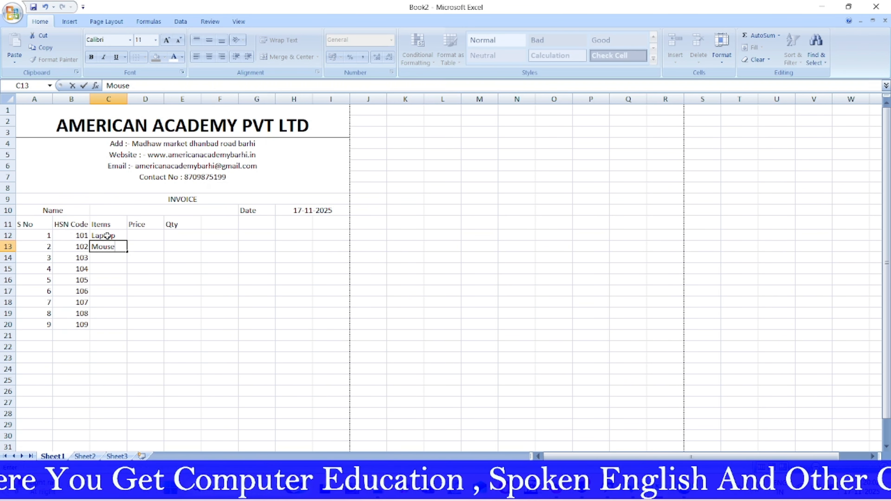
{"action": "key", "text": "Return"}
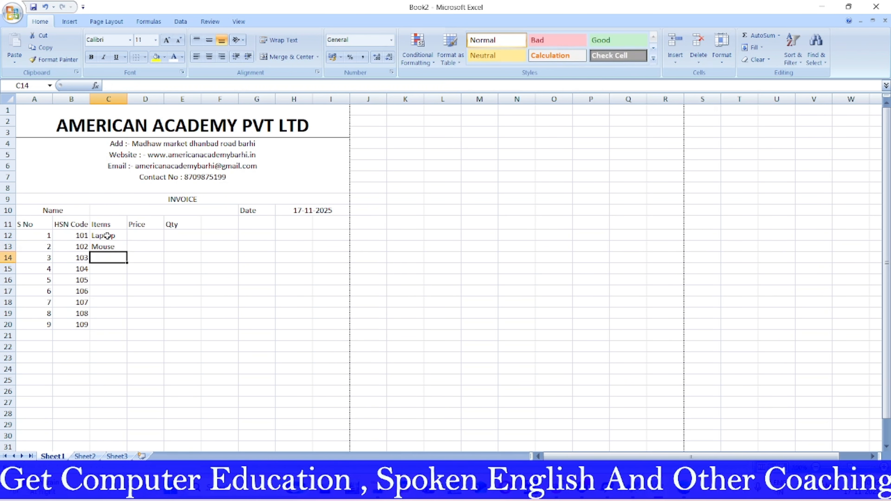
{"action": "type", "text": "Key"}
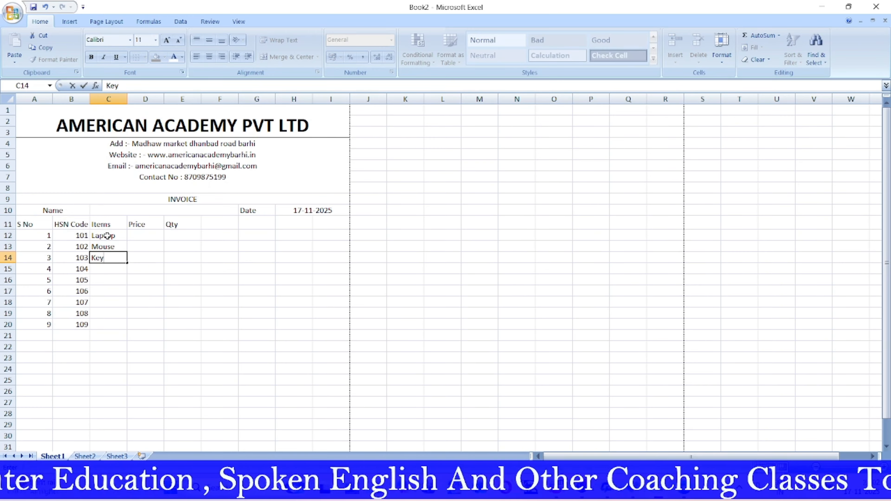
{"action": "type", "text": "board"}
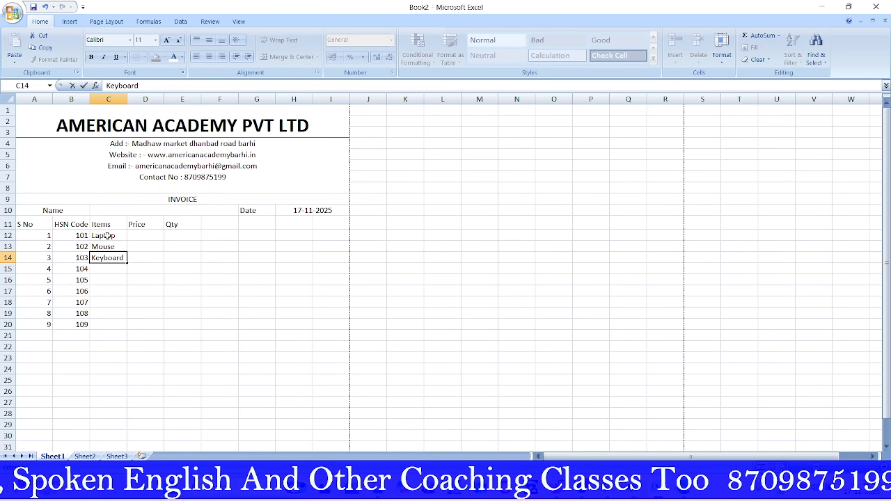
{"action": "key", "text": "Return"}
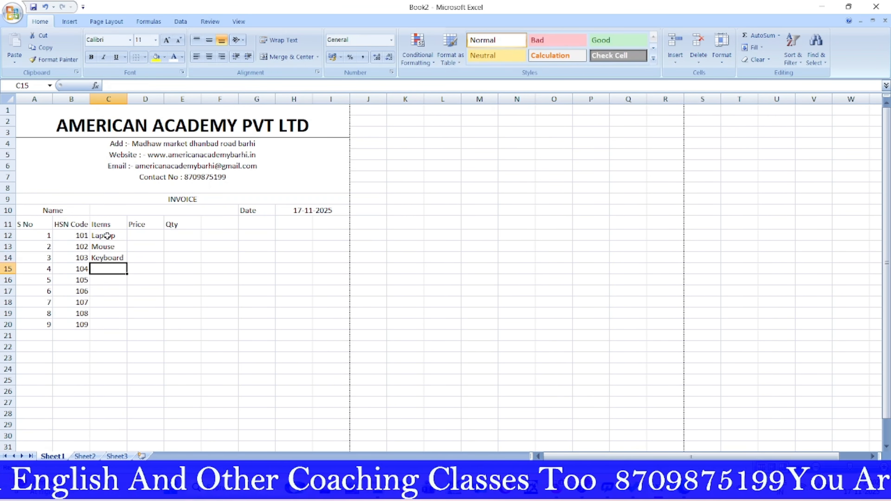
{"action": "type", "text": "Print"}
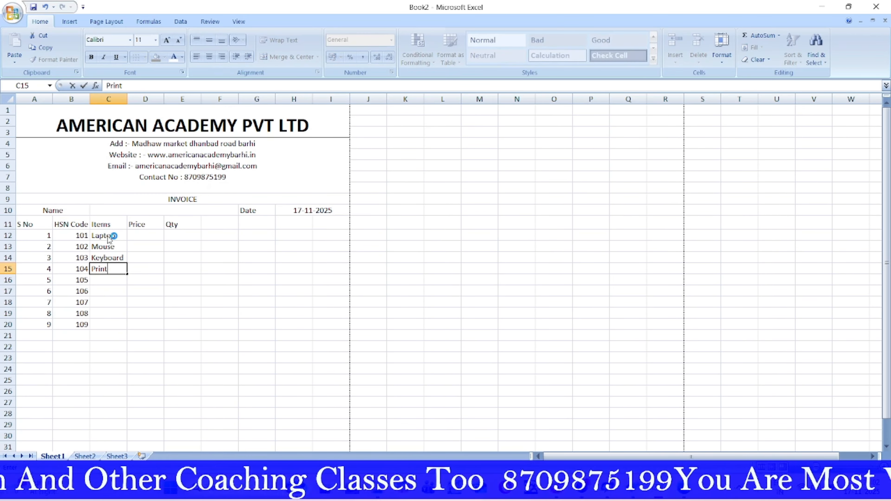
{"action": "type", "text": "er"}
{"action": "key", "text": "Return"}
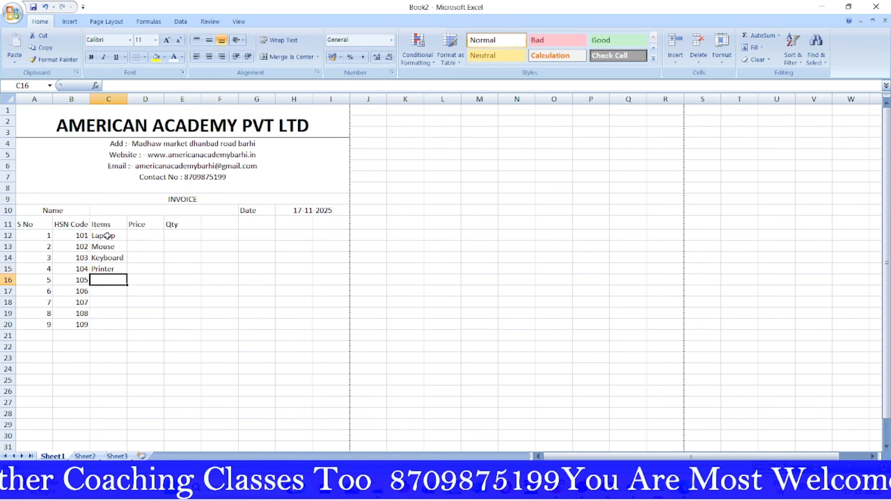
{"action": "type", "text": "Sca"}
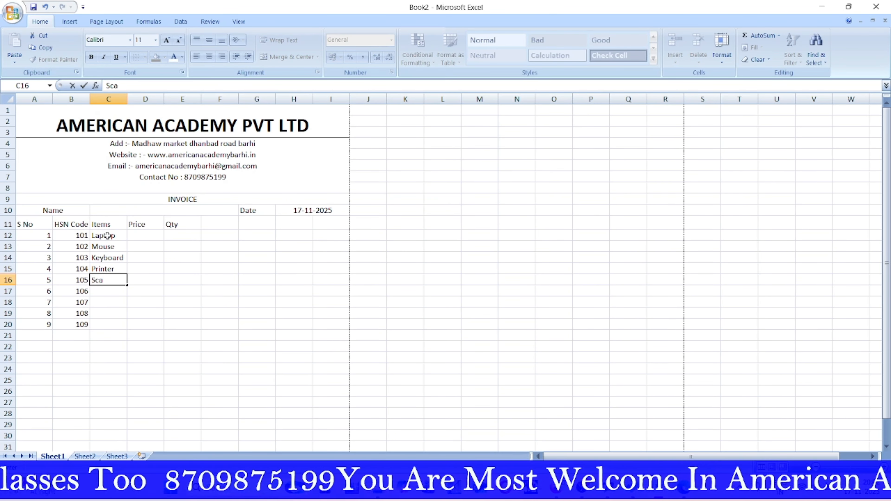
{"action": "type", "text": "nner"}
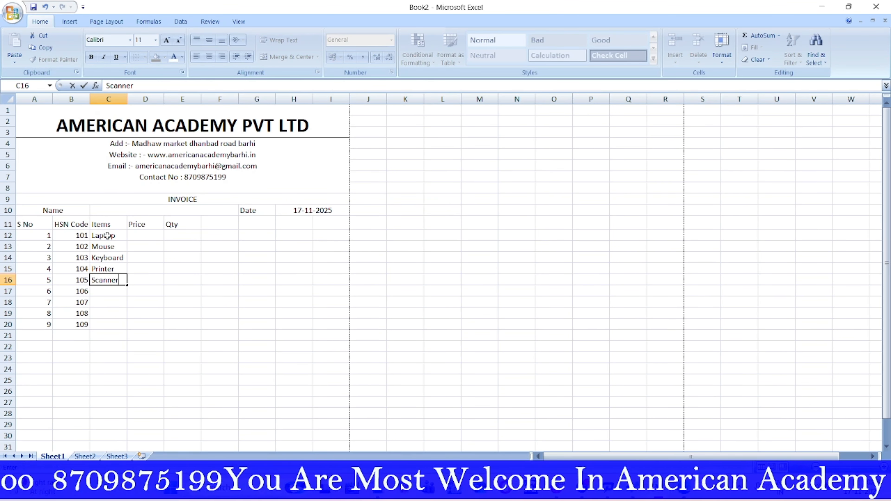
{"action": "key", "text": "Return"}
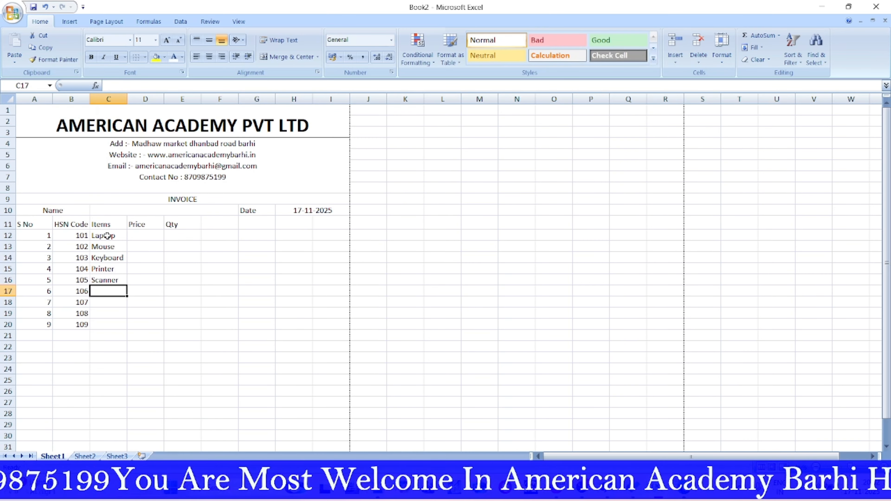
Step: Enter SMPS, UPS, SSD and Speaker down C17:C20
{"action": "type", "text": "S"}
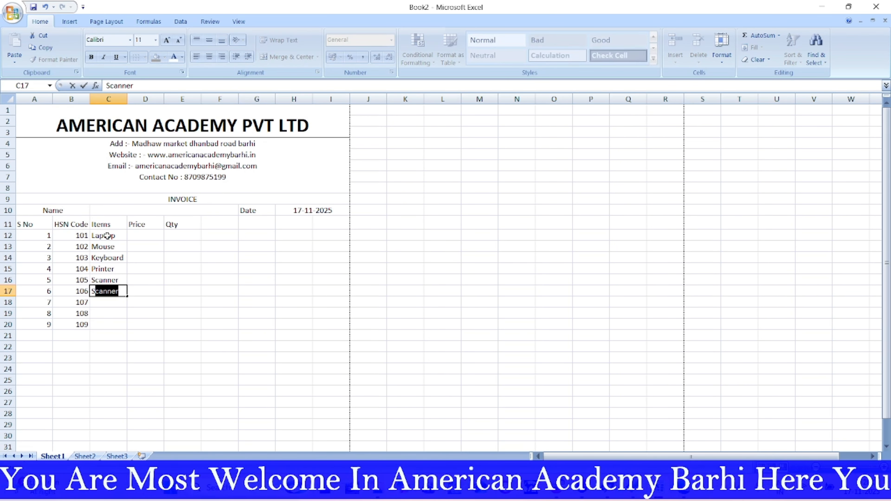
{"action": "type", "text": "MPS"}
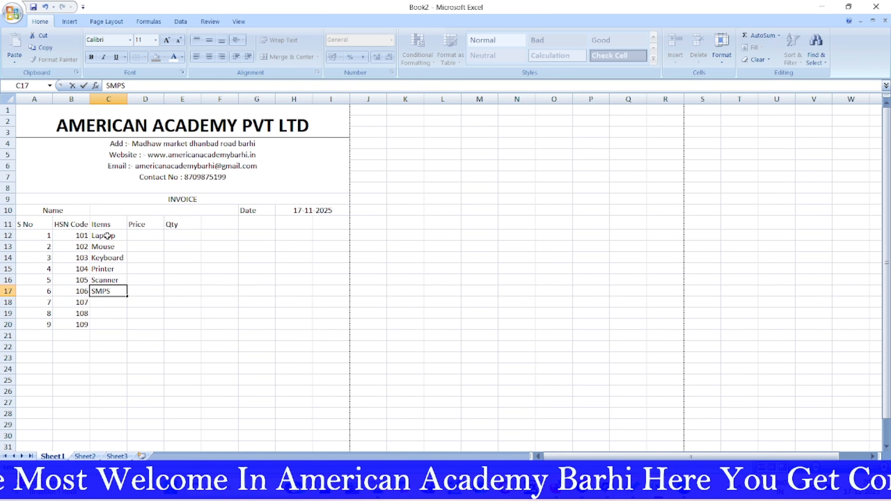
{"action": "key", "text": "Return"}
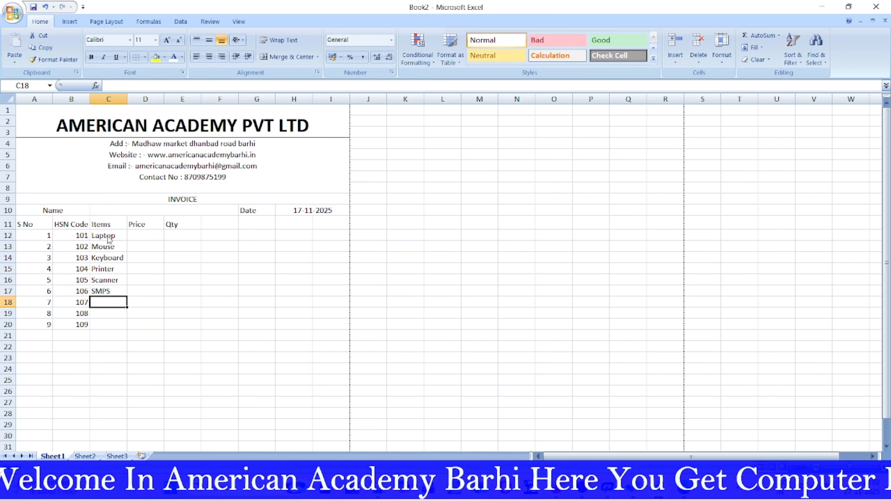
{"action": "type", "text": "UPS"}
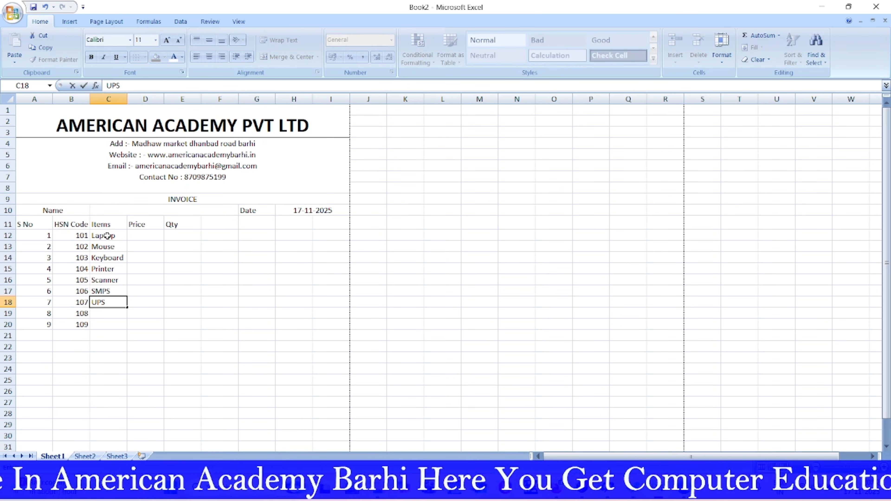
{"action": "key", "text": "Return"}
{"action": "type", "text": "SSD"}
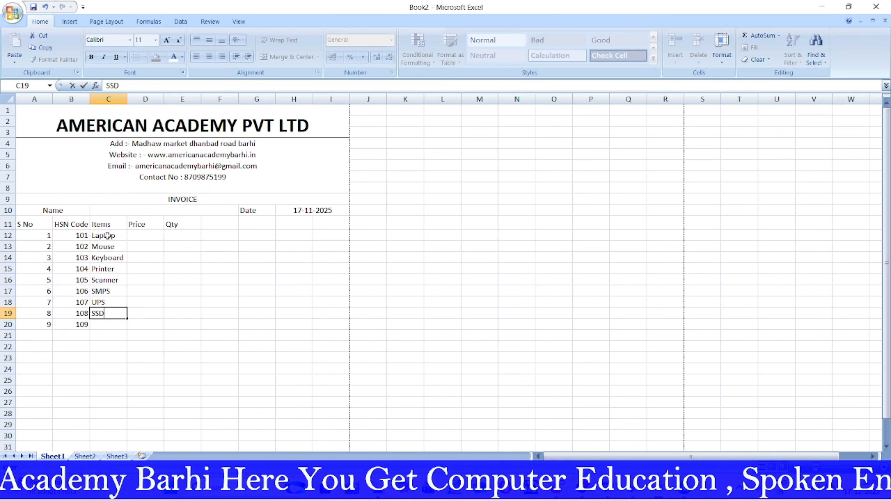
{"action": "key", "text": "Return"}
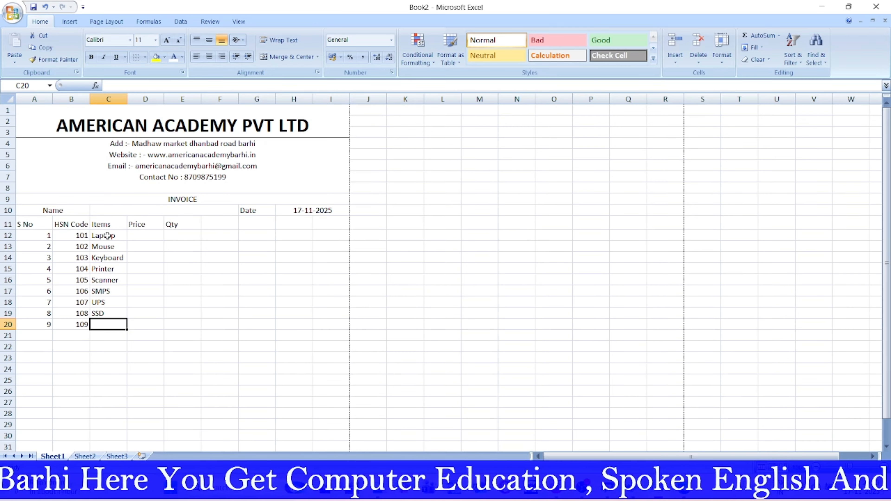
{"action": "type", "text": "S"}
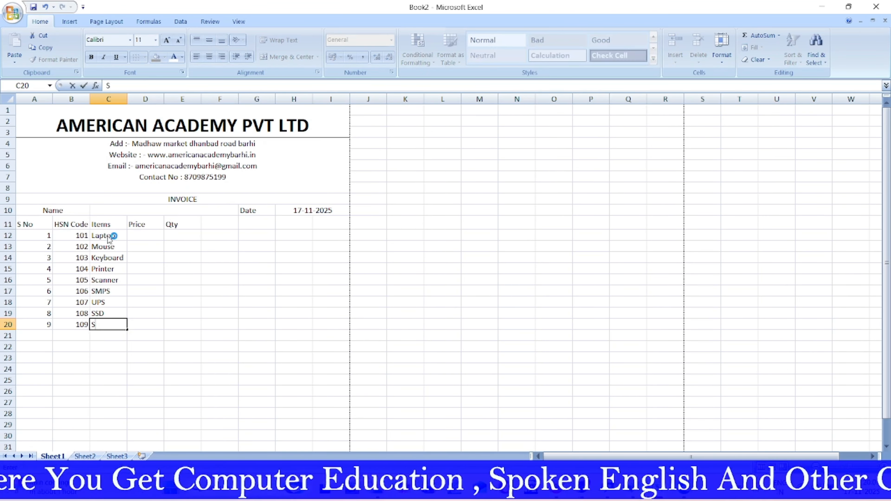
{"action": "type", "text": "peaker"}
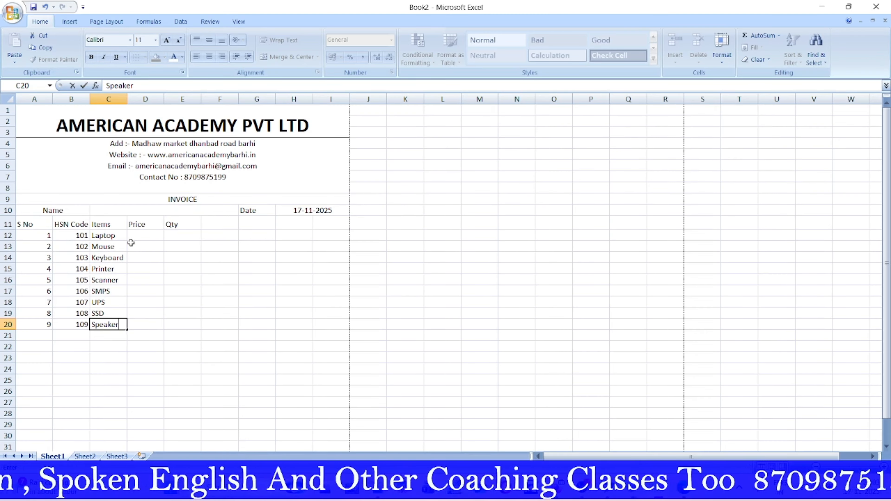
Step: Enter prices 35000, 550, 750 and 15500 in D12:D15 for Laptop through Printer
{"action": "left_click", "coordinate": [142, 235]}
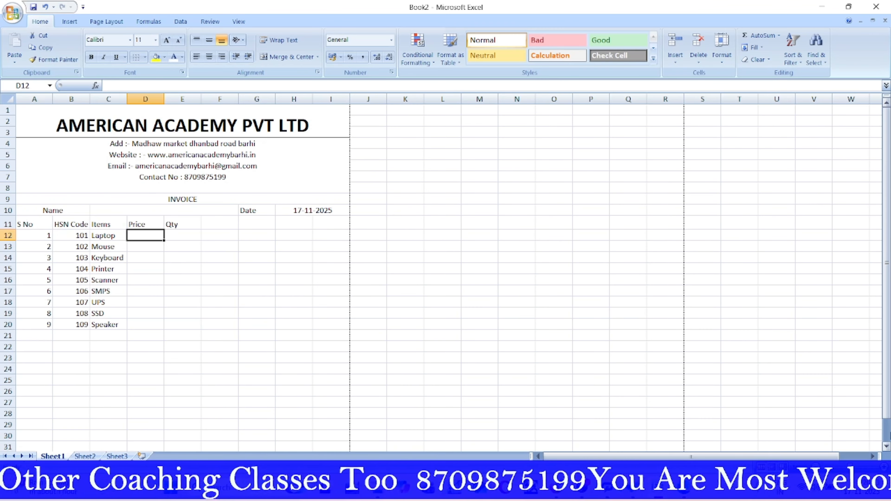
{"action": "type", "text": "35000"}
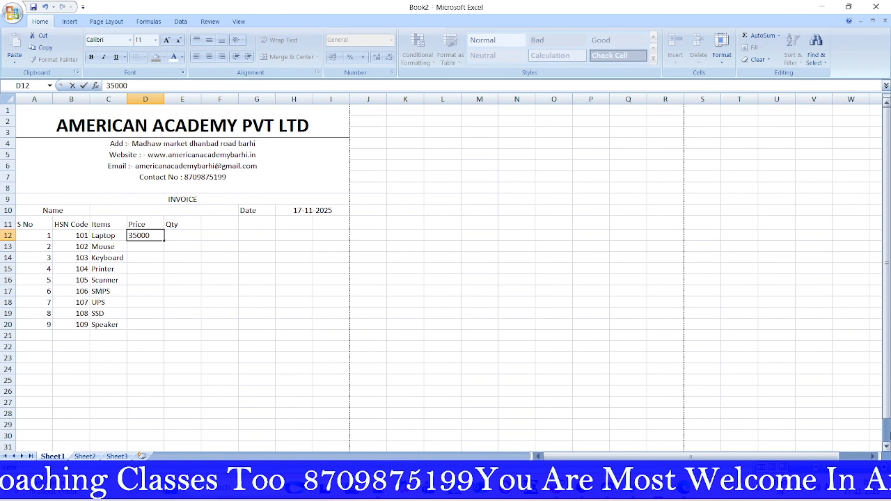
{"action": "key", "text": "Return"}
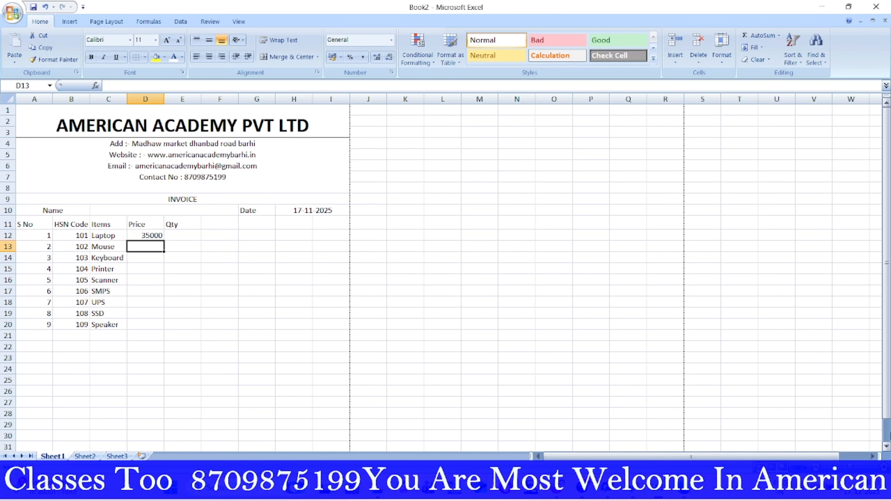
{"action": "type", "text": "550"}
{"action": "key", "text": "Return"}
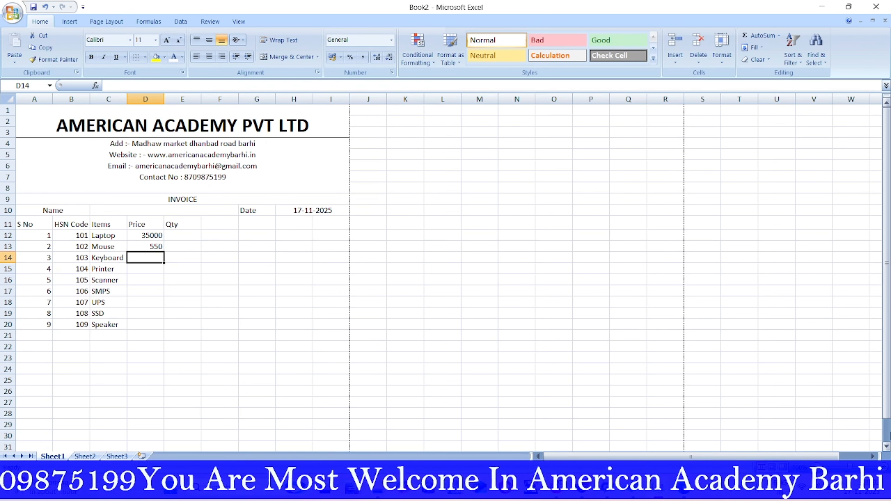
{"action": "type", "text": "750"}
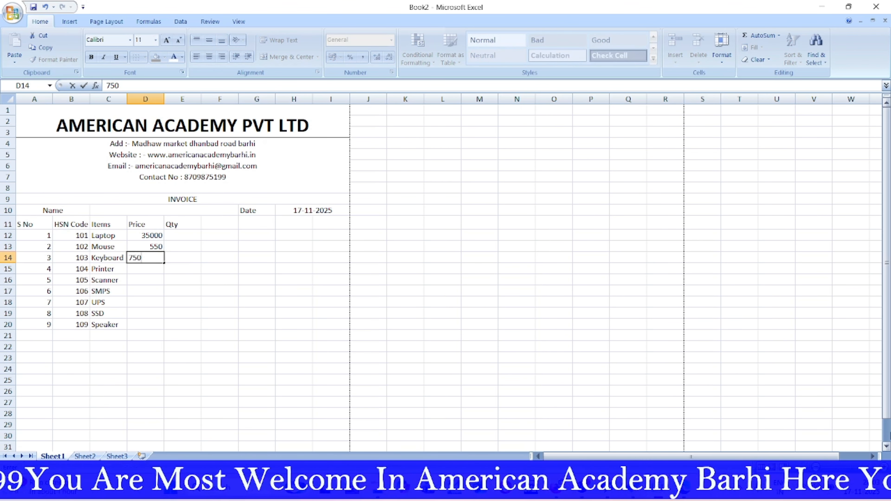
{"action": "key", "text": "Return"}
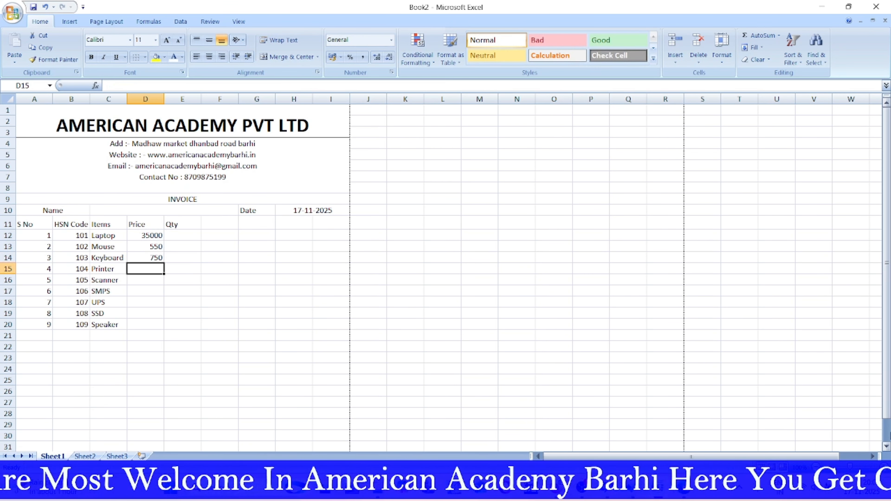
{"action": "type", "text": "15"}
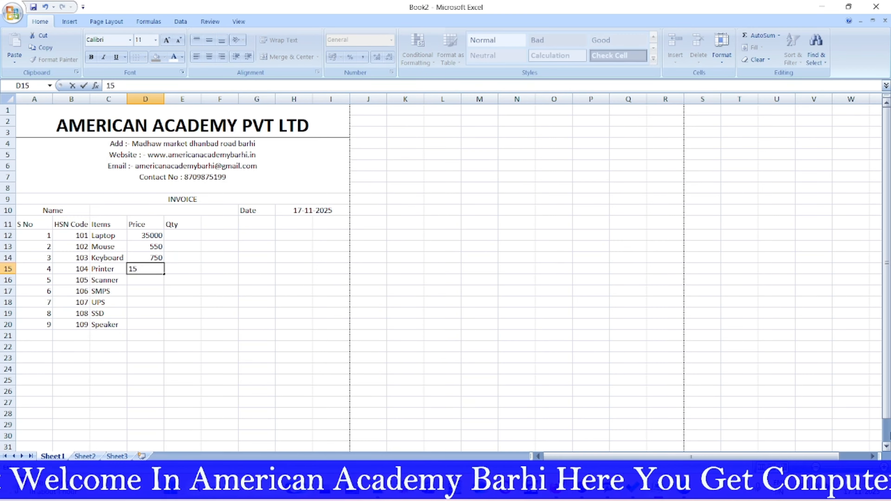
{"action": "type", "text": "500"}
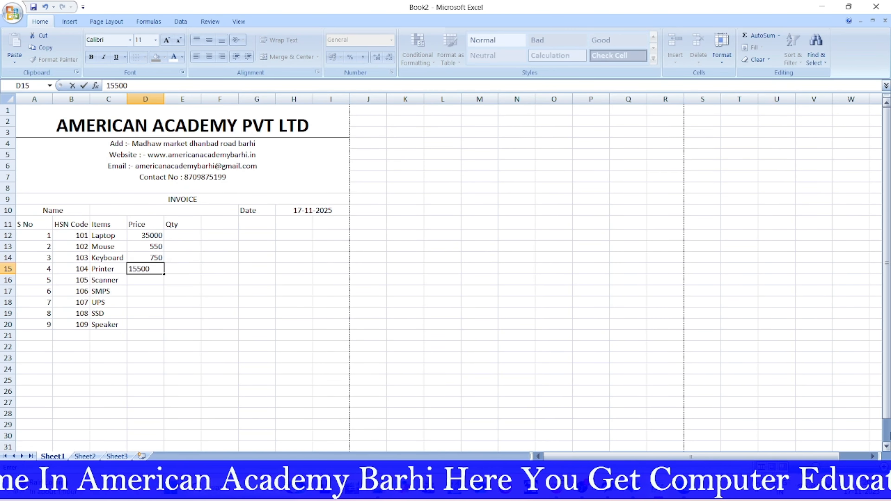
{"action": "key", "text": "Return"}
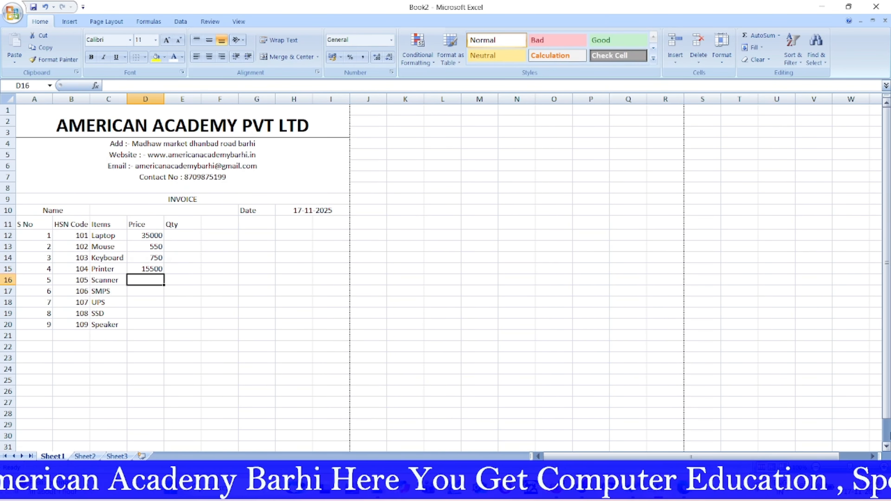
Step: Enter prices 12400, 650, 1750, 2650 and 900 in D16:D20
{"action": "type", "text": "1"}
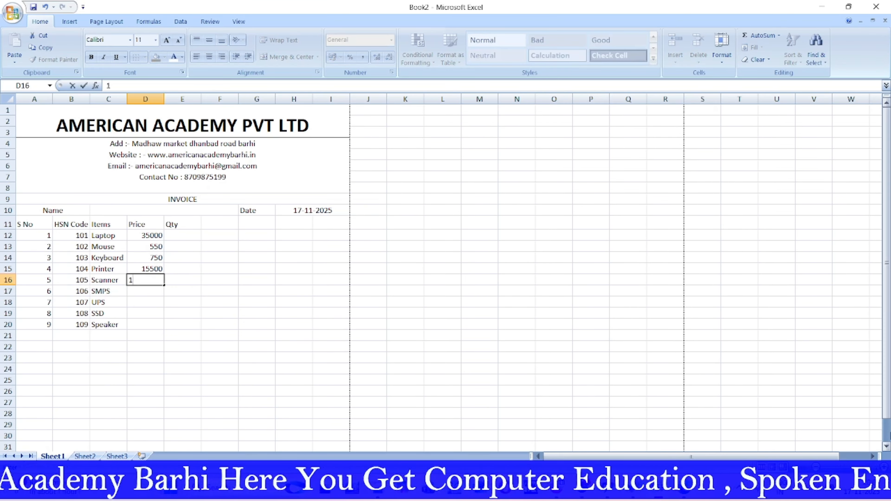
{"action": "type", "text": "2400"}
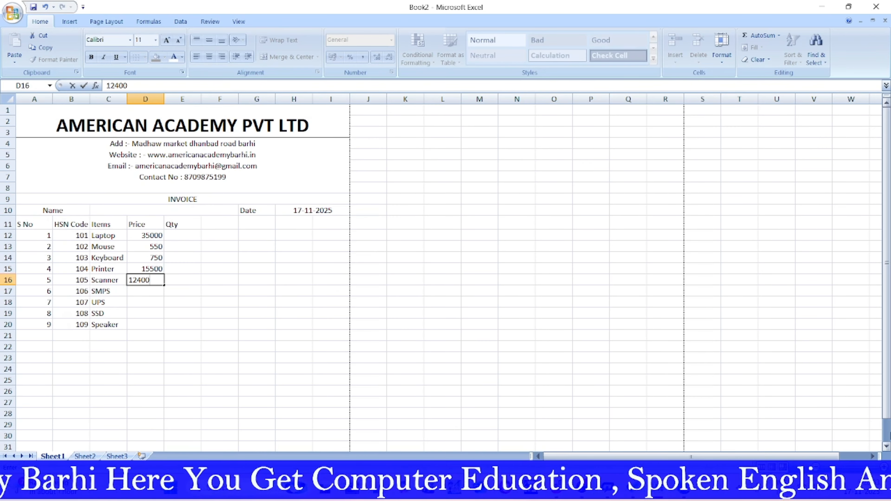
{"action": "key", "text": "Return"}
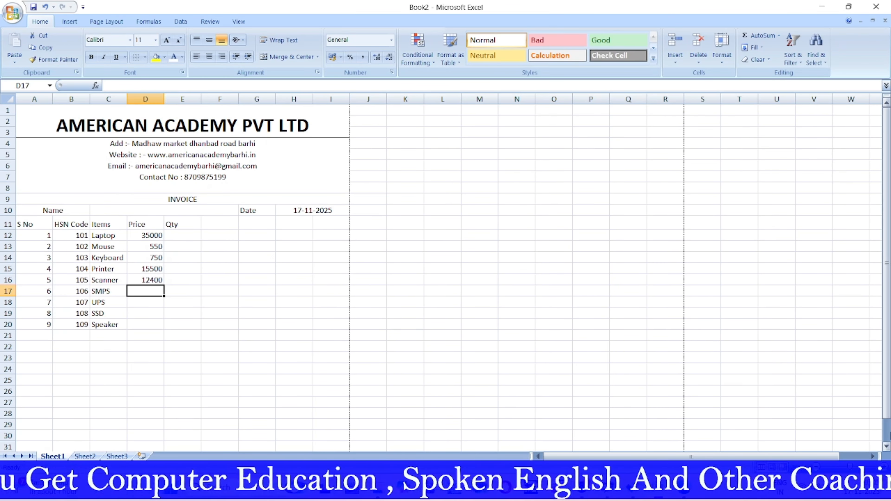
{"action": "type", "text": "650"}
{"action": "key", "text": "Return"}
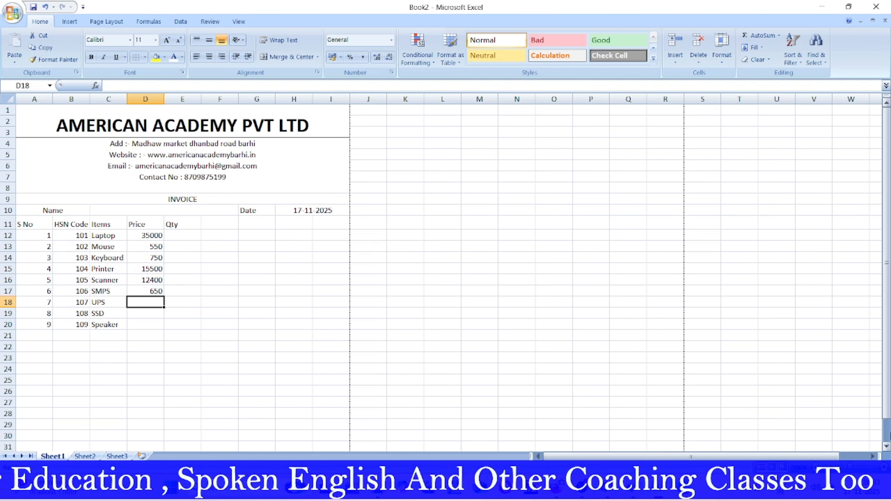
{"action": "type", "text": "17"}
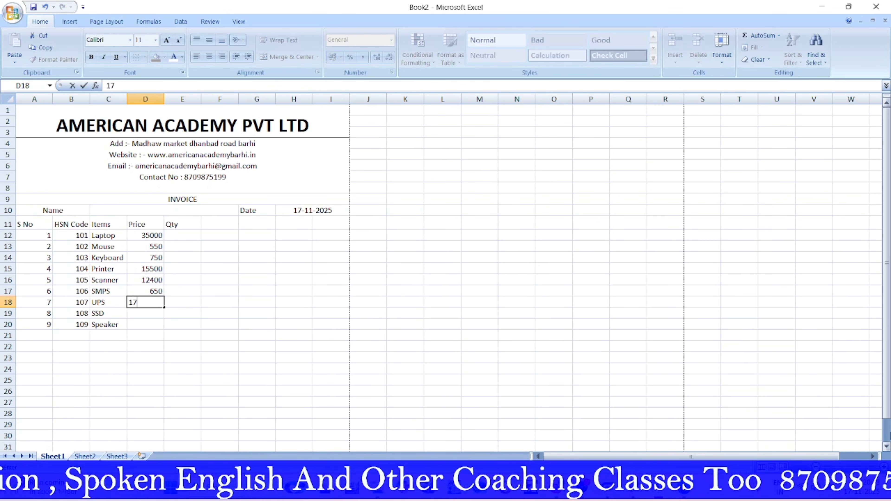
{"action": "type", "text": "50"}
{"action": "key", "text": "Return"}
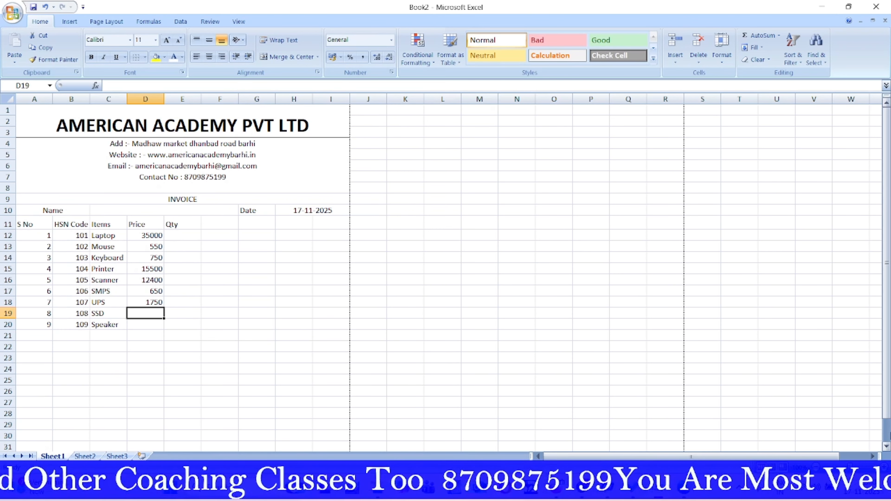
{"action": "type", "text": "26"}
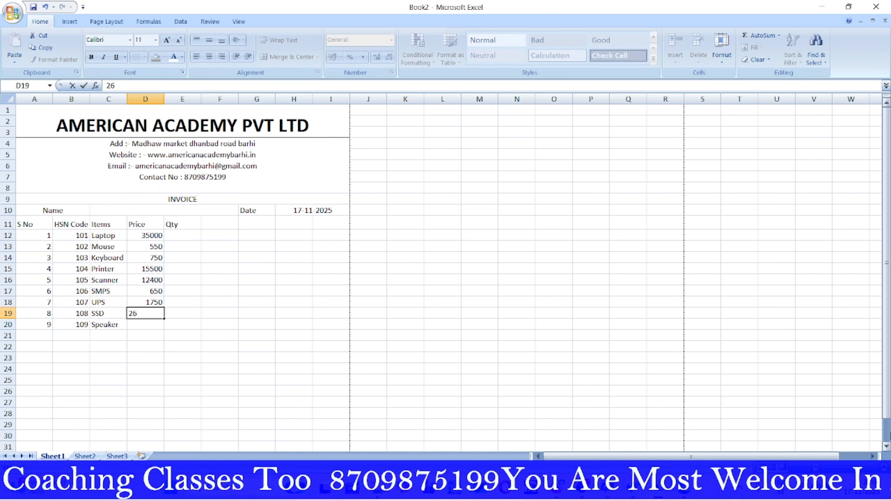
{"action": "type", "text": "50"}
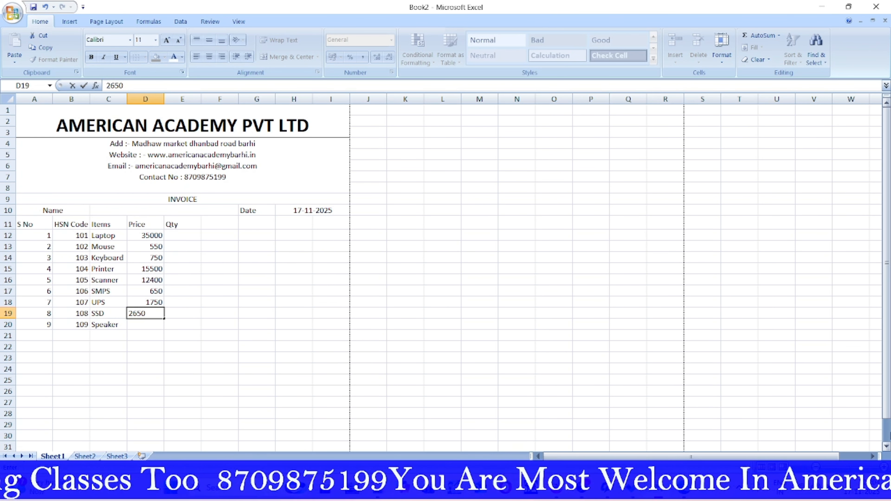
{"action": "key", "text": "Return"}
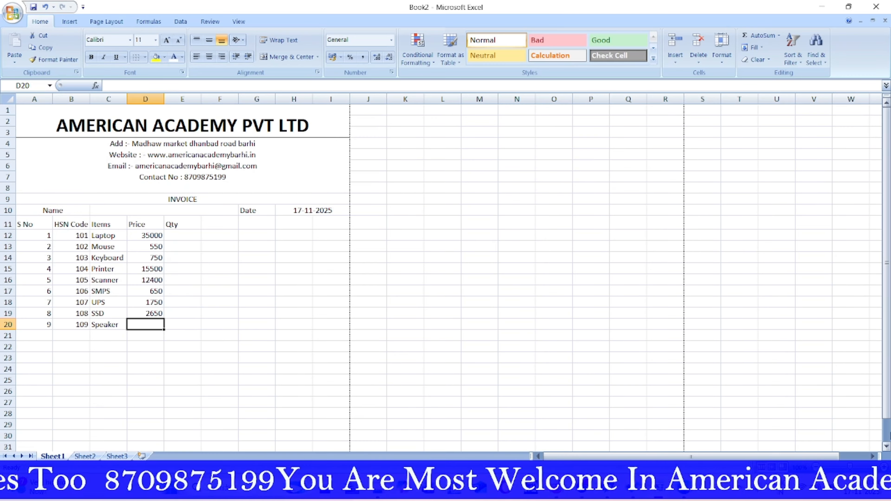
{"action": "type", "text": "900"}
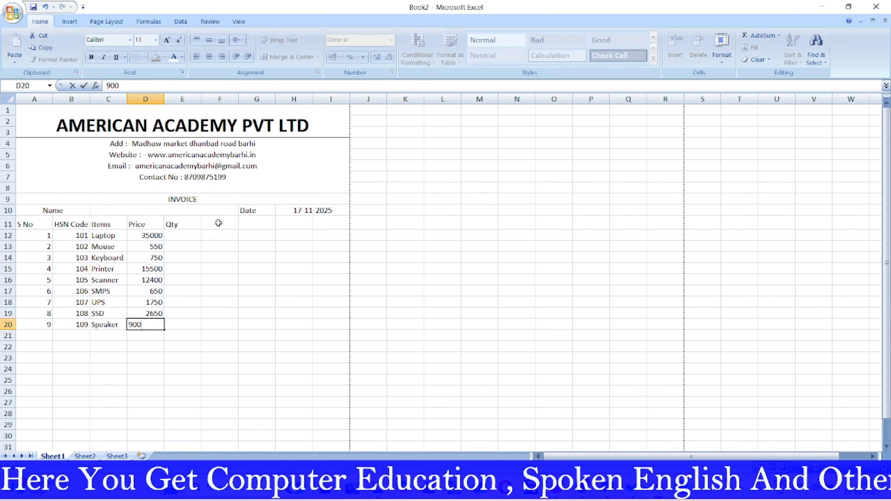
Step: Merge F11:H20 into one block and add the heading Amount in I11
{"action": "left_click_drag", "start_coordinate": [218, 223], "coordinate": [287, 322]}
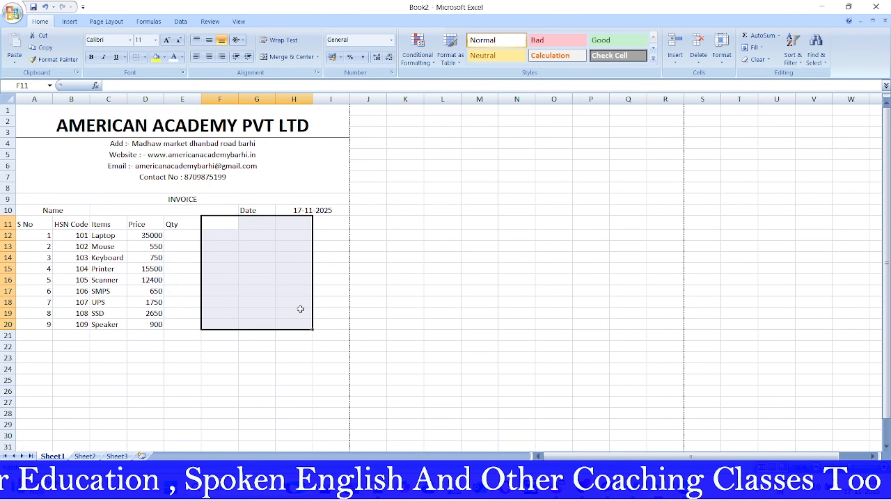
{"action": "left_click", "coordinate": [279, 57]}
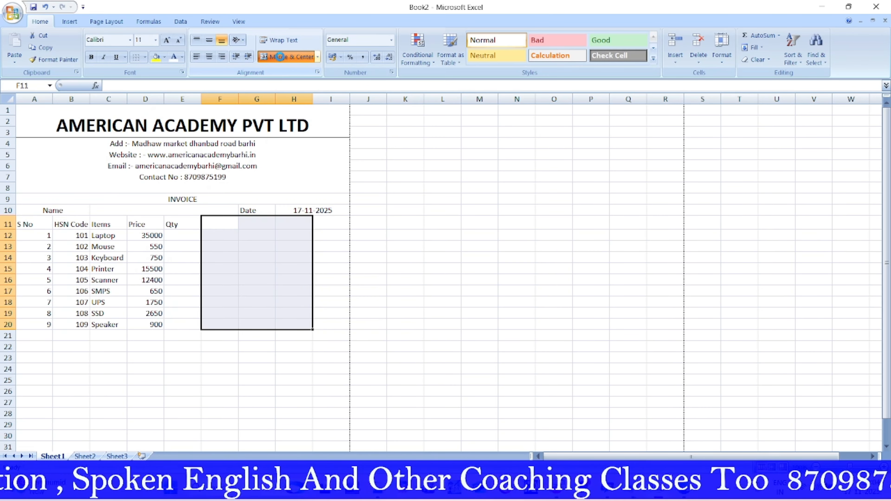
{"action": "left_click", "coordinate": [323, 226]}
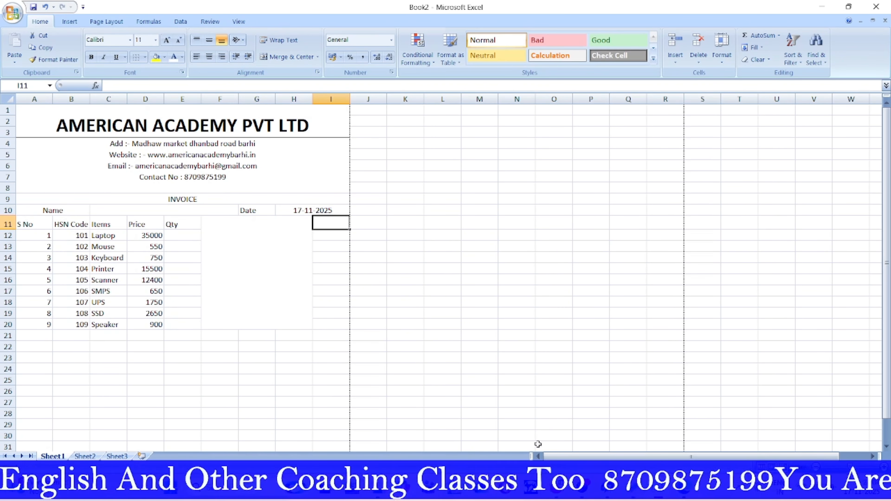
{"action": "type", "text": "A"}
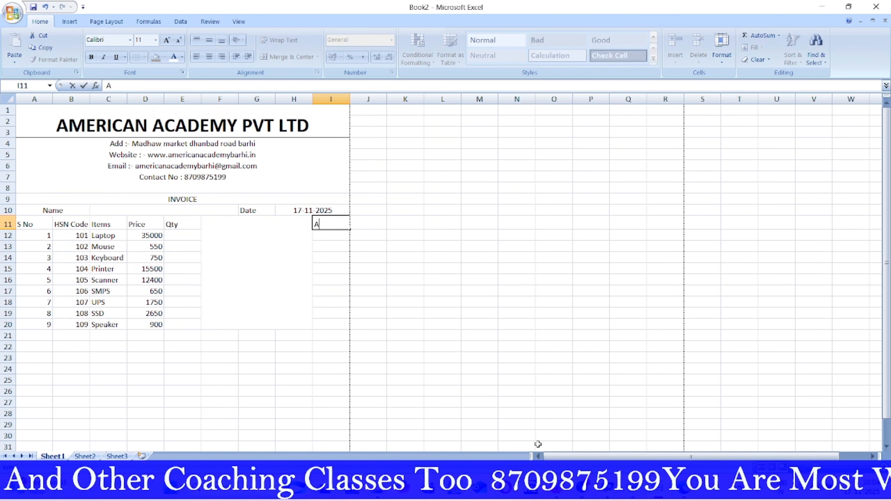
{"action": "type", "text": "mount"}
{"action": "left_click", "coordinate": [516, 358]}
{"action": "scroll", "coordinate": [252, 277], "scroll_direction": "down", "scroll_amount": 2}
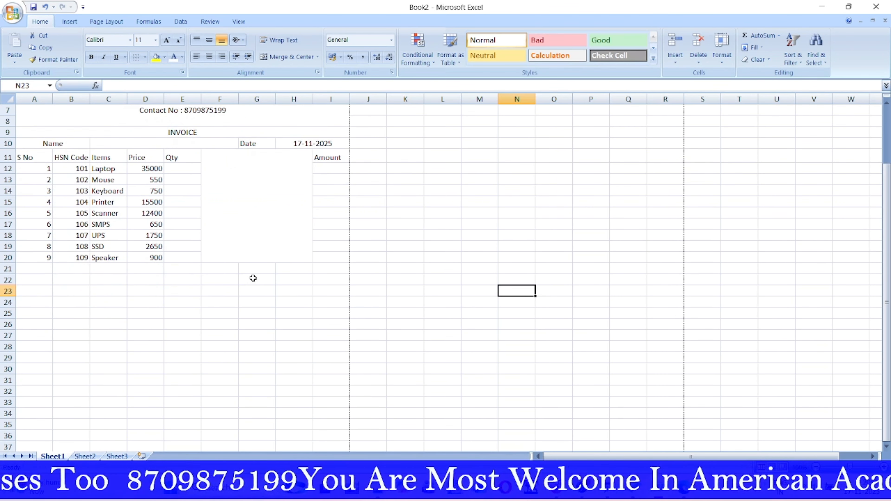
{"action": "left_click", "coordinate": [226, 271]}
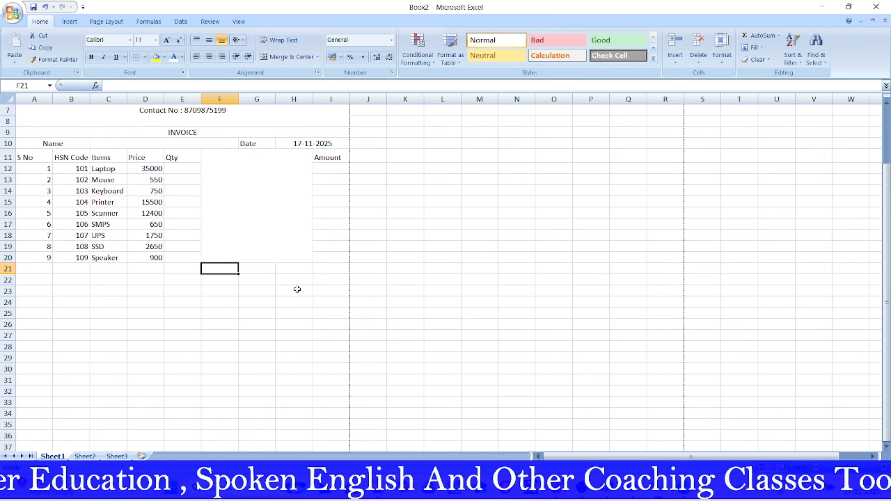
Step: Type Total, Discount 10%, Taxable amount, CGST 9%, SGST % and Grand Total down F21:F26
{"action": "type", "text": "To"}
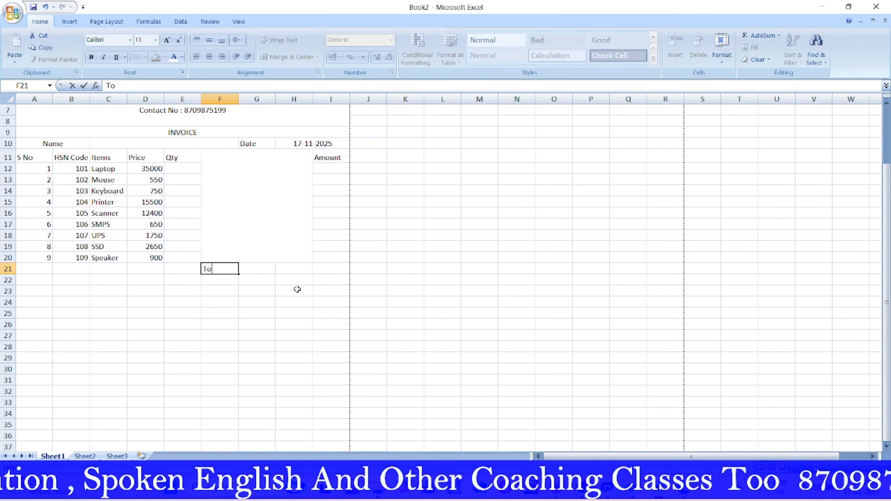
{"action": "type", "text": "tal"}
{"action": "key", "text": "Return"}
{"action": "type", "text": "Discount 10%"}
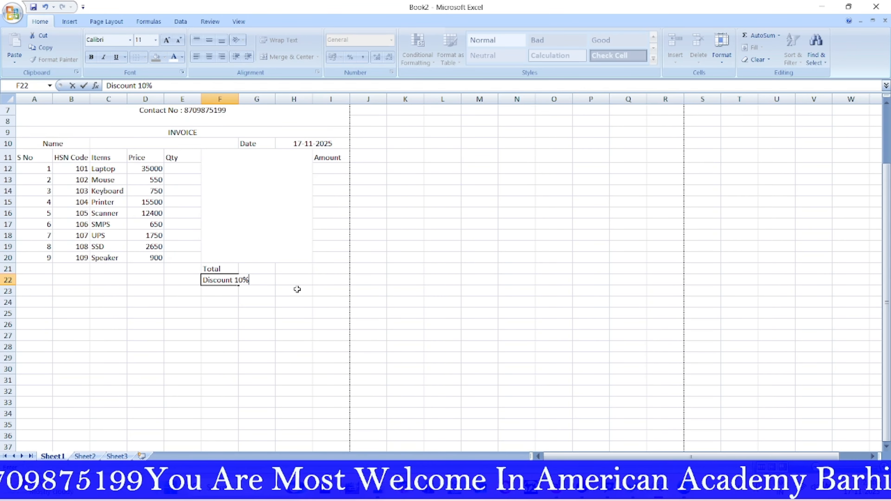
{"action": "key", "text": "Return"}
{"action": "type", "text": "T"}
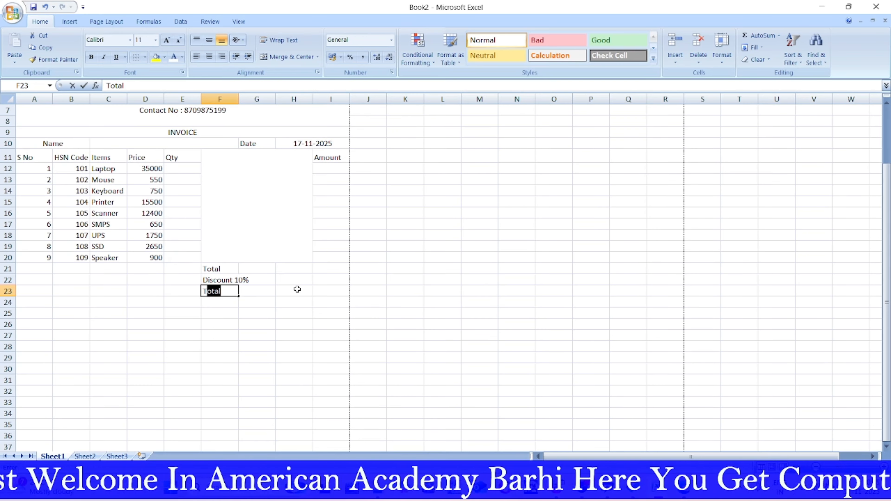
{"action": "type", "text": "axab"}
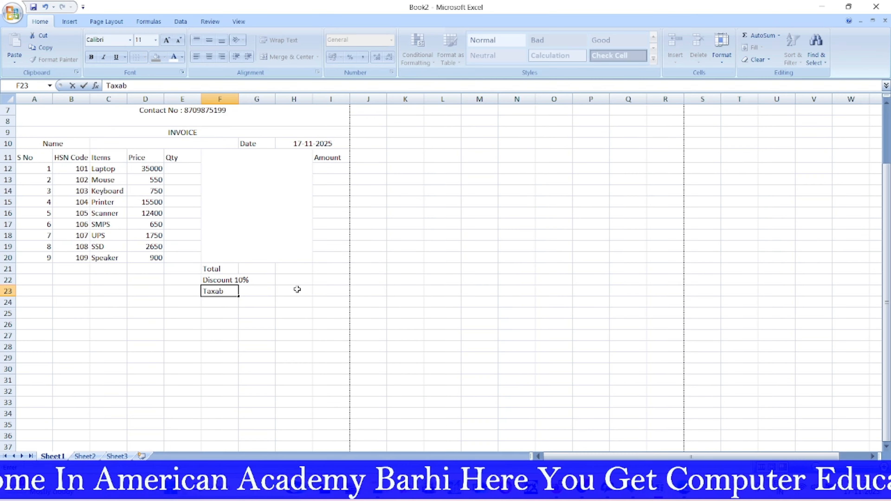
{"action": "type", "text": "le am"}
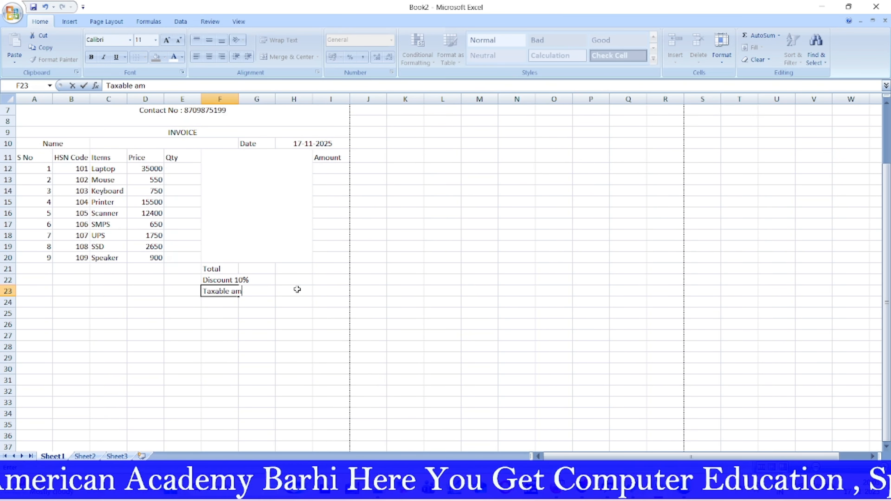
{"action": "type", "text": "ount"}
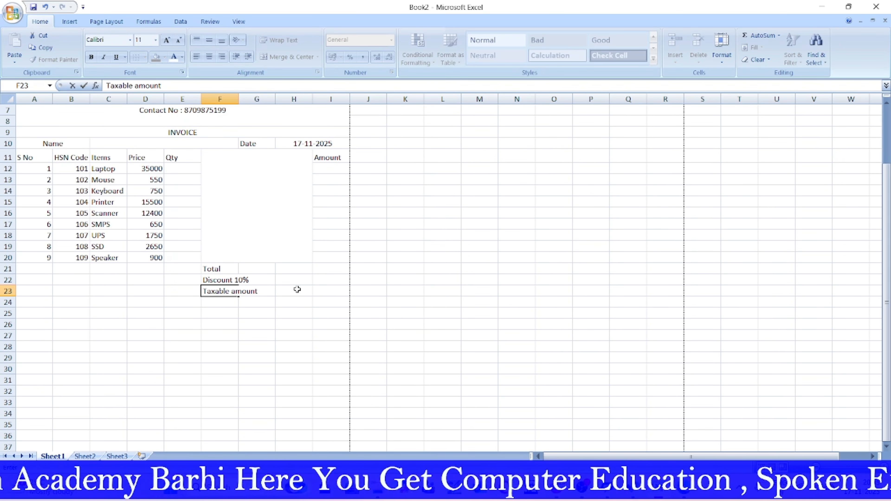
{"action": "key", "text": "Return"}
{"action": "type", "text": "CGS"}
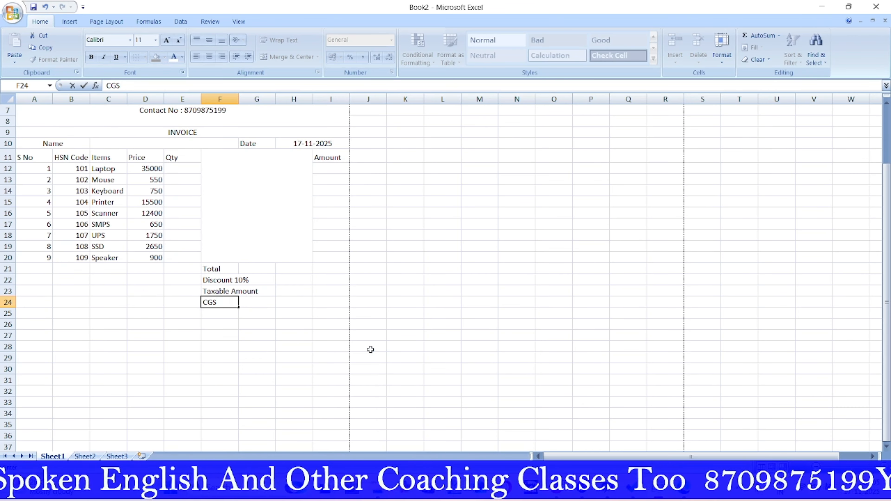
{"action": "type", "text": "T 9"}
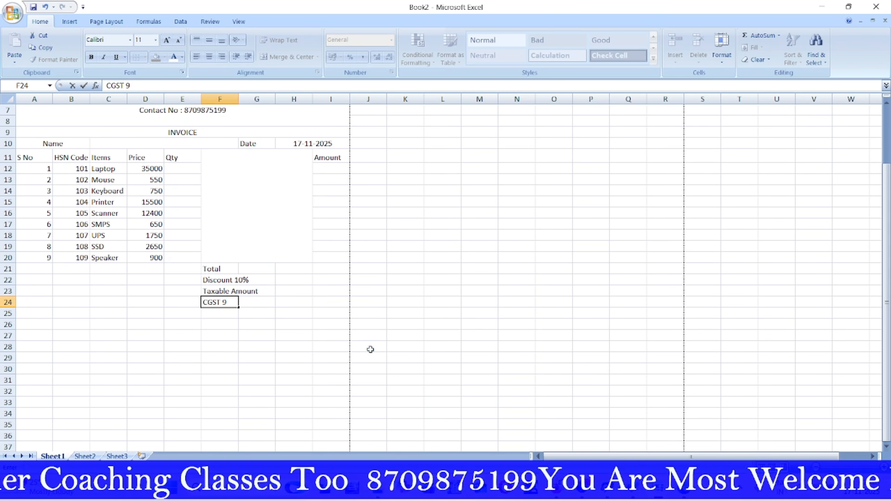
{"action": "type", "text": "%"}
{"action": "key", "text": "Return"}
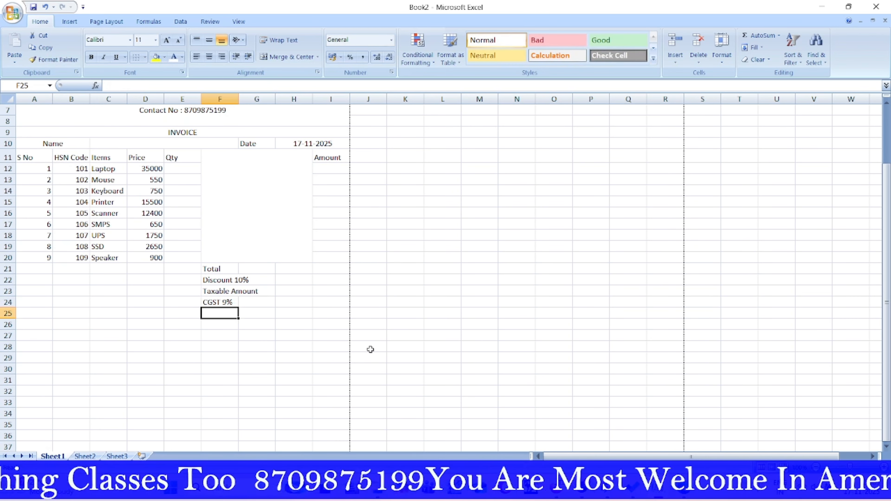
{"action": "type", "text": "SGST"}
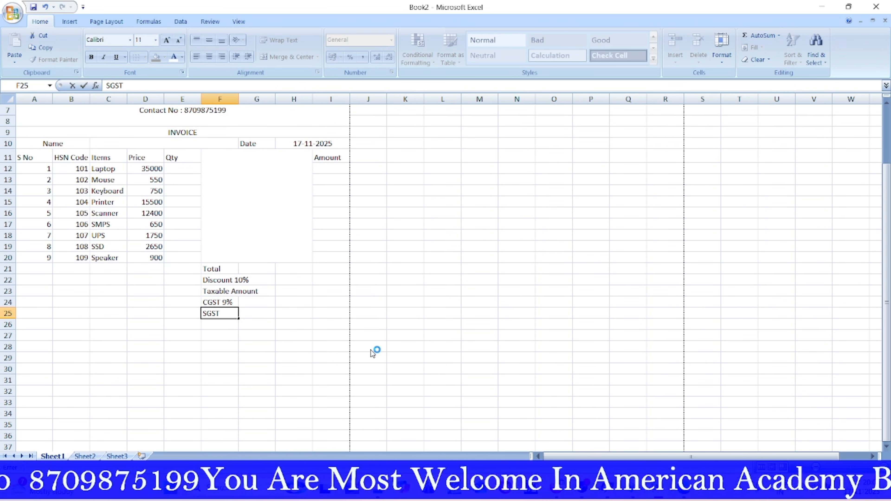
{"action": "type", "text": " %"}
{"action": "key", "text": "Return"}
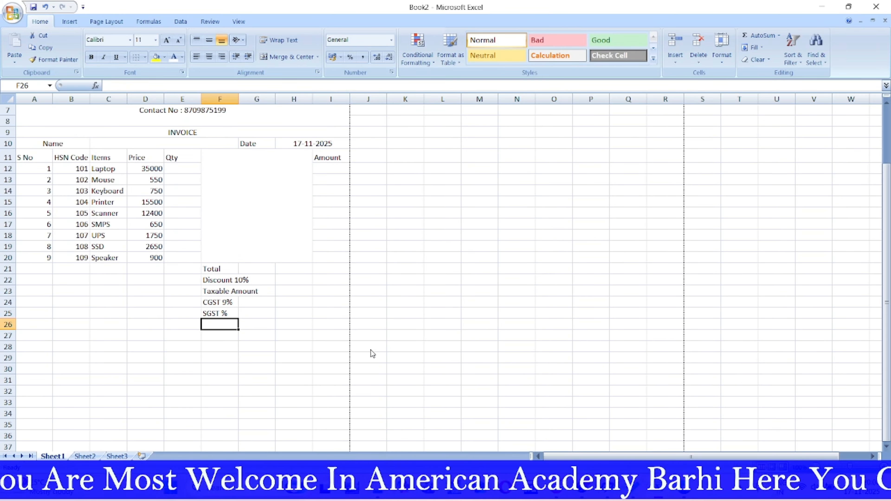
{"action": "type", "text": "Gra"}
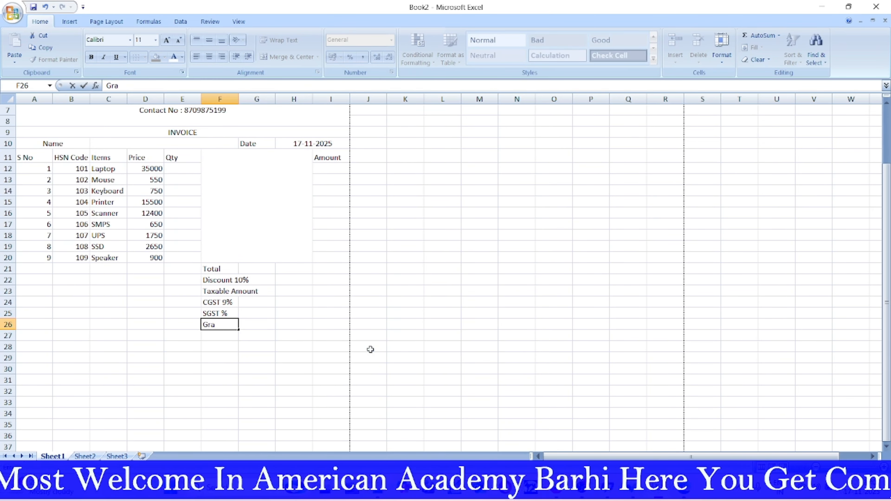
{"action": "type", "text": "nd T"}
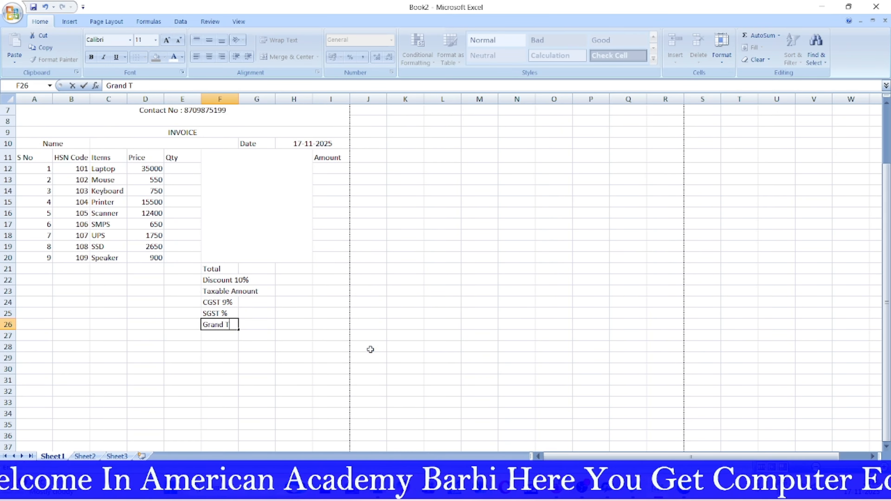
{"action": "type", "text": "otal"}
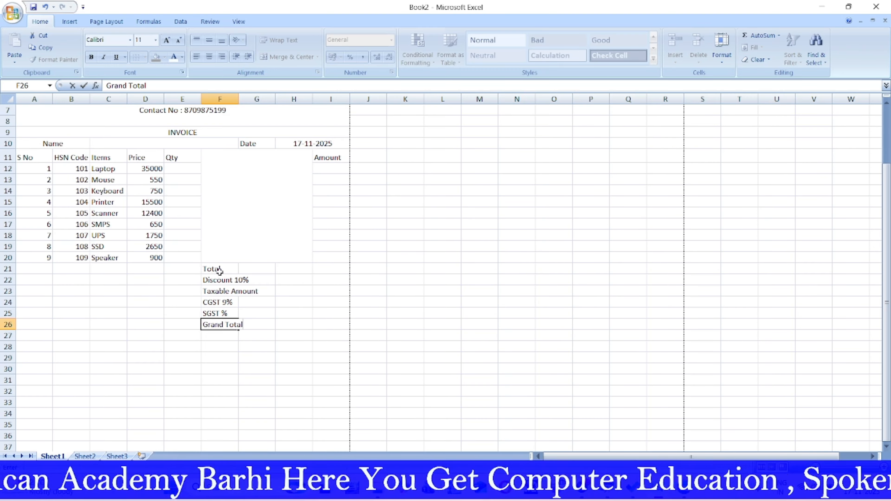
Step: Merge each summary-label row 21–26 across columns F to H
{"action": "left_click_drag", "start_coordinate": [218, 270], "coordinate": [292, 330]}
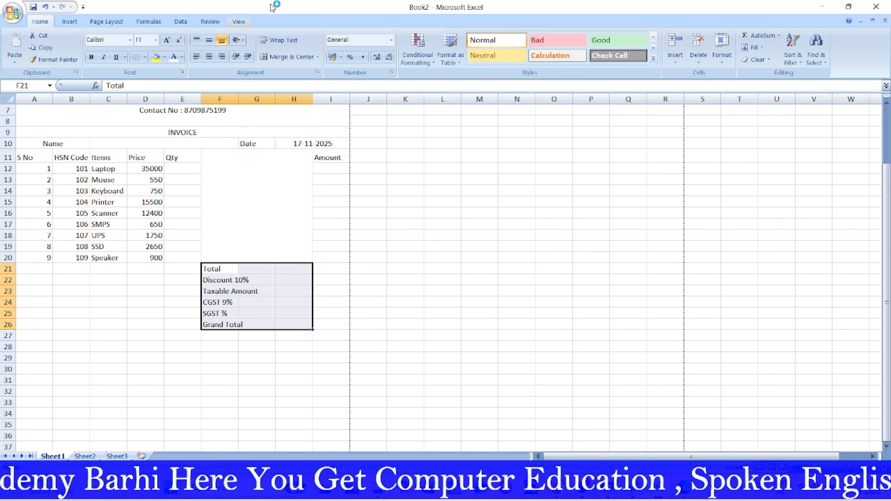
{"action": "left_click", "coordinate": [317, 57]}
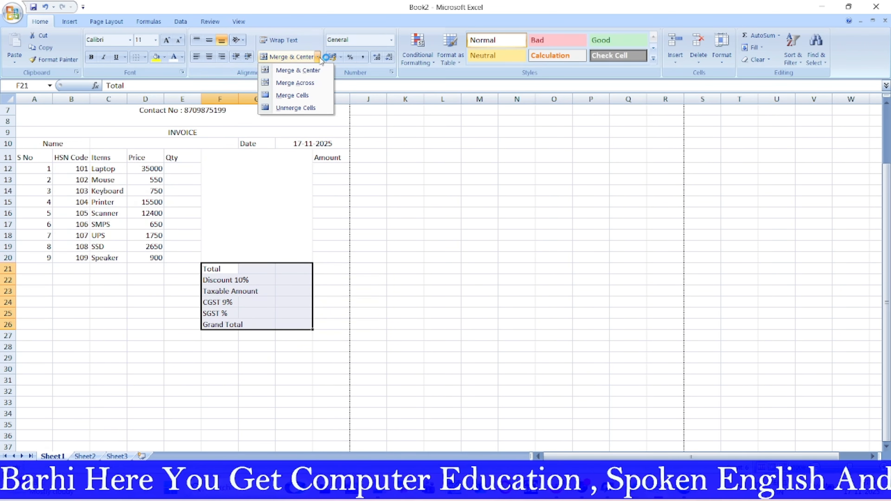
{"action": "left_click", "coordinate": [308, 84]}
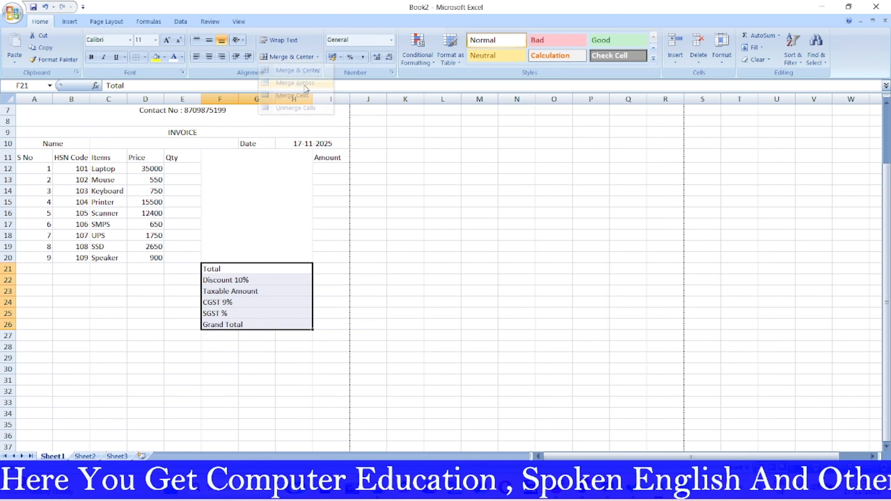
{"action": "left_click", "coordinate": [441, 320]}
Step: Merge A21:E26 into one block aligned top and left
{"action": "left_click_drag", "start_coordinate": [33, 268], "coordinate": [172, 322]}
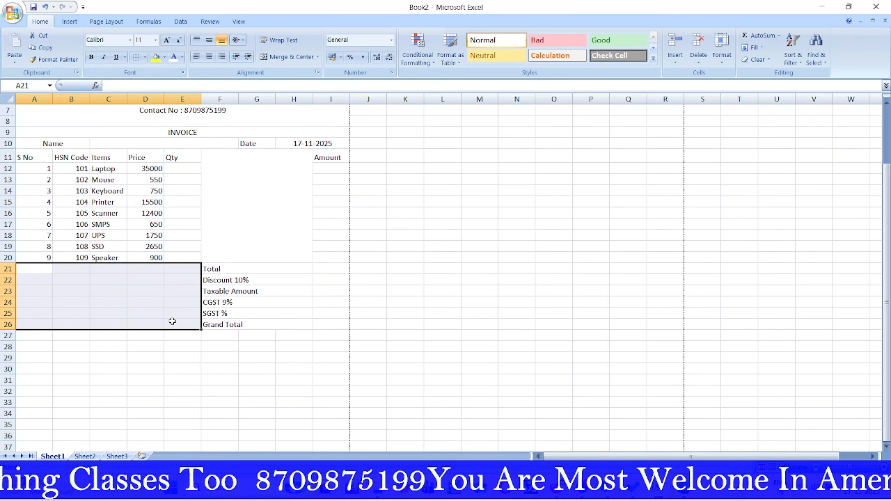
{"action": "left_click", "coordinate": [293, 56]}
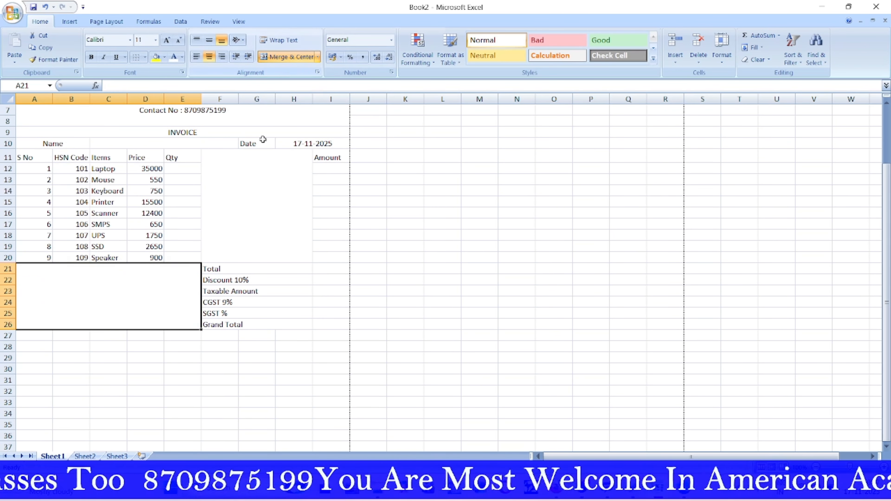
{"action": "double_click", "coordinate": [38, 274]}
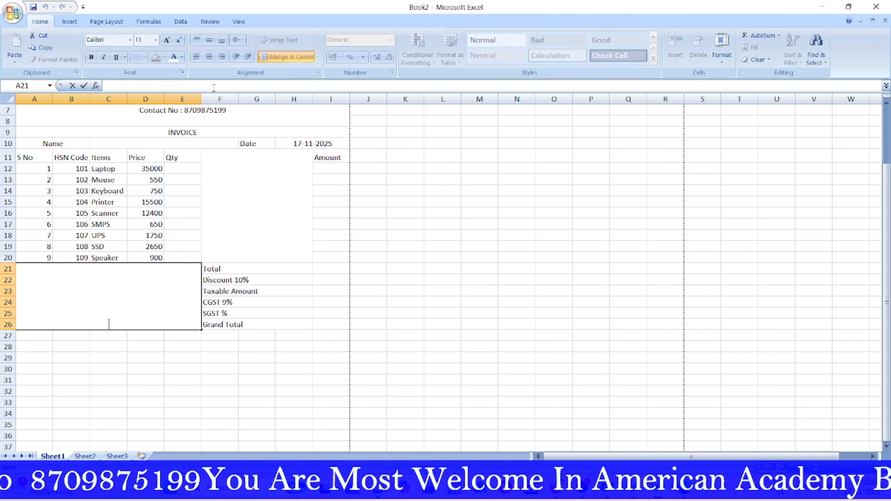
{"action": "left_click", "coordinate": [367, 329]}
{"action": "left_click", "coordinate": [189, 294]}
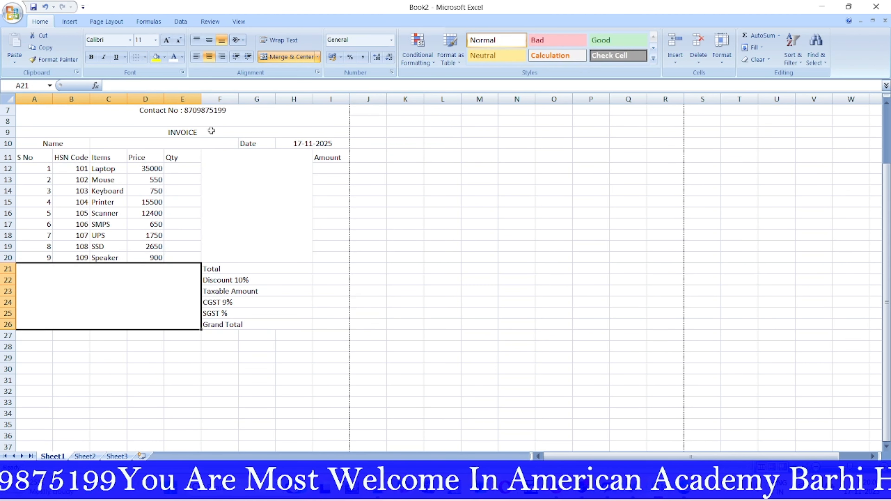
{"action": "left_click", "coordinate": [198, 40]}
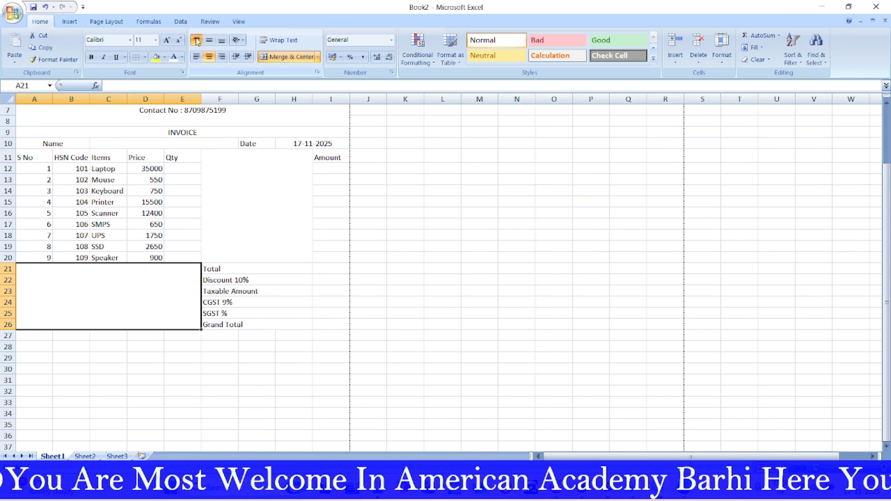
{"action": "left_click", "coordinate": [196, 57]}
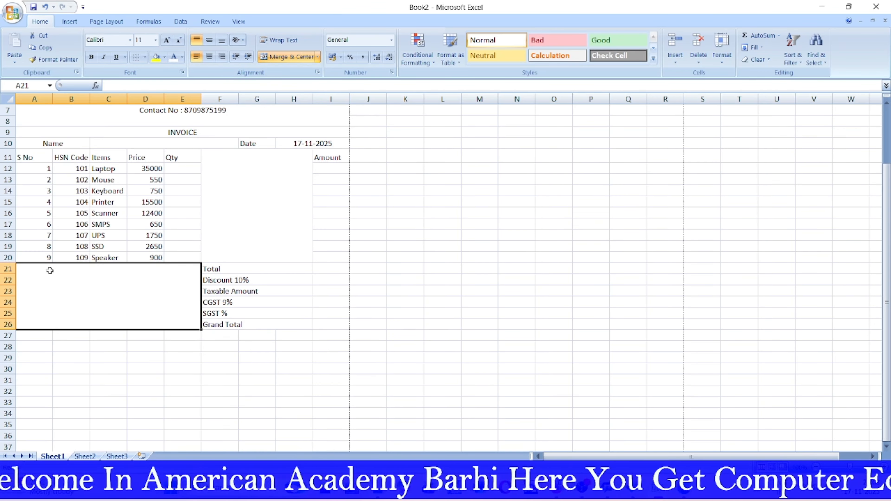
Step: Enter Bank Name, Branch Name and Account Type as separate lines in merged cell A21
{"action": "type", "text": "Bank"}
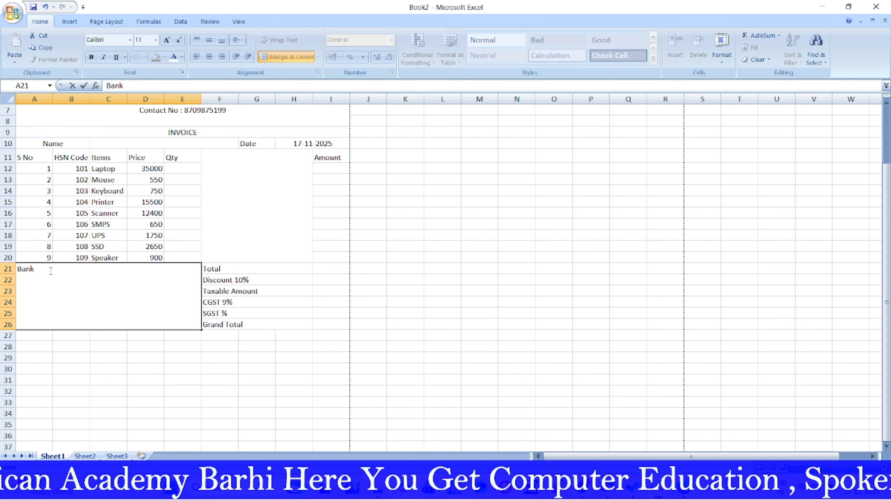
{"action": "type", "text": " Name"}
{"action": "key", "text": "Return"}
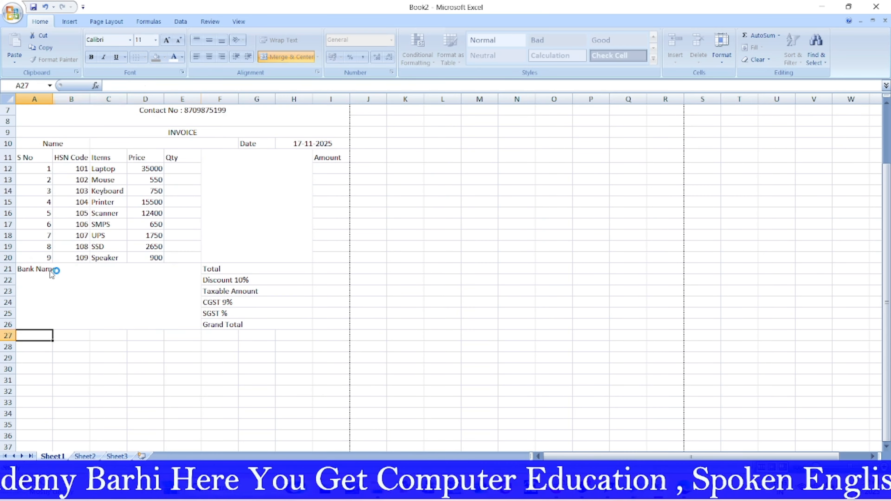
{"action": "double_click", "coordinate": [49, 270]}
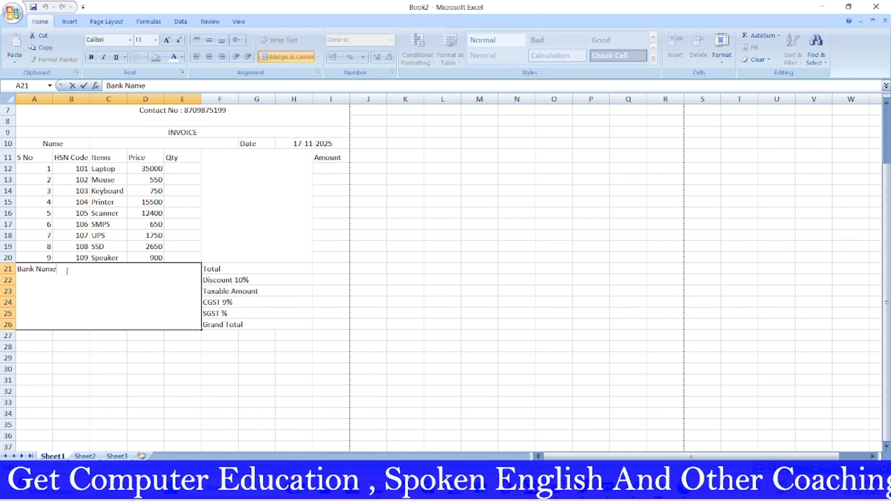
{"action": "type", "text": "B"}
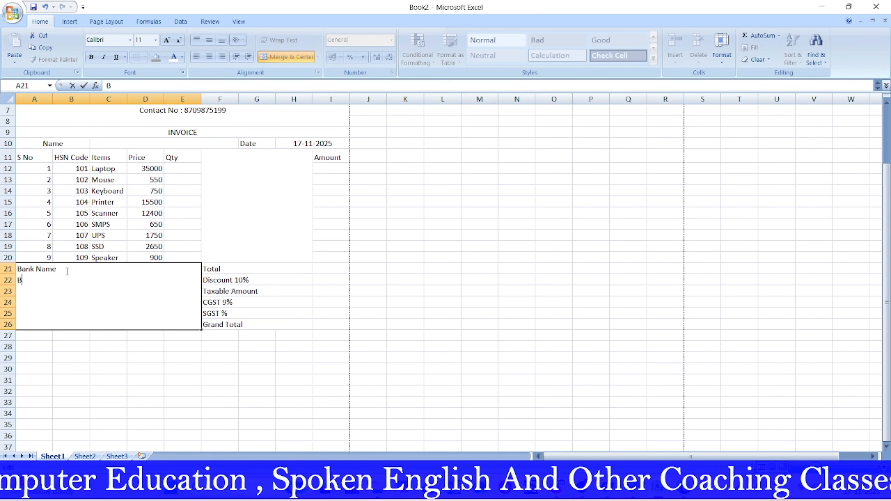
{"action": "type", "text": "ranch "}
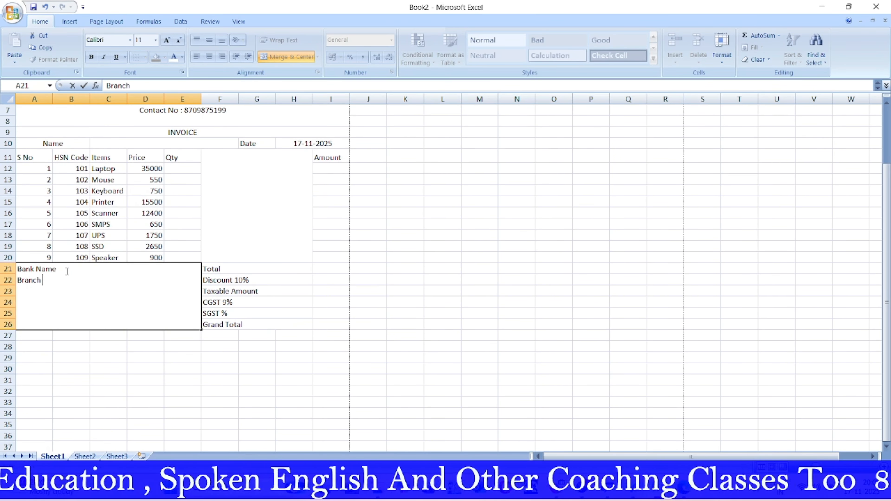
{"action": "type", "text": "Name"}
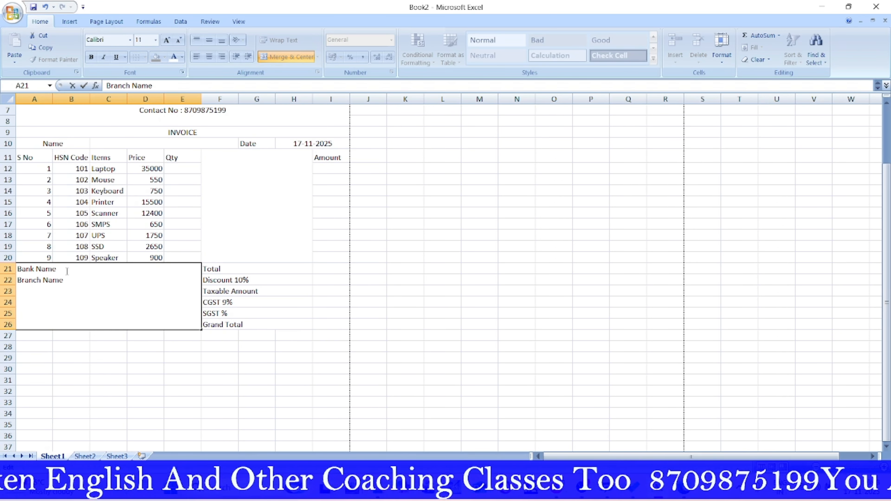
{"action": "key", "text": "alt+Return"}
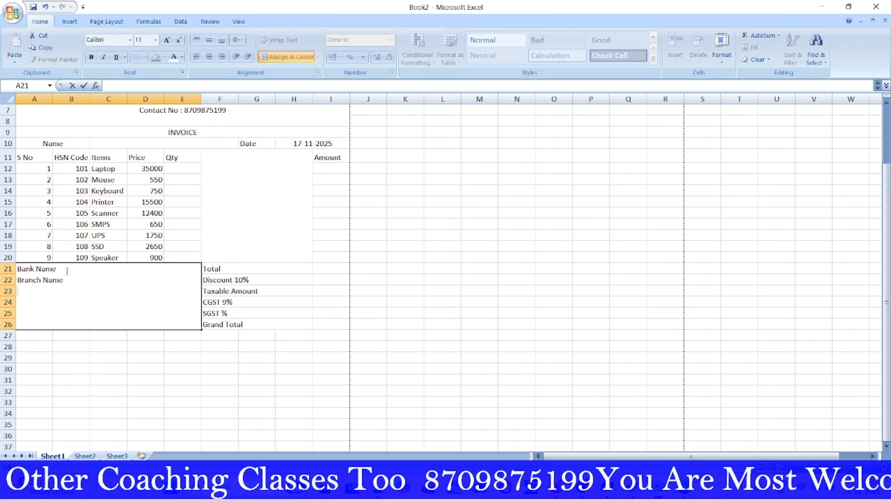
{"action": "type", "text": "Acc"}
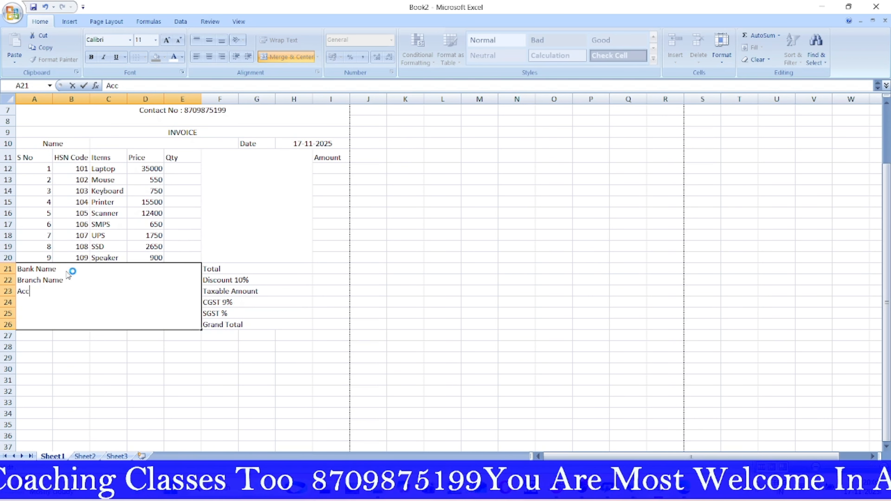
{"action": "type", "text": "ount"}
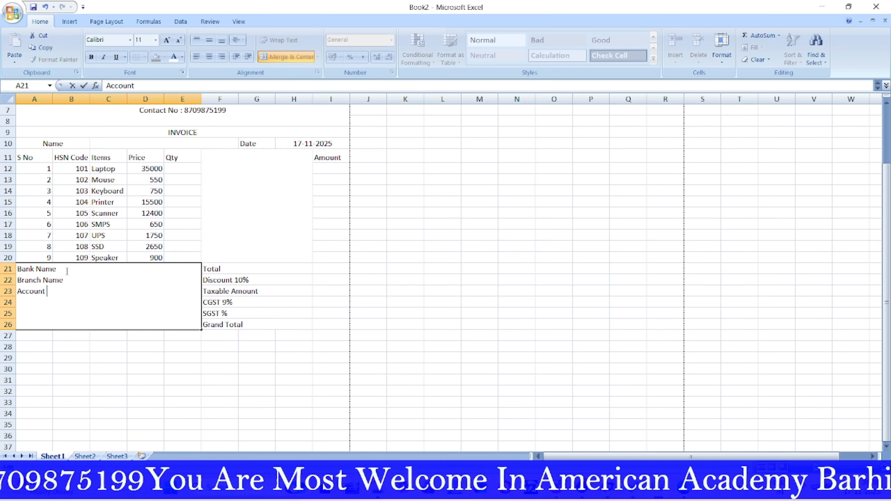
{"action": "type", "text": "Typ"}
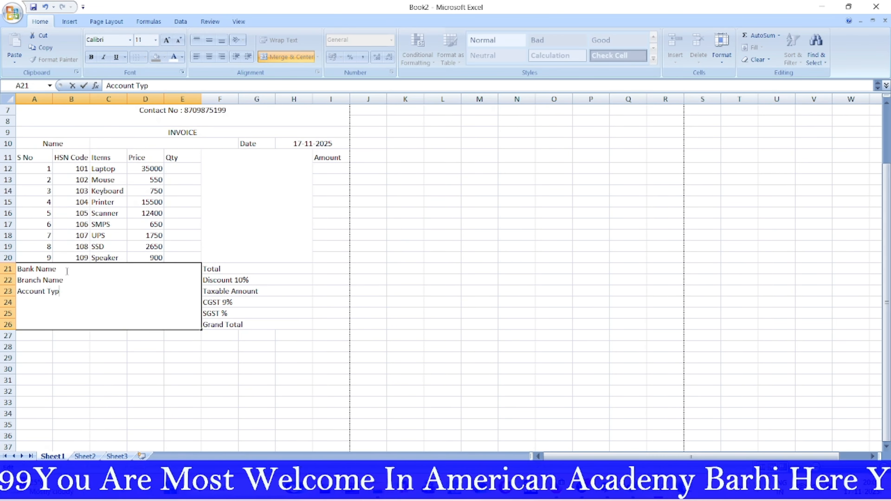
{"action": "type", "text": "e"}
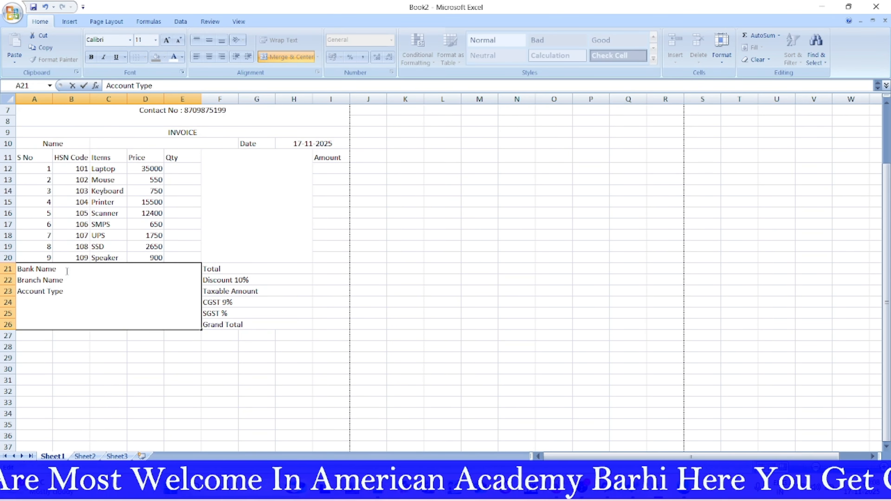
{"action": "key", "text": "alt+Return"}
Step: Add the Account No and Contact No lines to the bank details cell
{"action": "type", "text": "A"}
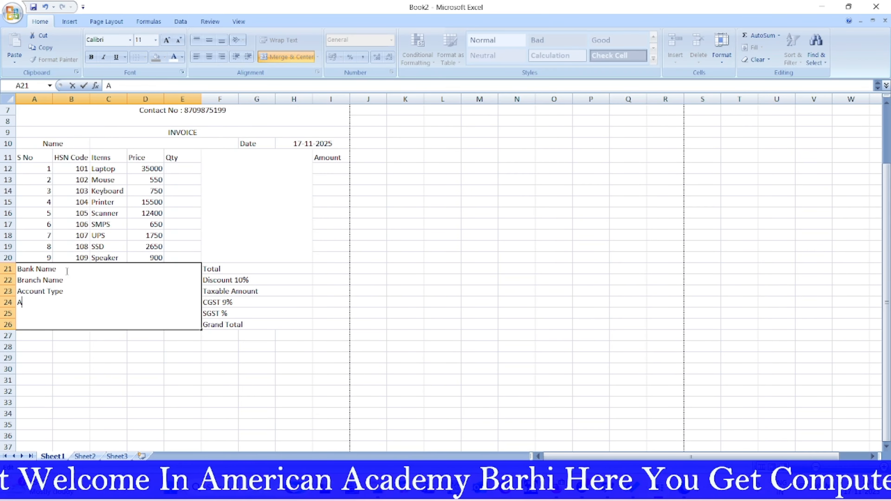
{"action": "type", "text": "ccoun"}
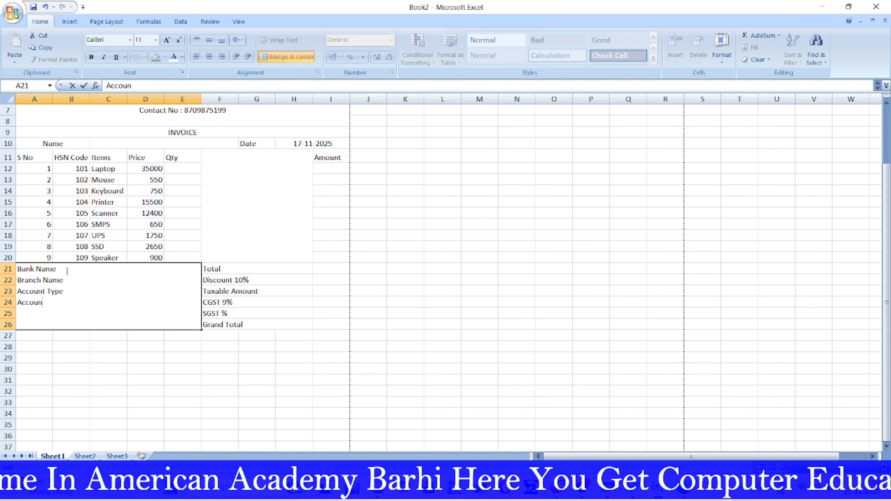
{"action": "type", "text": "t n"}
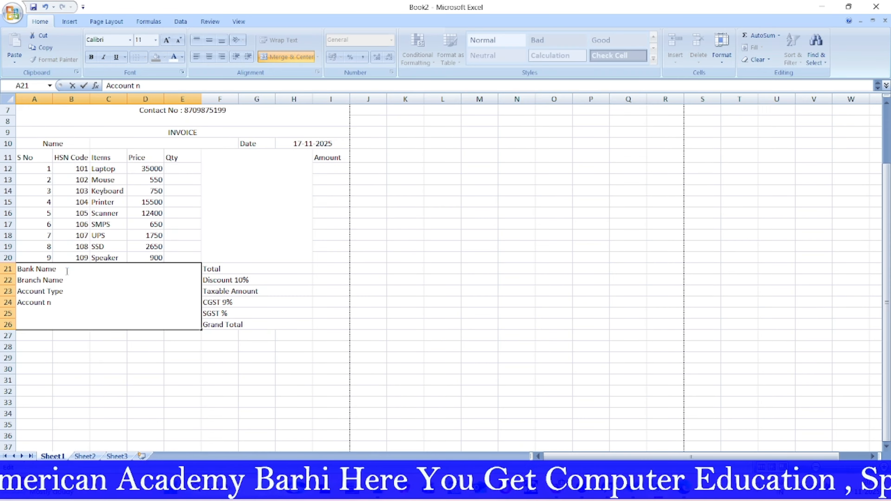
{"action": "type", "text": "o"}
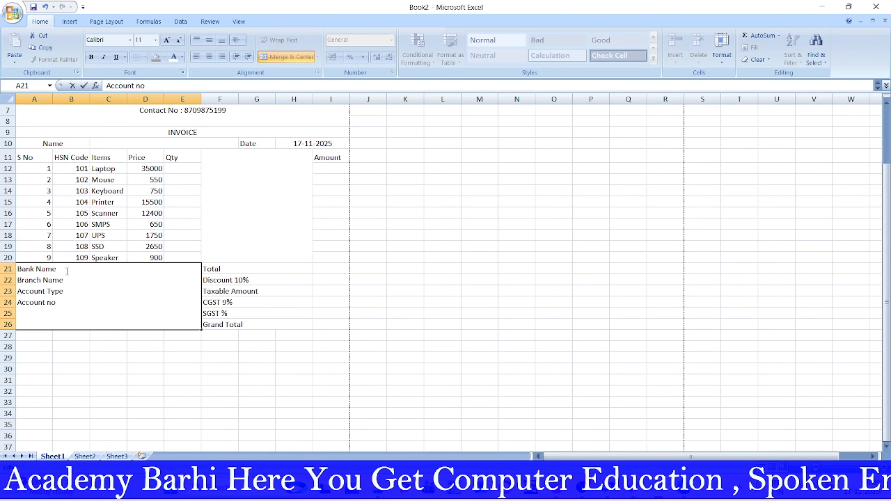
{"action": "key", "text": "BackSpace"}
{"action": "key", "text": "BackSpace"}
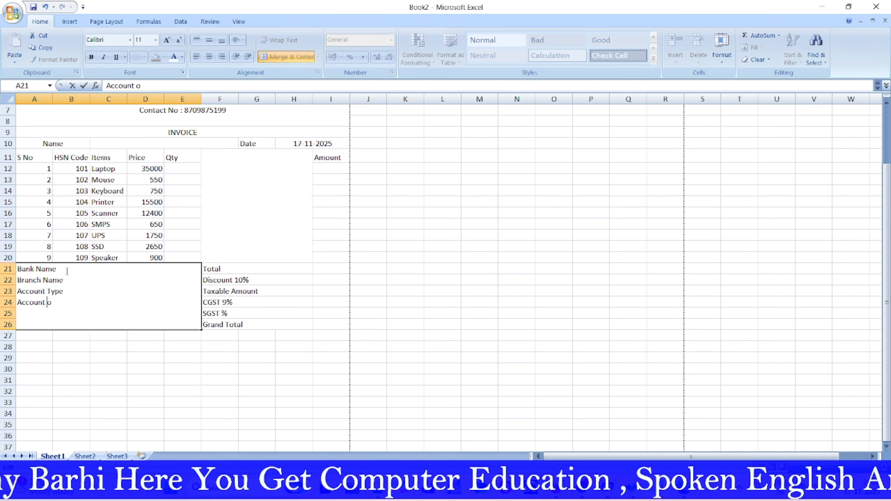
{"action": "type", "text": "No"}
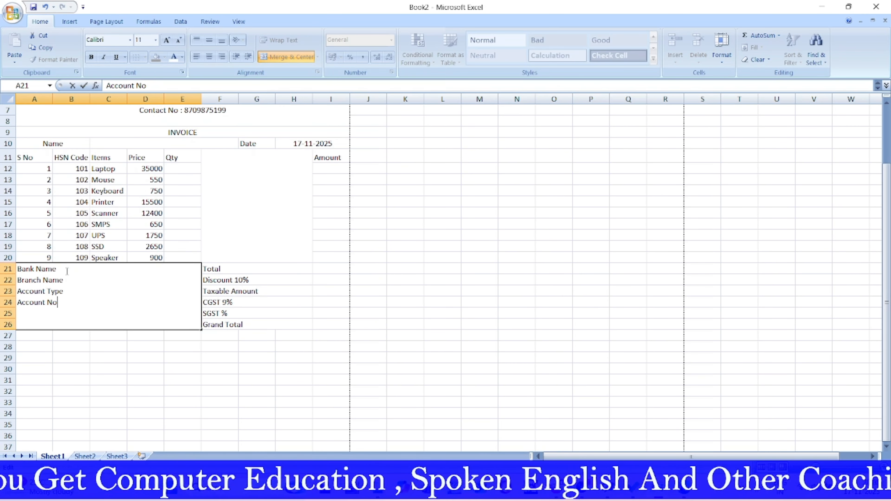
{"action": "key", "text": "alt+Return"}
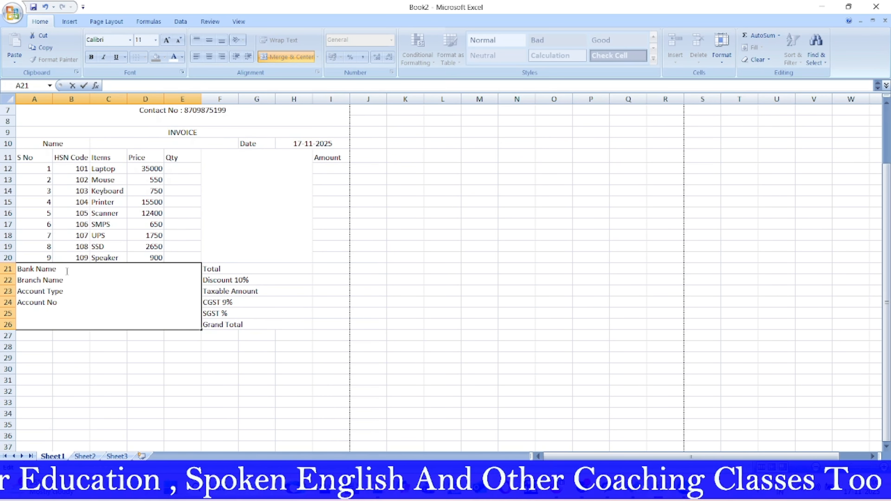
{"action": "type", "text": "Cont"}
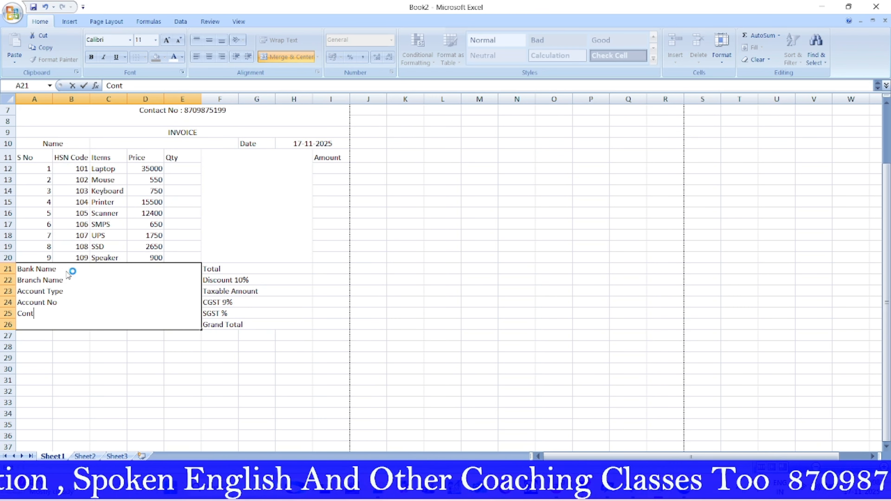
{"action": "type", "text": "act No"}
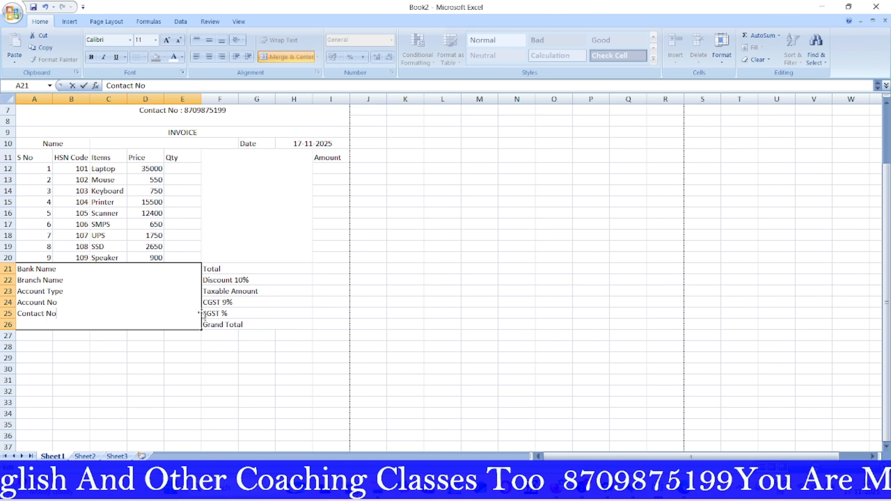
Step: Confirm the bank details and merge A27:I28 into one footer cell
{"action": "left_click", "coordinate": [637, 302]}
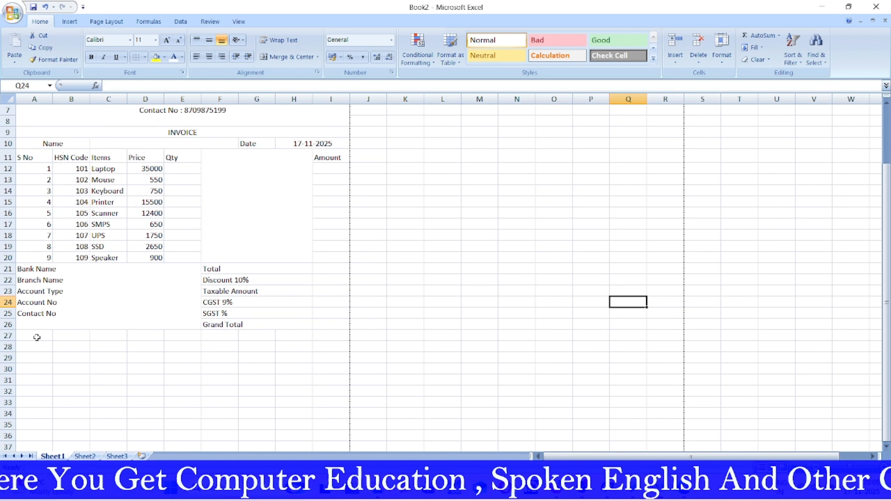
{"action": "left_click_drag", "start_coordinate": [34, 337], "coordinate": [328, 347]}
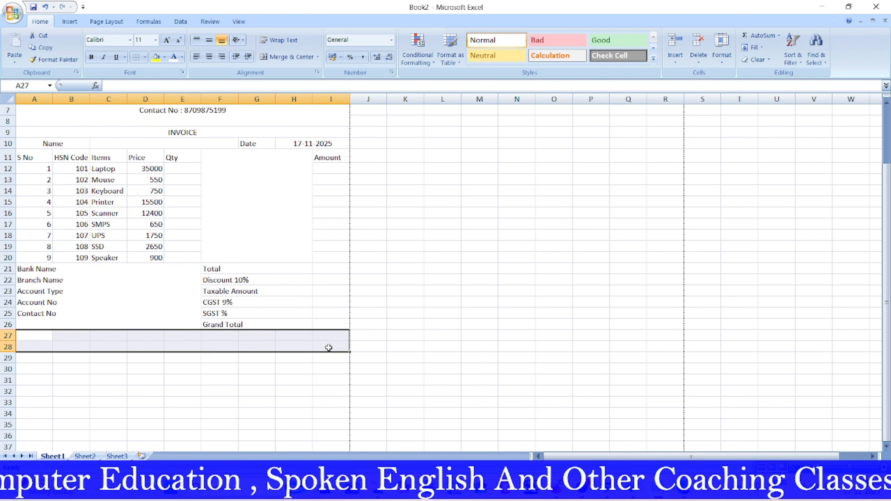
{"action": "left_click", "coordinate": [299, 57]}
{"action": "left_click", "coordinate": [432, 380]}
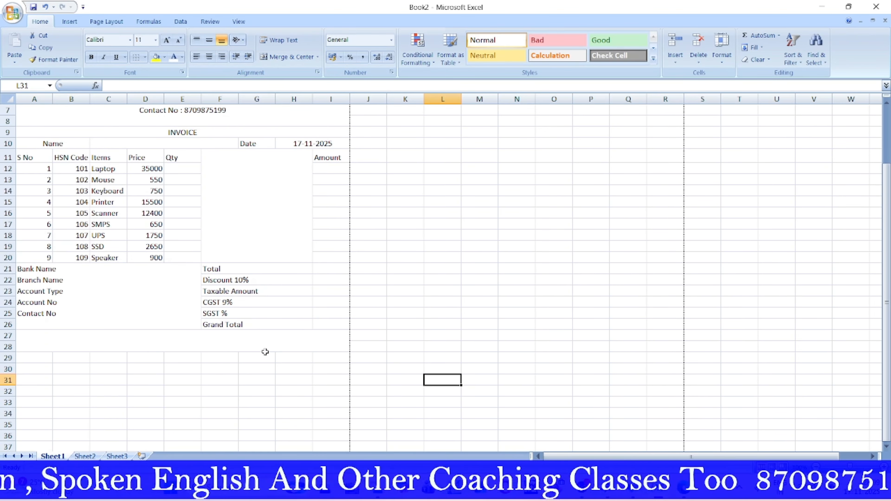
Step: Enter 'Authorised Signatory' in the footer cell and right-align it
{"action": "double_click", "coordinate": [240, 347]}
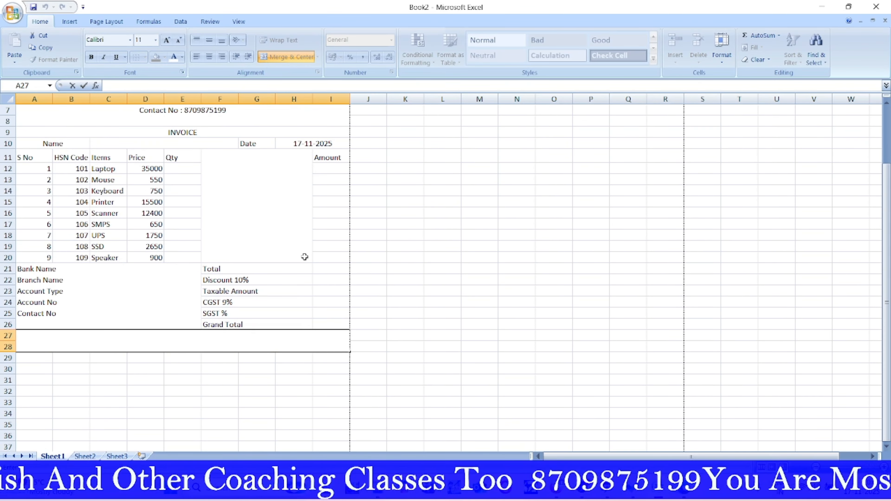
{"action": "type", "text": "Aut"}
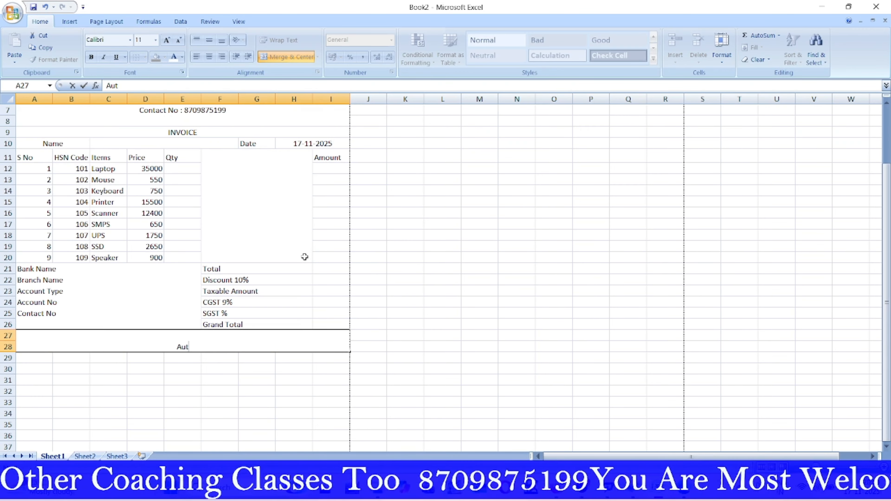
{"action": "type", "text": "hori"}
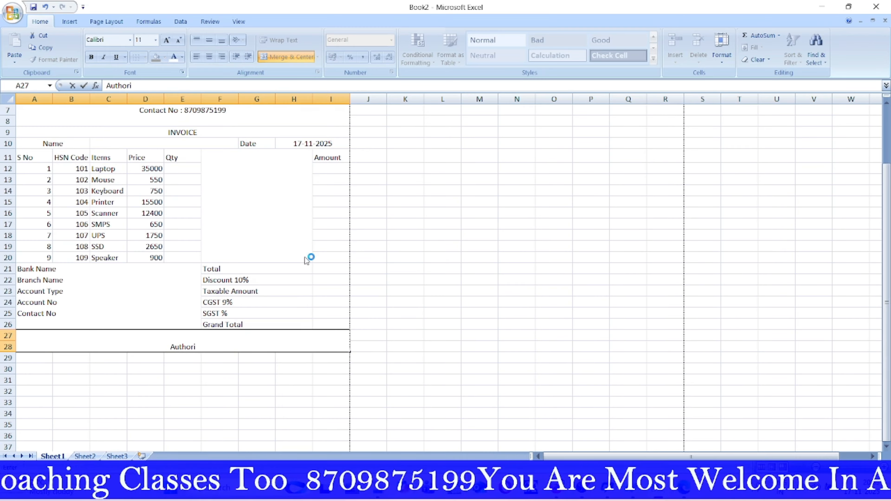
{"action": "type", "text": "sed S"}
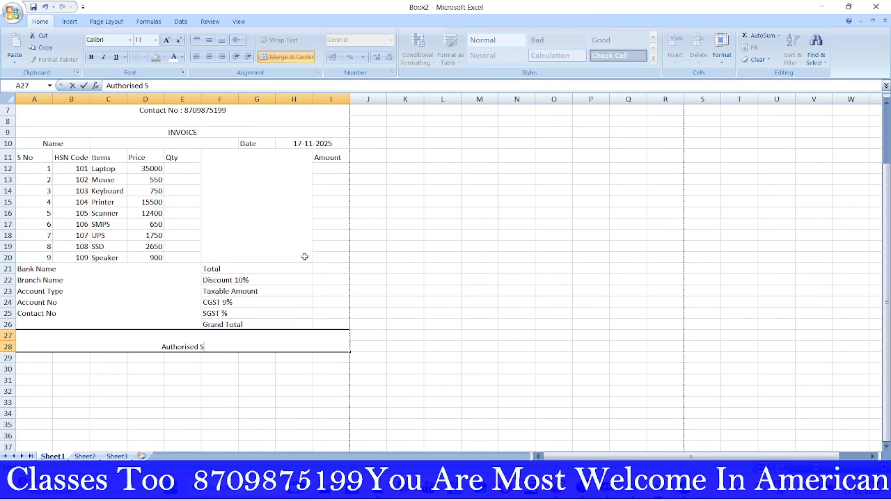
{"action": "type", "text": "ignat"}
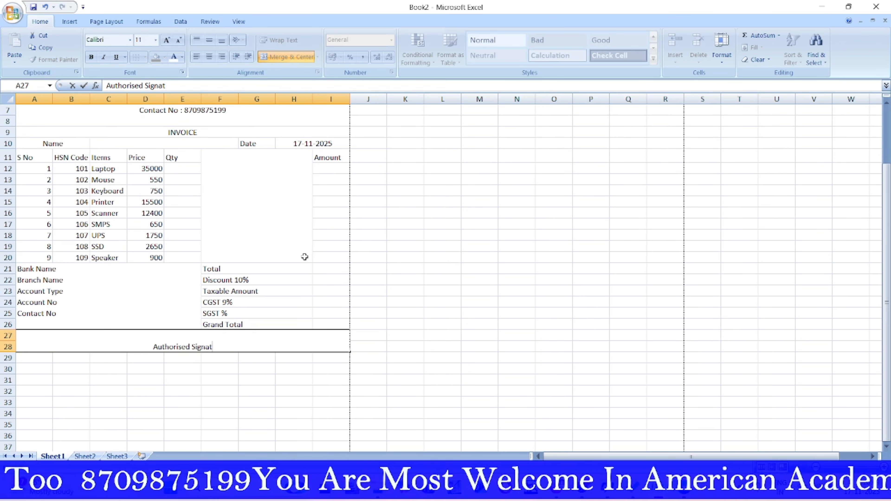
{"action": "type", "text": "ory"}
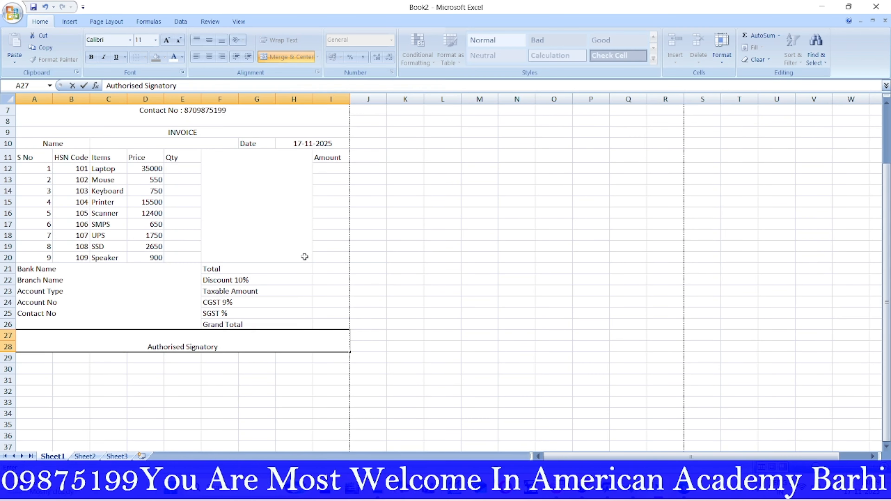
{"action": "left_click", "coordinate": [519, 395]}
{"action": "left_click", "coordinate": [191, 347]}
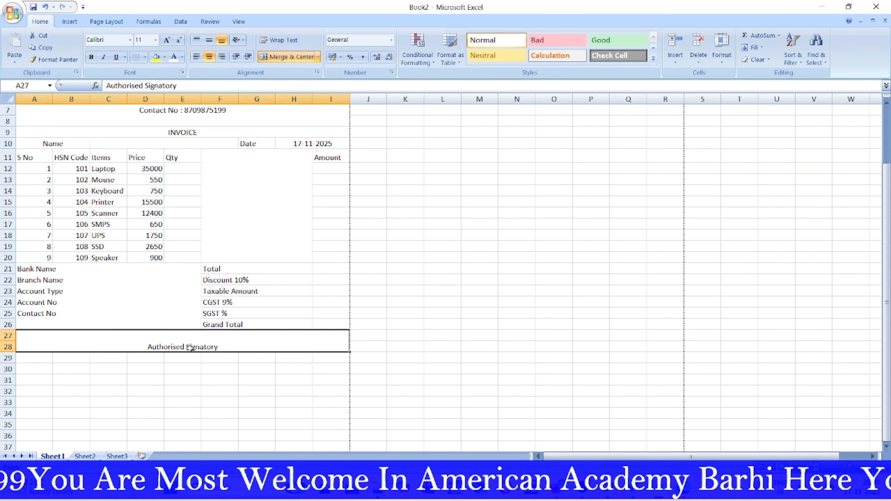
{"action": "left_click", "coordinate": [222, 56]}
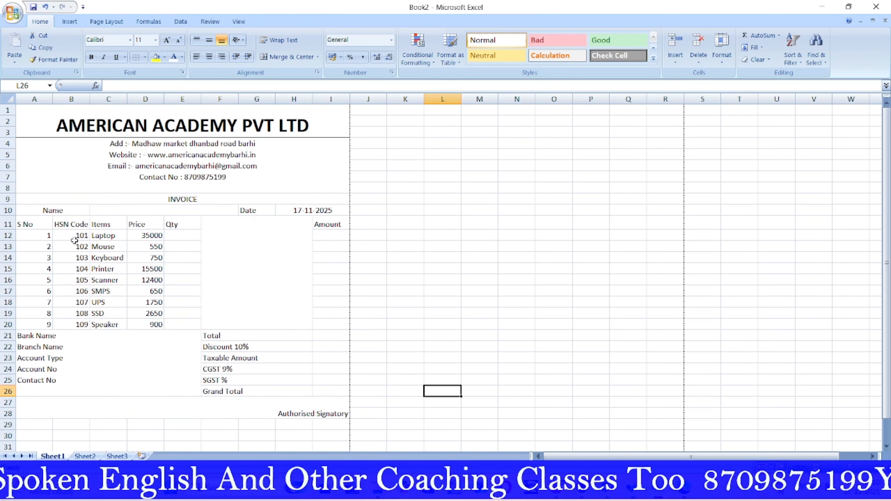
{"action": "scroll", "coordinate": [259, 344], "scroll_direction": "down", "scroll_amount": 2}
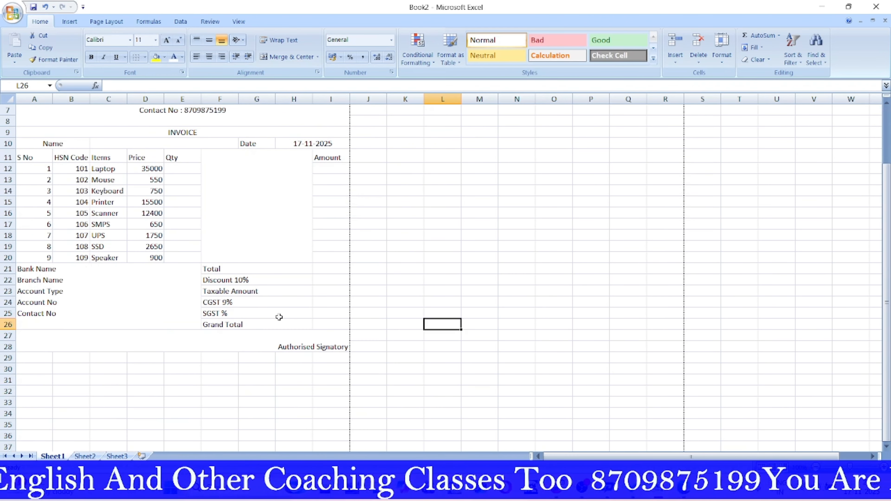
{"action": "left_click", "coordinate": [327, 169]}
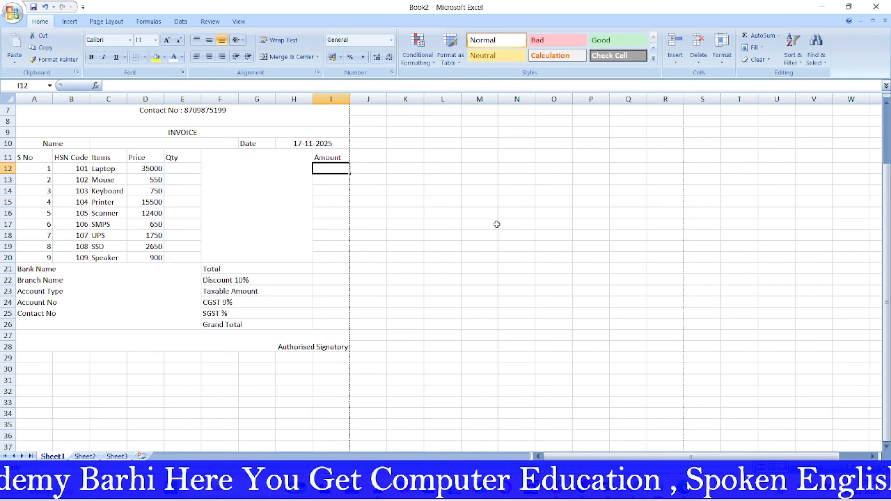
Step: Enter the Amount formula =D12*E12 in I12 and fill it down through I20
{"action": "type", "text": "="}
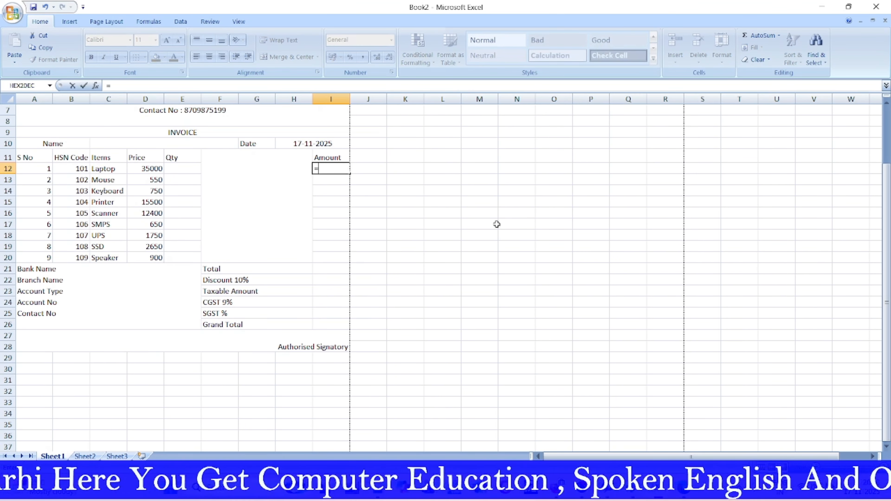
{"action": "left_click", "coordinate": [151, 169]}
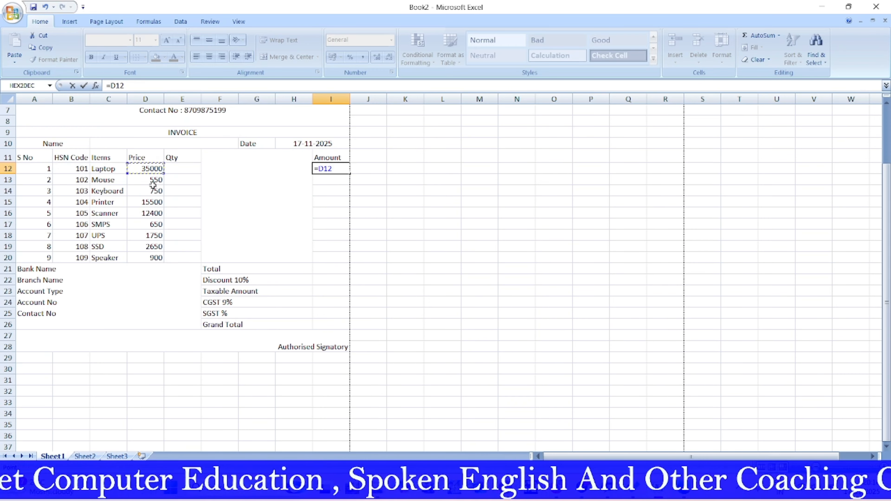
{"action": "type", "text": "*"}
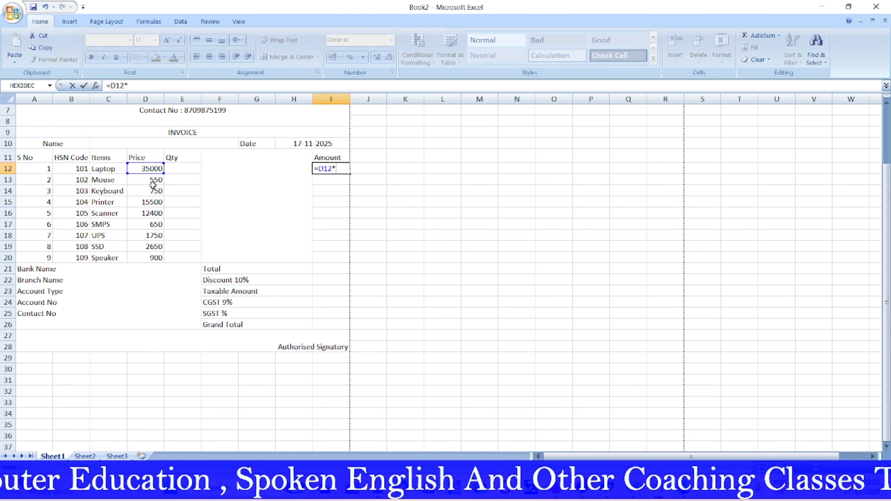
{"action": "left_click", "coordinate": [174, 170]}
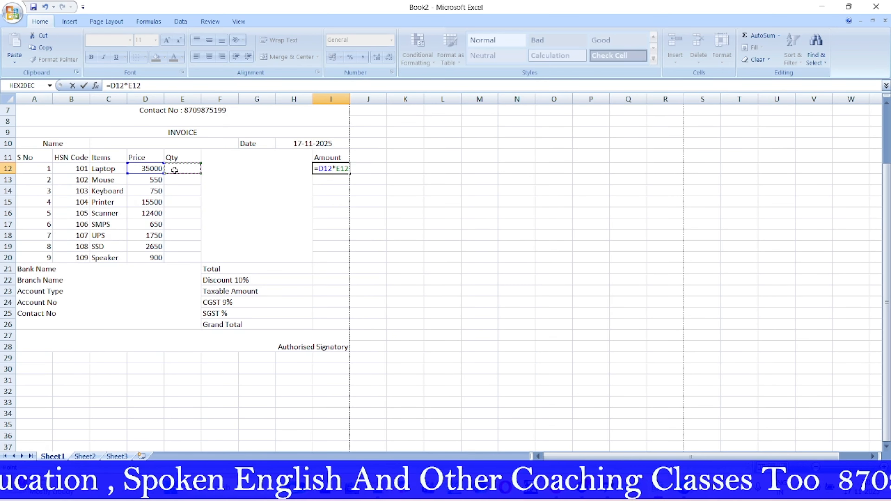
{"action": "key", "text": "Return"}
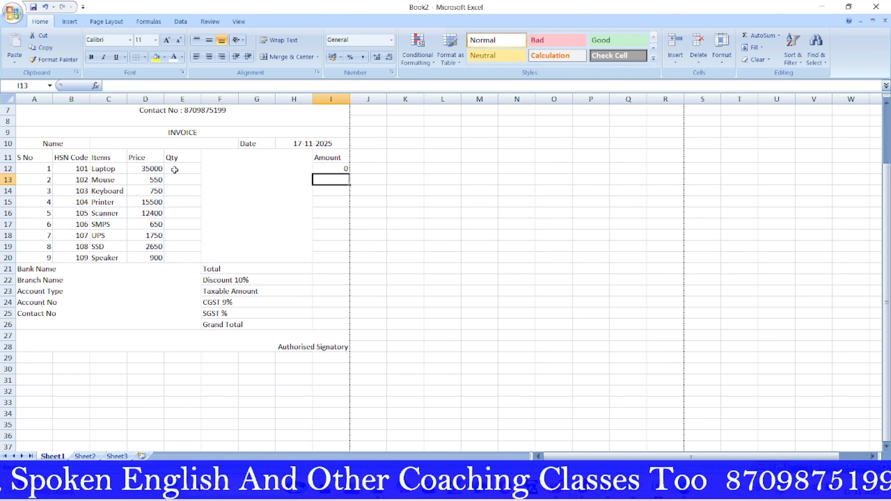
{"action": "left_click", "coordinate": [339, 167]}
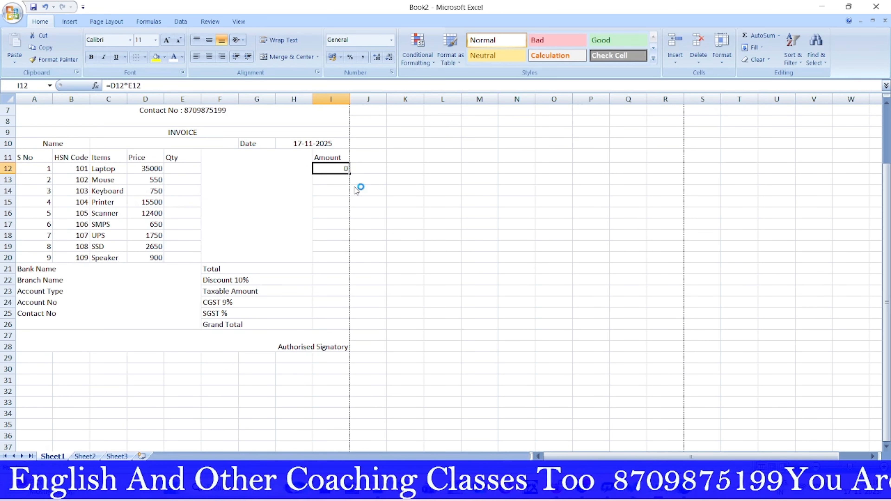
{"action": "left_click_drag", "start_coordinate": [350, 175], "coordinate": [350, 258]}
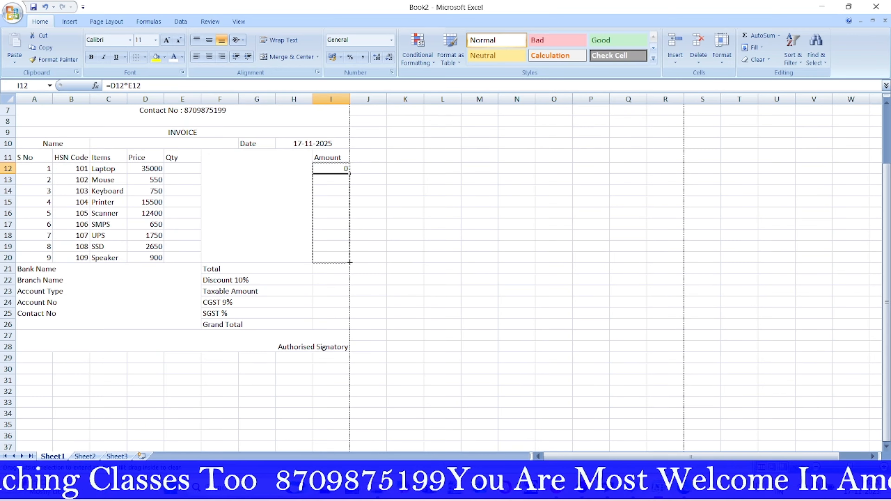
{"action": "left_click_drag", "start_coordinate": [349, 263], "coordinate": [350, 263]}
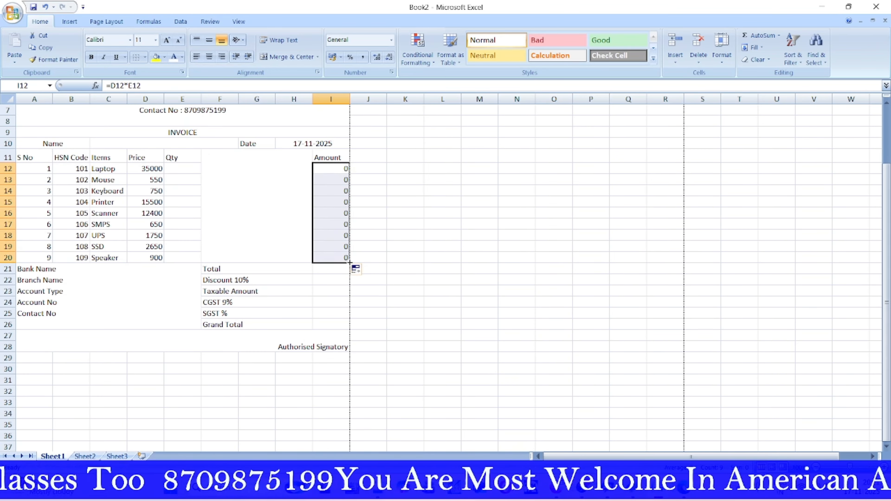
Step: Set the Laptop quantity in E12 to 1 and select the Amount values I12:I20 for totalling
{"action": "left_click", "coordinate": [181, 170]}
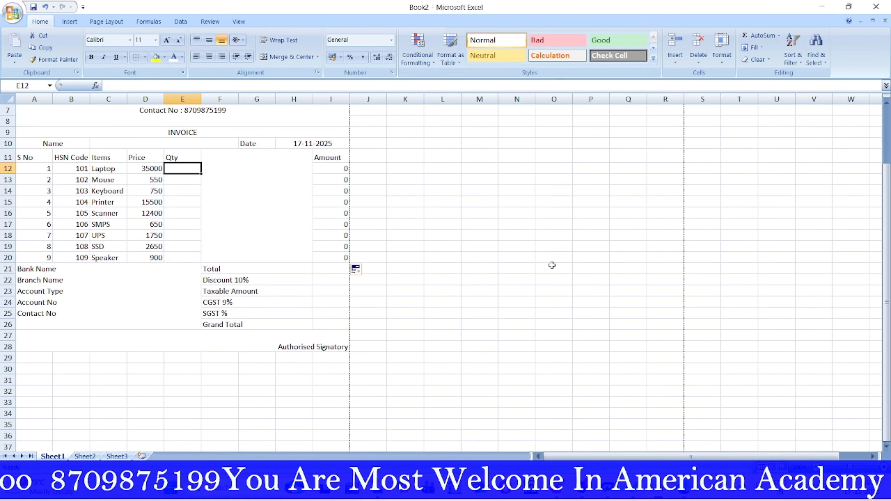
{"action": "type", "text": "1"}
{"action": "left_click", "coordinate": [530, 279]}
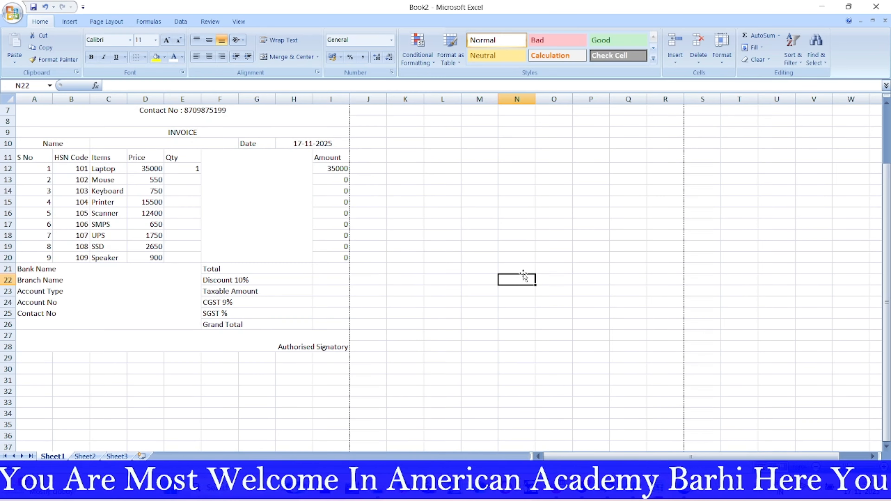
{"action": "left_click", "coordinate": [325, 273]}
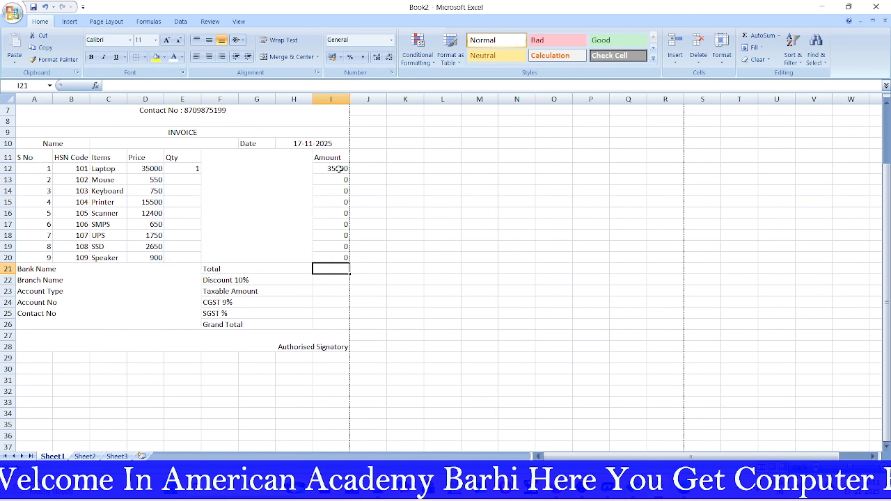
{"action": "left_click_drag", "start_coordinate": [338, 168], "coordinate": [337, 259]}
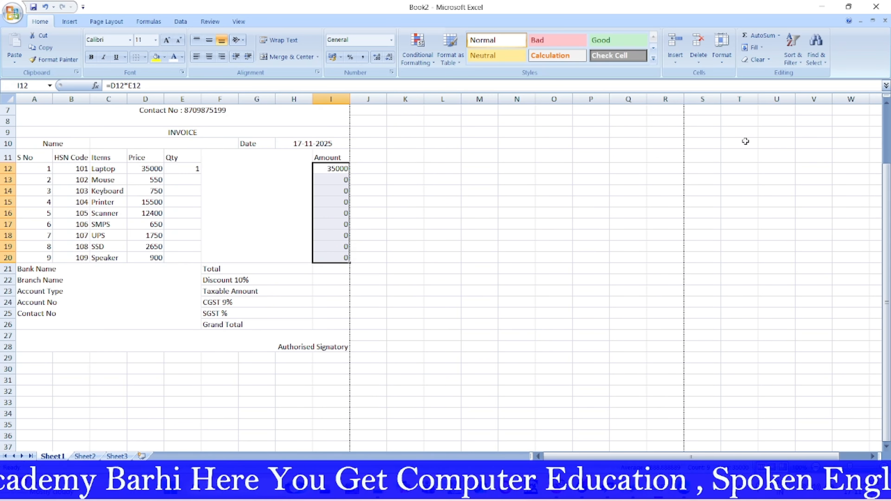
Step: AutoSum the selected Amount values into the Total cell I21
{"action": "left_click", "coordinate": [779, 36]}
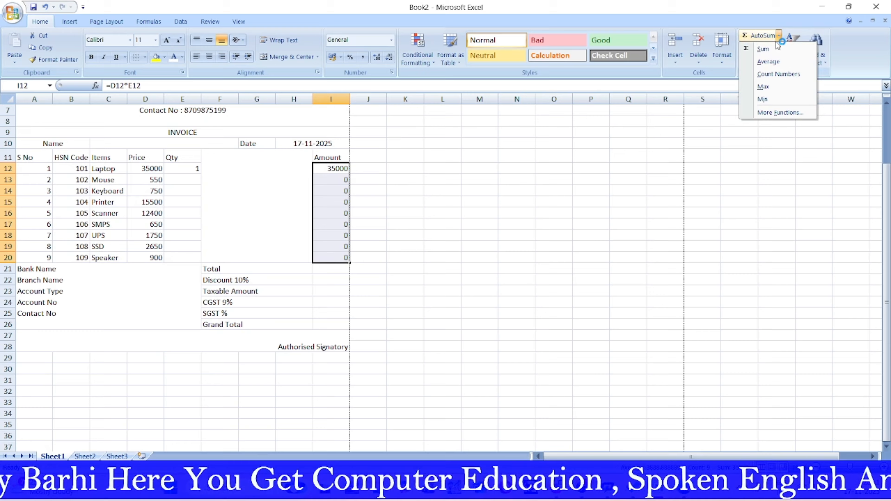
{"action": "left_click", "coordinate": [765, 52]}
{"action": "left_click", "coordinate": [471, 322]}
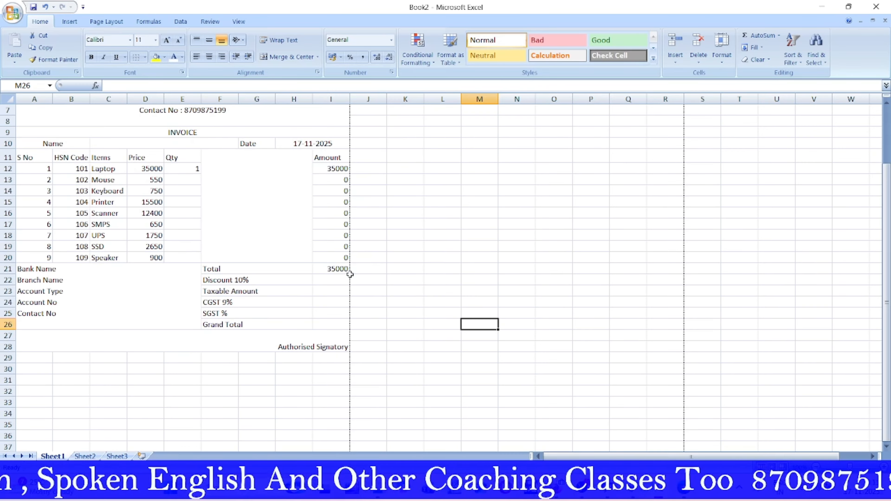
Step: Change the Laptop quantity in E12 to 2, making Amount and Total 70000
{"action": "left_click", "coordinate": [181, 168]}
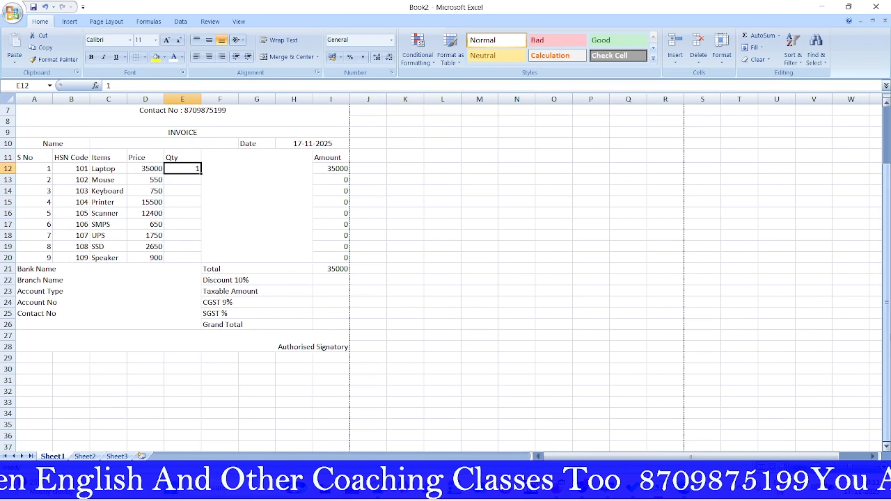
{"action": "type", "text": "2"}
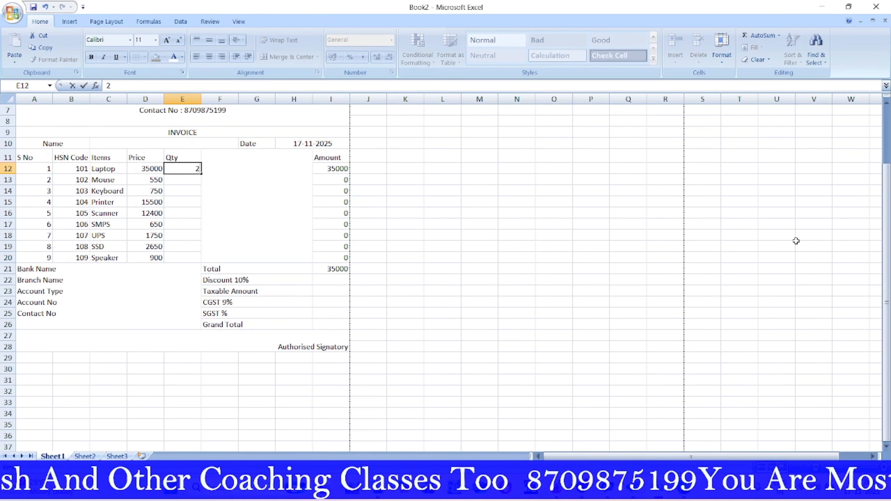
{"action": "left_click", "coordinate": [508, 302]}
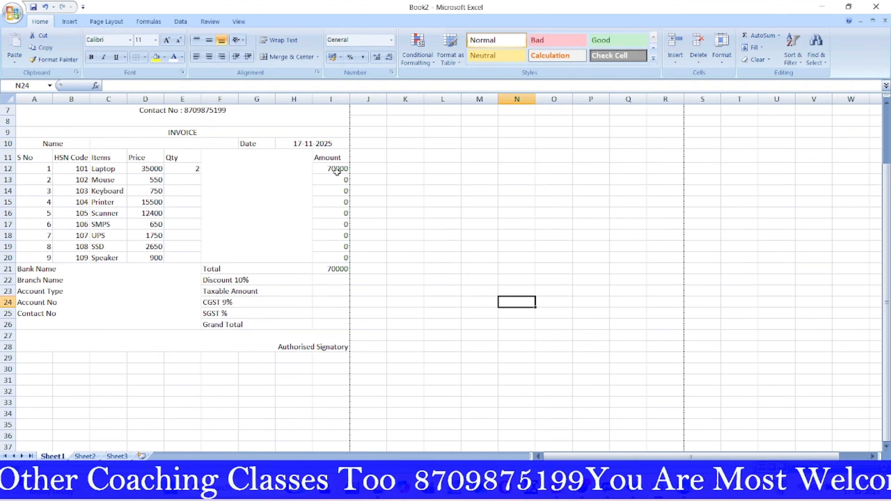
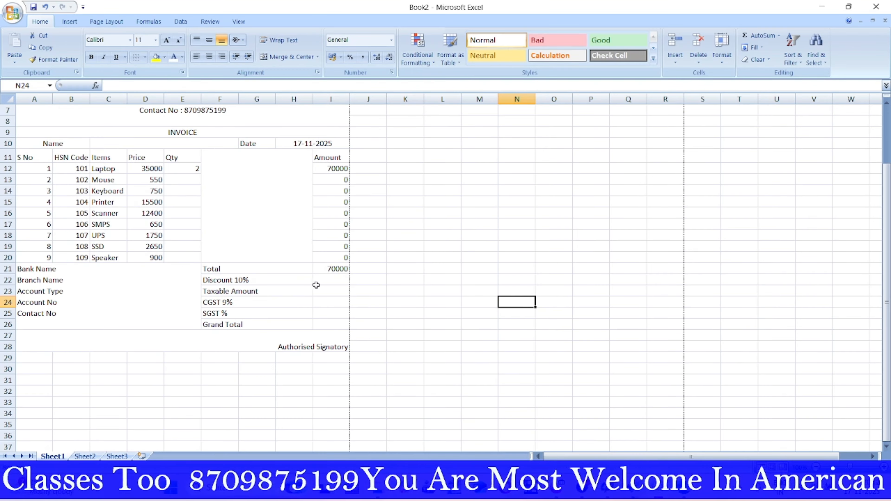
Step: Enter =I21*10% in I22 so the Discount 10% line shows 7000
{"action": "left_click", "coordinate": [334, 281]}
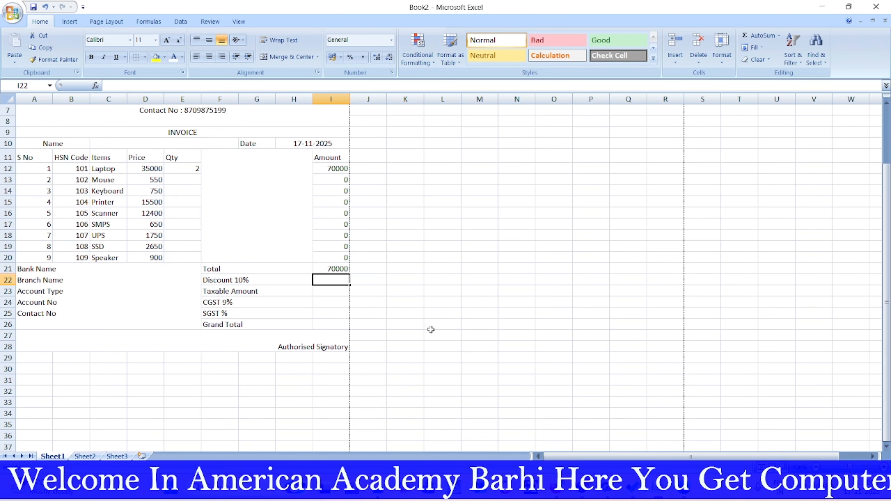
{"action": "type", "text": "="}
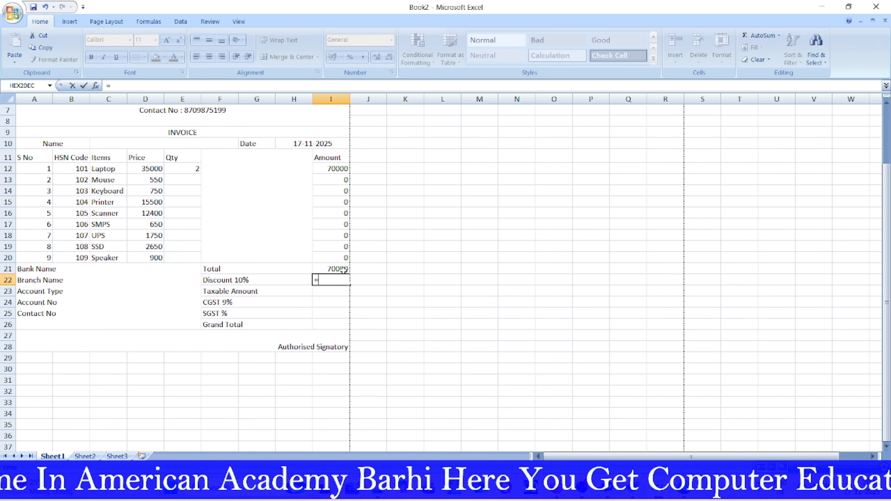
{"action": "left_click", "coordinate": [343, 269]}
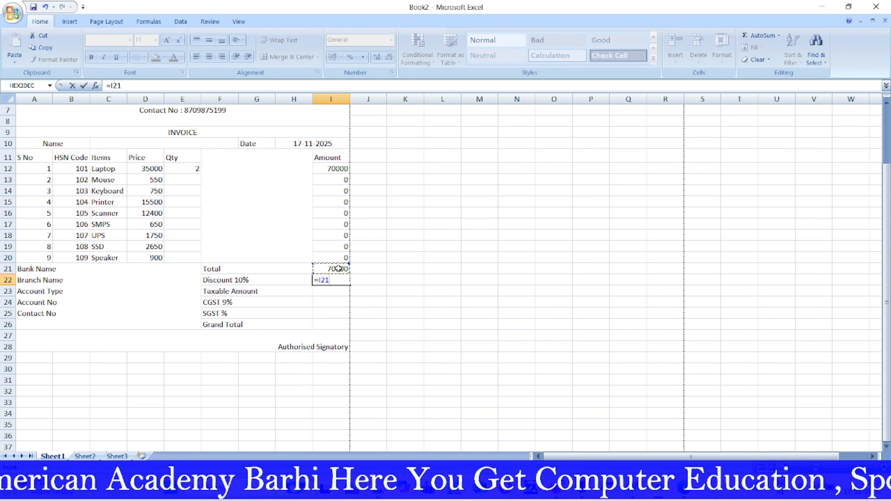
{"action": "type", "text": "*"}
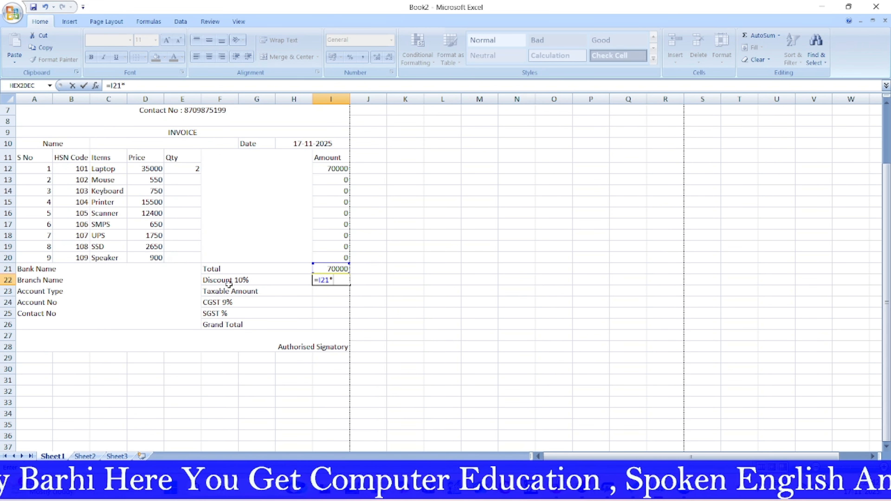
{"action": "type", "text": "10"}
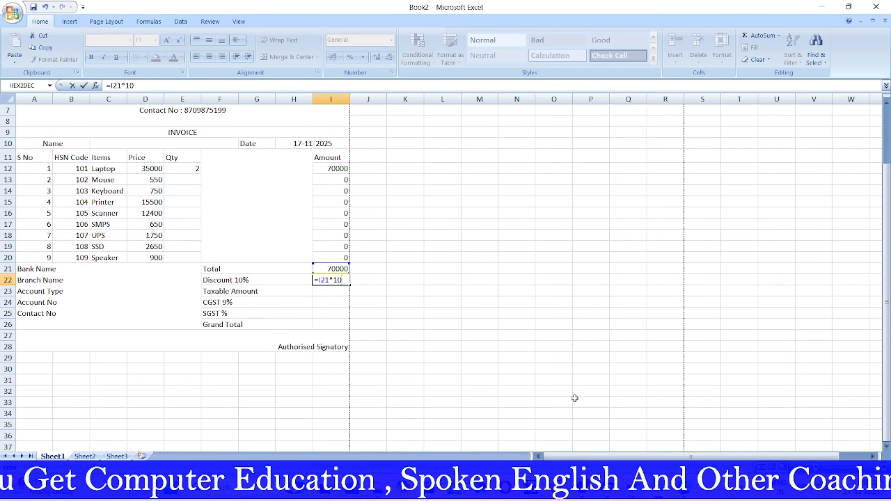
{"action": "type", "text": "%"}
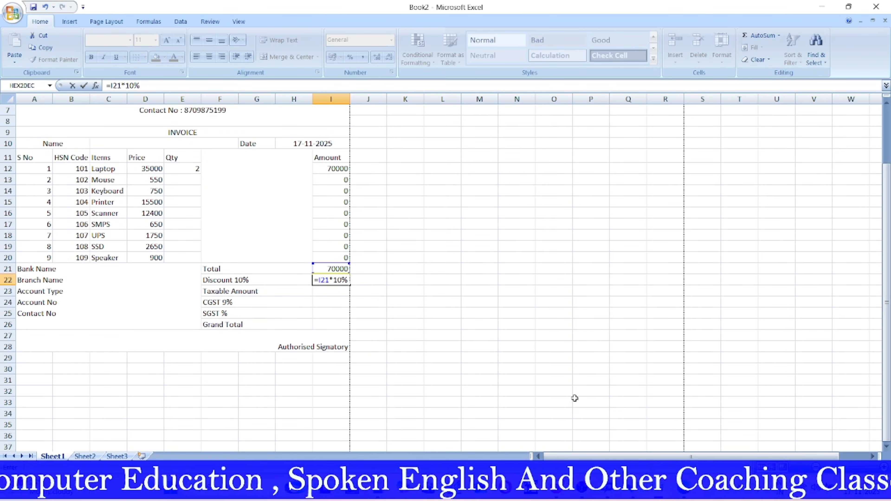
{"action": "key", "text": "Return"}
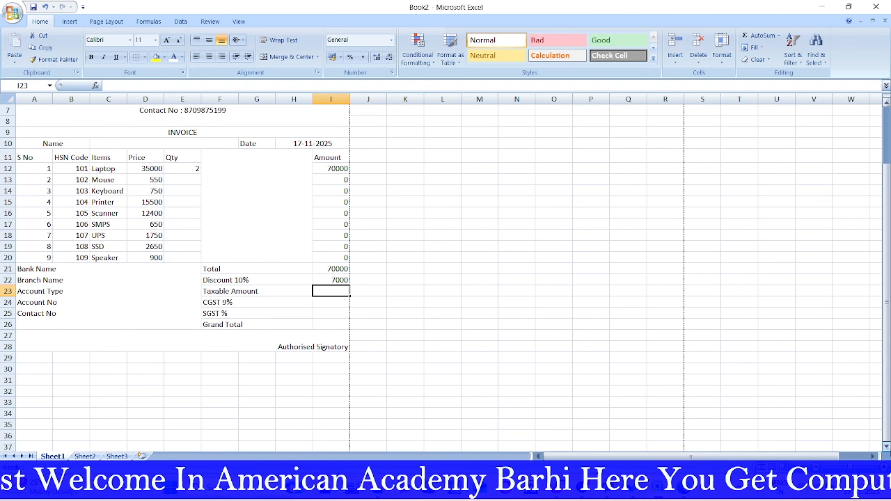
Step: Enter =I21-I22 in I23 so Taxable Amount shows 63000
{"action": "type", "text": "="}
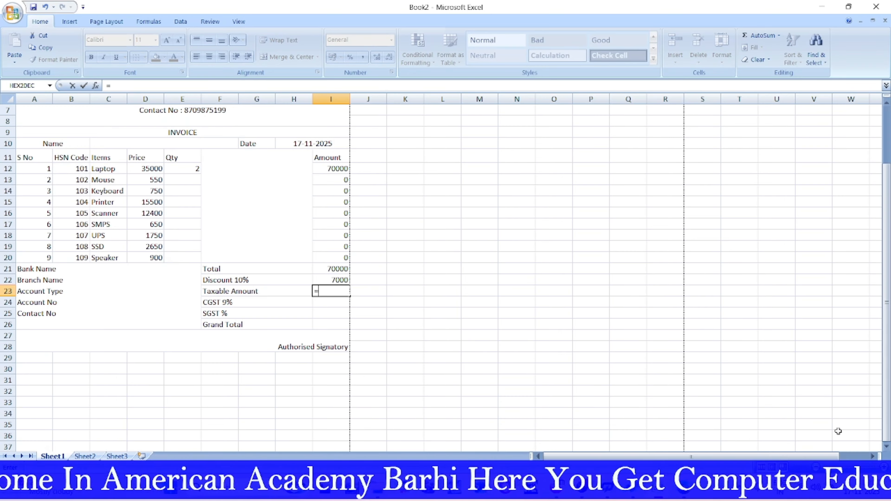
{"action": "left_click", "coordinate": [332, 269]}
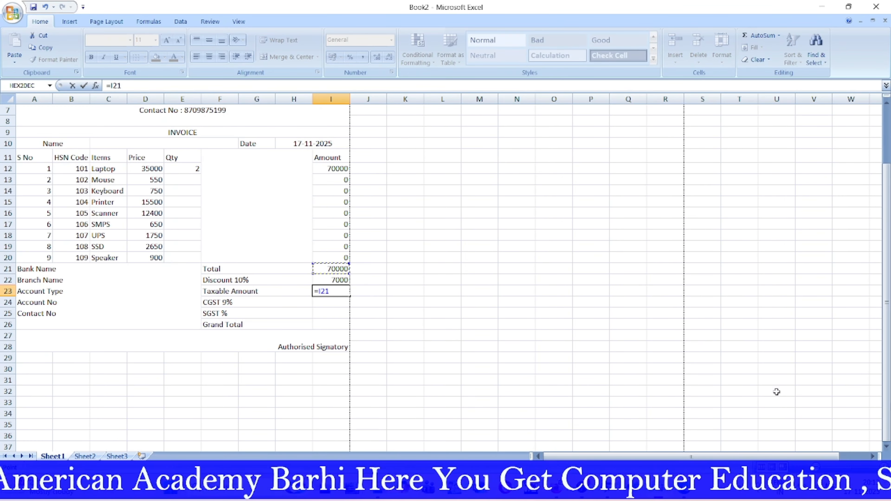
{"action": "type", "text": "-"}
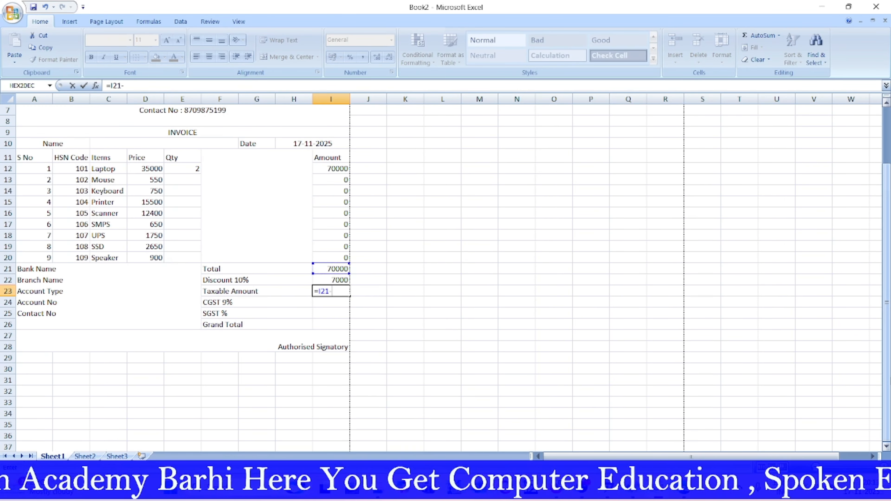
{"action": "left_click", "coordinate": [330, 277]}
{"action": "key", "text": "Return"}
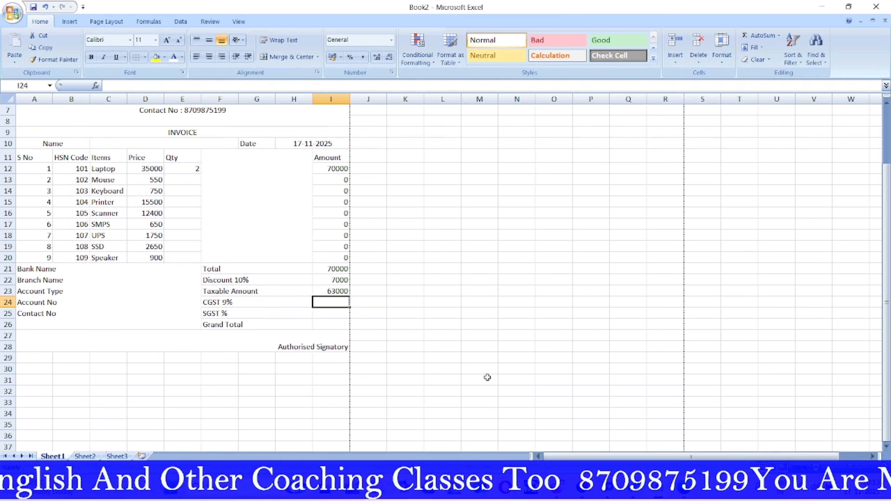
Step: Enter =I23*9% in I24 so CGST 9% shows 5670
{"action": "type", "text": "="}
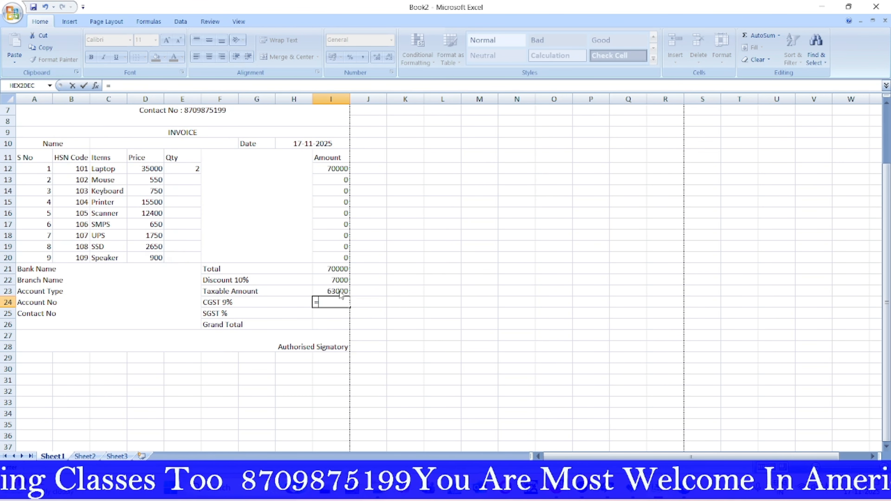
{"action": "left_click", "coordinate": [339, 291]}
{"action": "type", "text": "*9"}
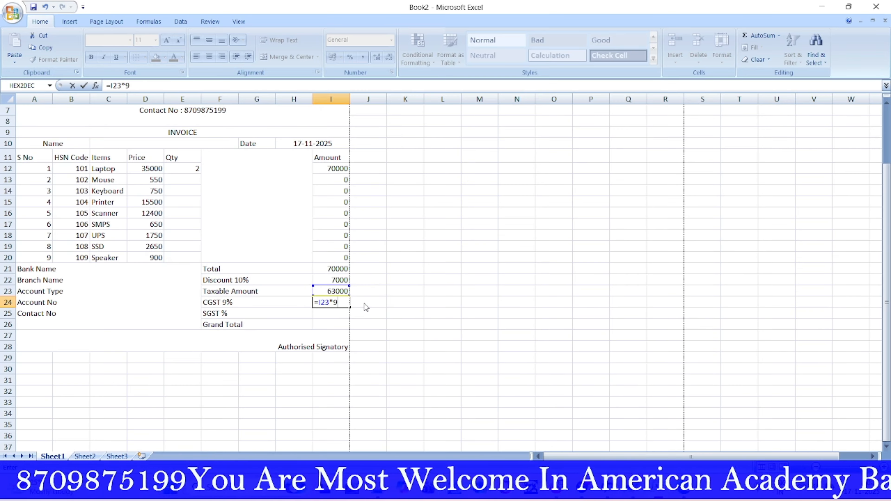
{"action": "type", "text": "%"}
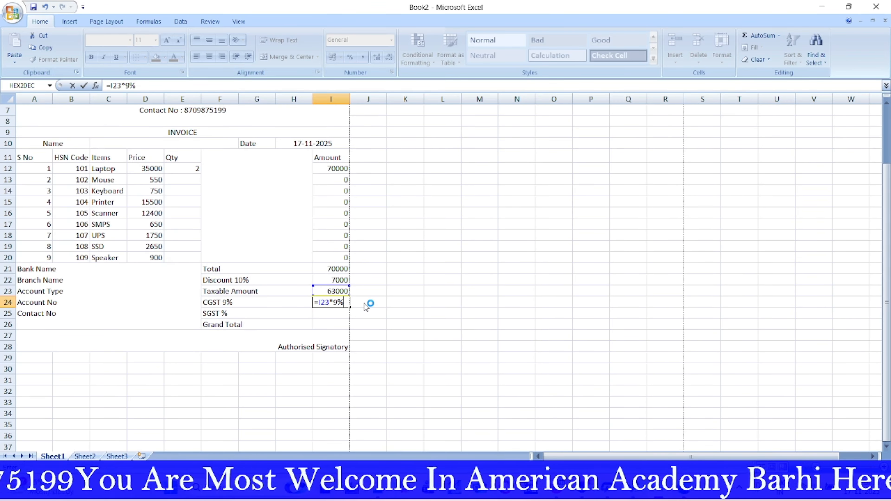
{"action": "key", "text": "Return"}
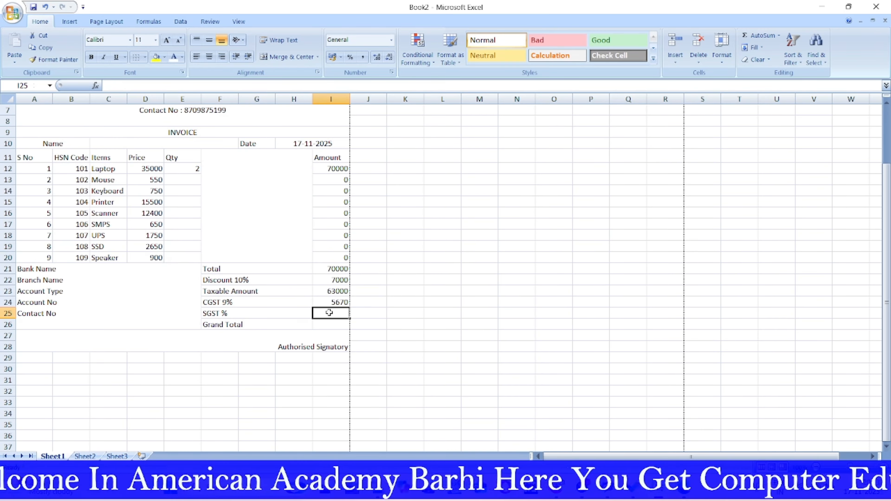
Step: Enter =I23*9% in I25 so SGST shows 5670
{"action": "type", "text": "="}
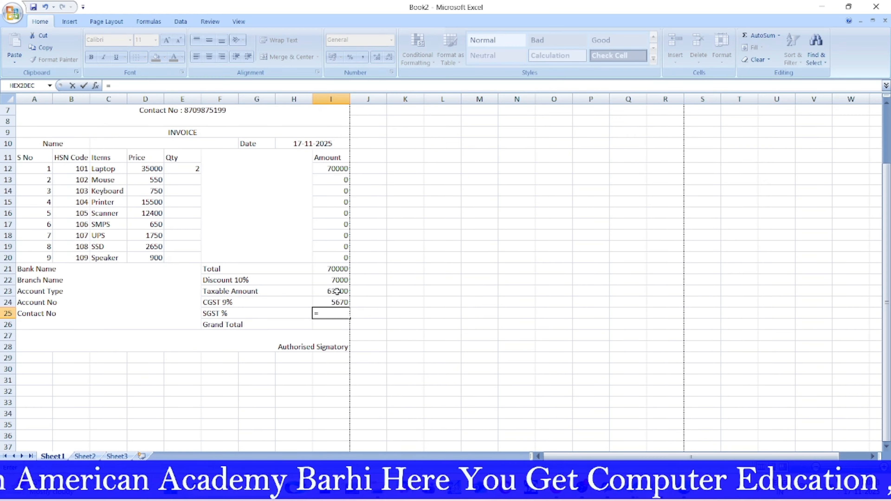
{"action": "left_click", "coordinate": [337, 291]}
{"action": "type", "text": "*9"}
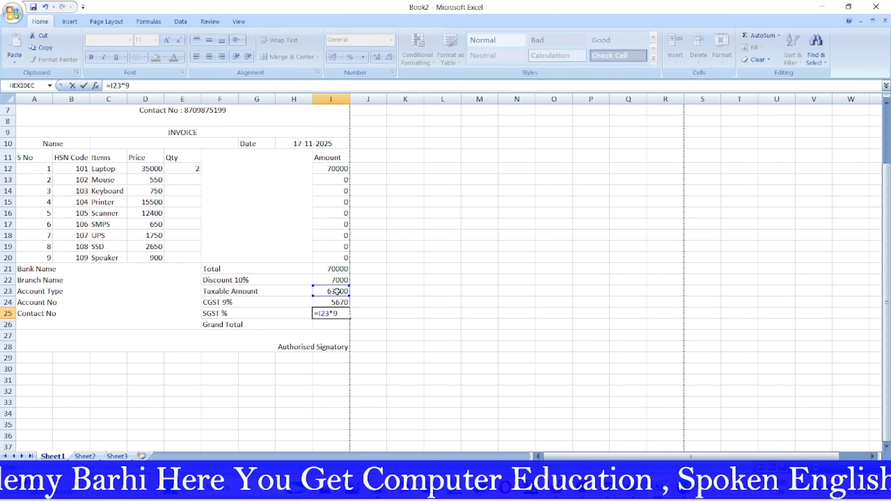
{"action": "type", "text": "%"}
{"action": "key", "text": "Return"}
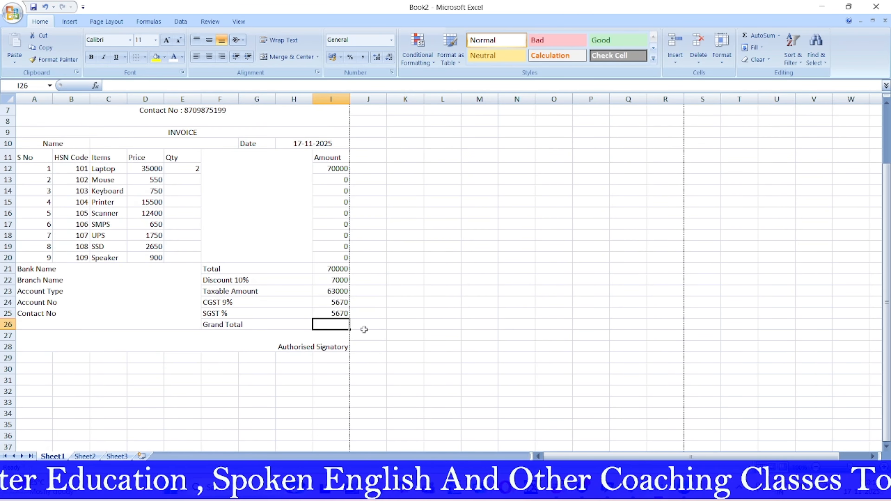
Step: Sum I23:I25 into a Grand Total of 74340 in I26
{"action": "left_click_drag", "start_coordinate": [337, 292], "coordinate": [338, 312]}
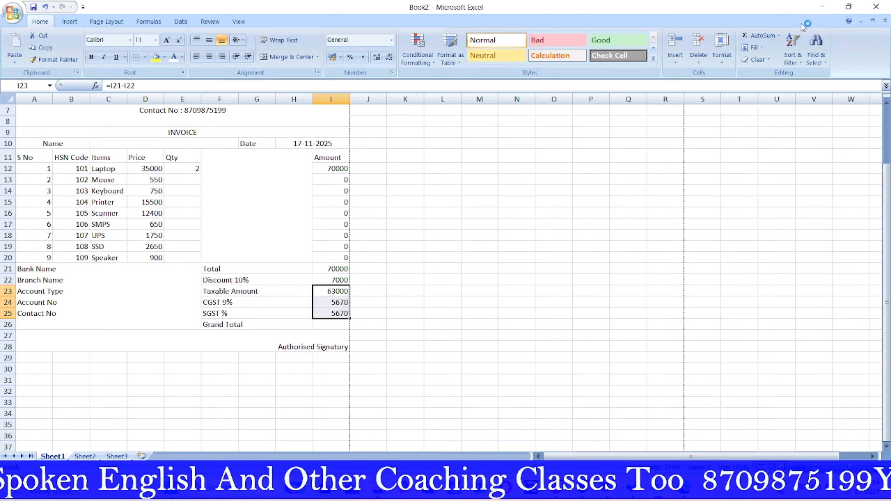
{"action": "left_click", "coordinate": [779, 36]}
{"action": "left_click", "coordinate": [768, 49]}
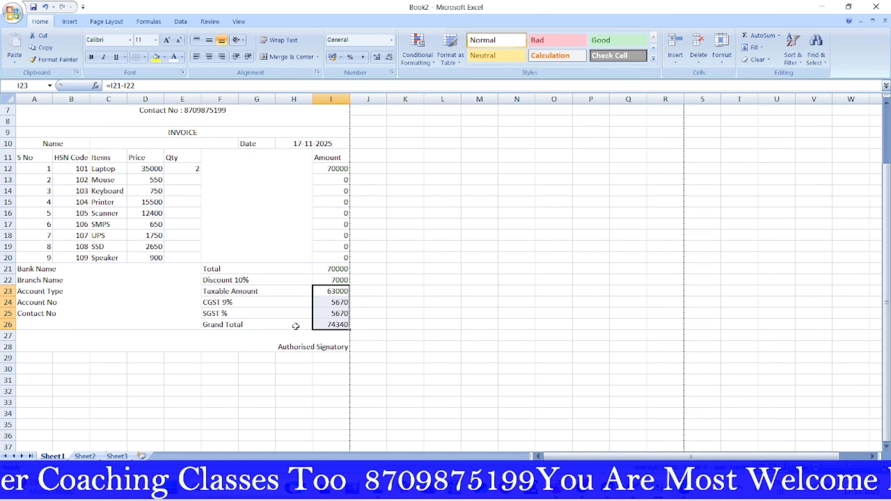
{"action": "left_click", "coordinate": [468, 302]}
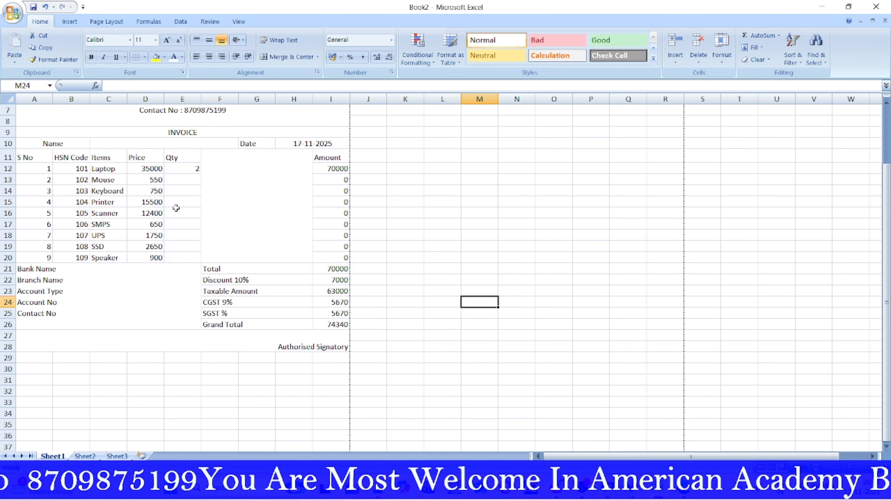
Step: Enter 1 in E13 for Mouse and 2 in E14 for Keyboard, raising the Grand Total to 76517.1
{"action": "left_click", "coordinate": [185, 179]}
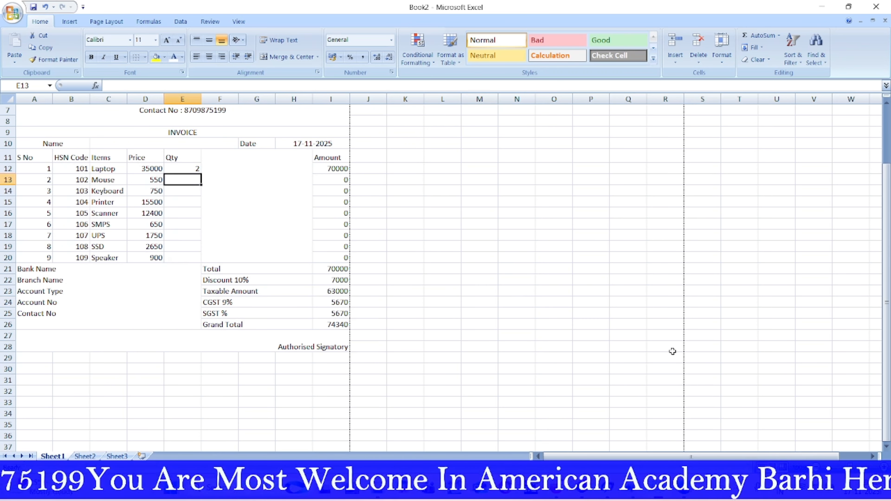
{"action": "type", "text": "1"}
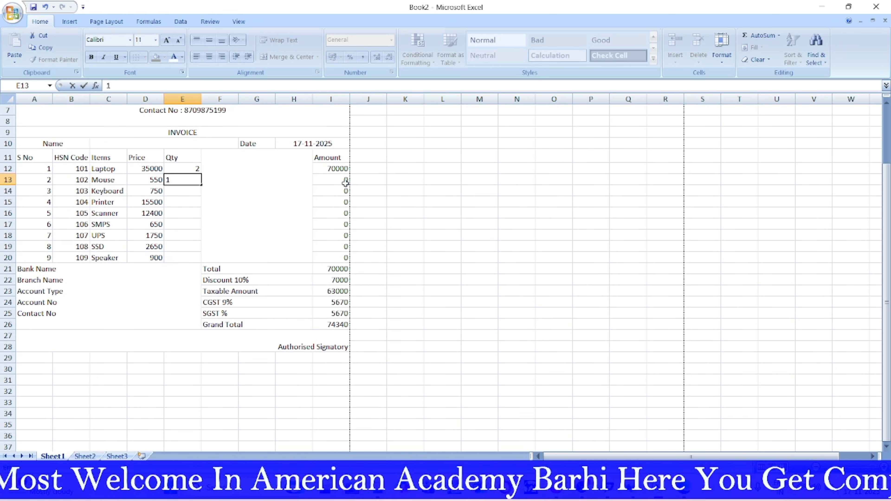
{"action": "left_click", "coordinate": [390, 194]}
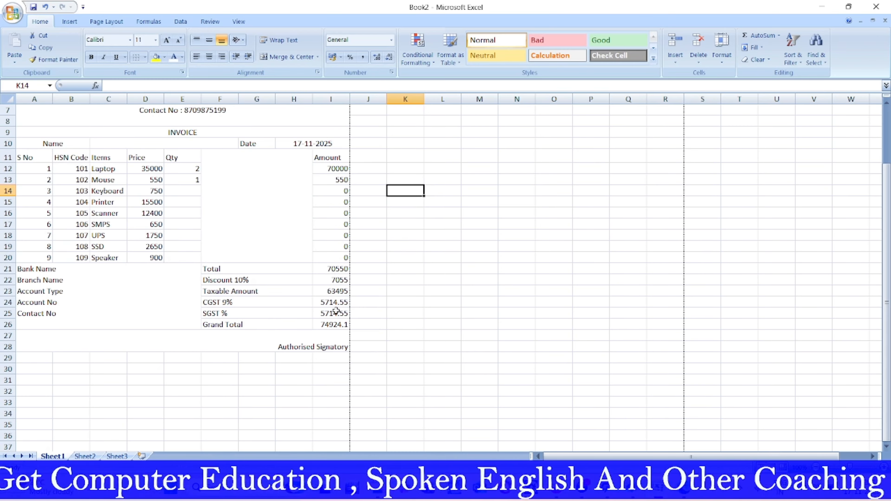
{"action": "left_click", "coordinate": [188, 192]}
{"action": "type", "text": "2"}
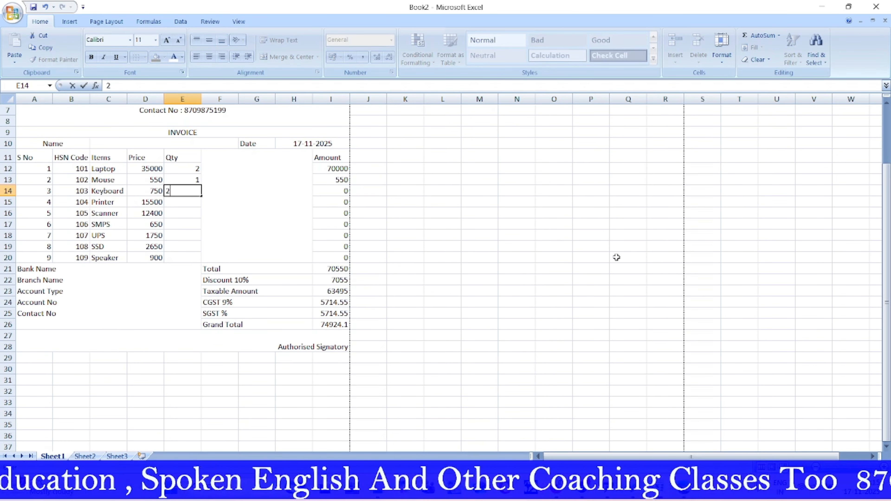
{"action": "left_click", "coordinate": [436, 262]}
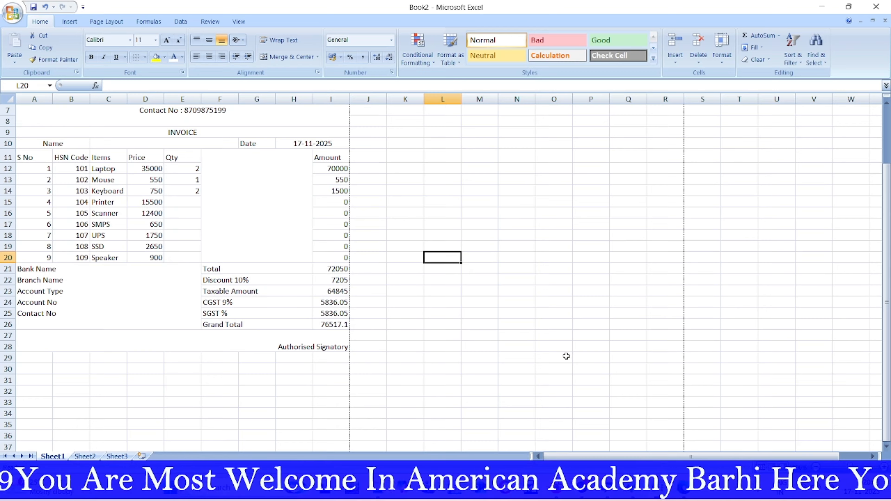
Step: Give the company name header a yellow fill, red text and the Algerian font
{"action": "scroll", "coordinate": [211, 175], "scroll_direction": "up", "scroll_amount": 2}
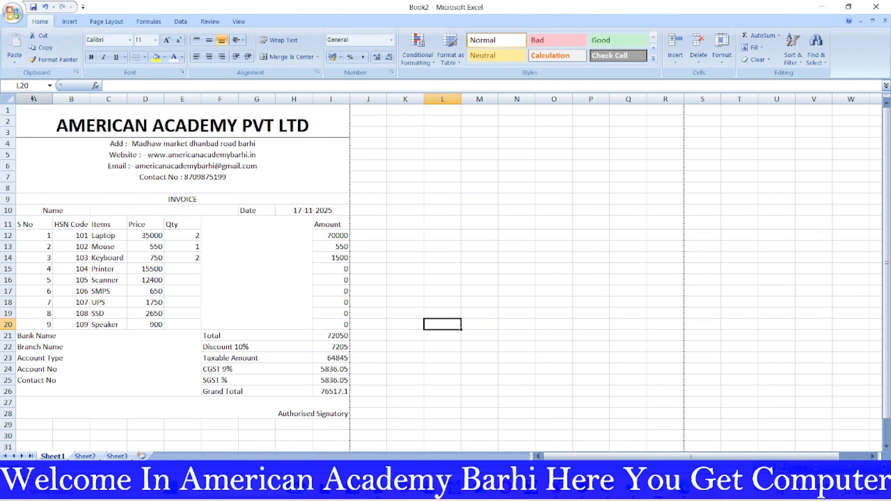
{"action": "left_click", "coordinate": [53, 122]}
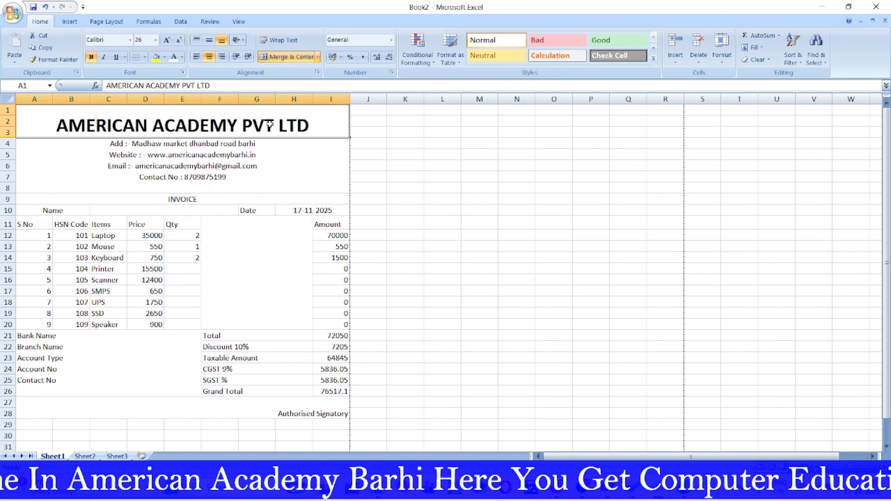
{"action": "left_click", "coordinate": [156, 57]}
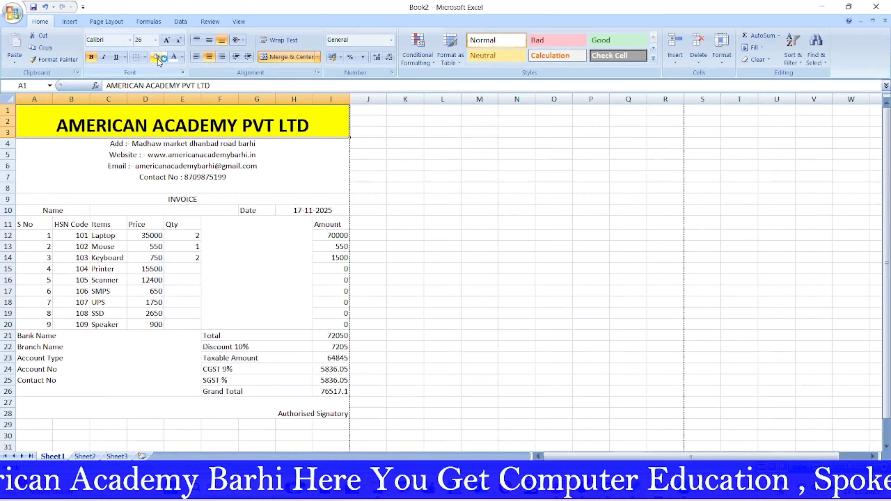
{"action": "left_click", "coordinate": [182, 57]}
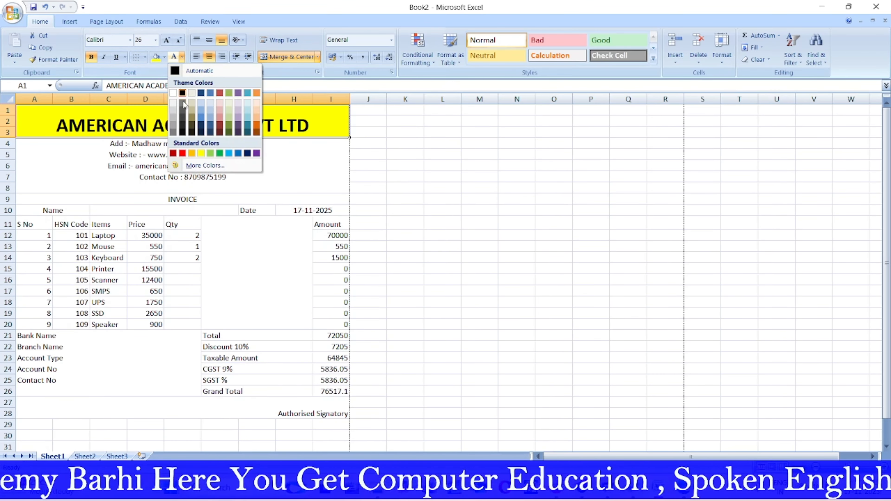
{"action": "left_click", "coordinate": [182, 153]}
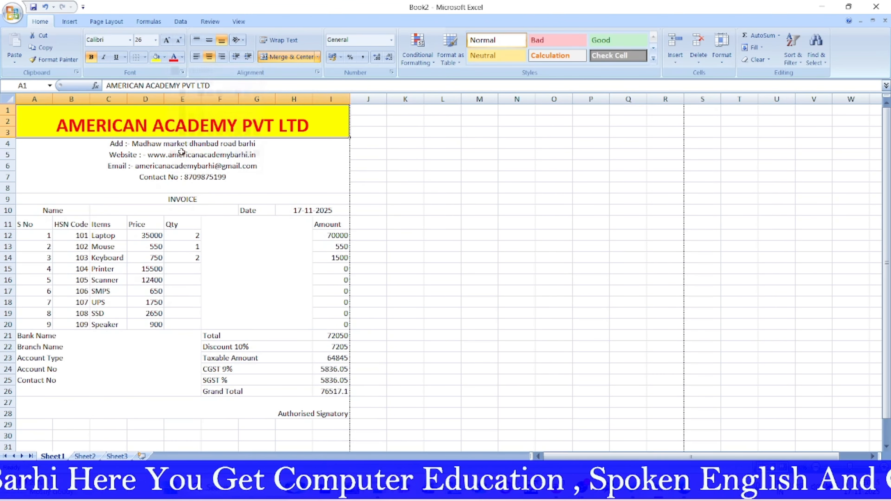
{"action": "left_click", "coordinate": [167, 41]}
{"action": "left_click", "coordinate": [167, 41]}
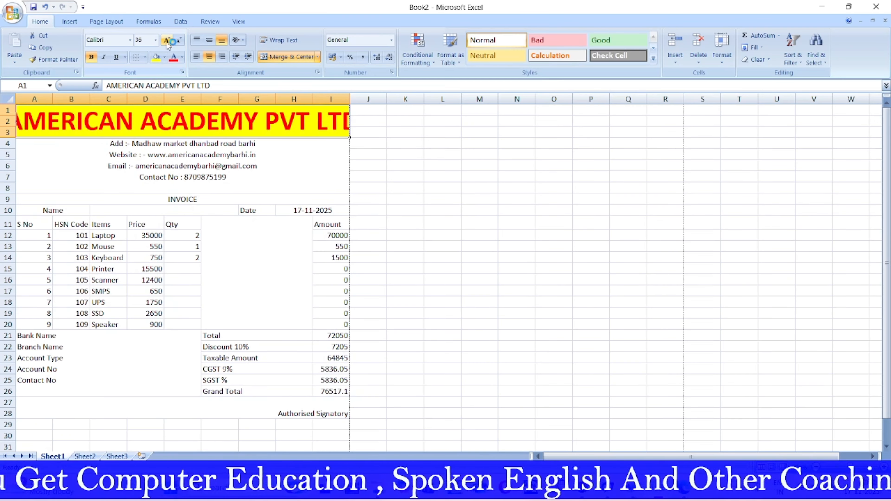
{"action": "left_click", "coordinate": [179, 41]}
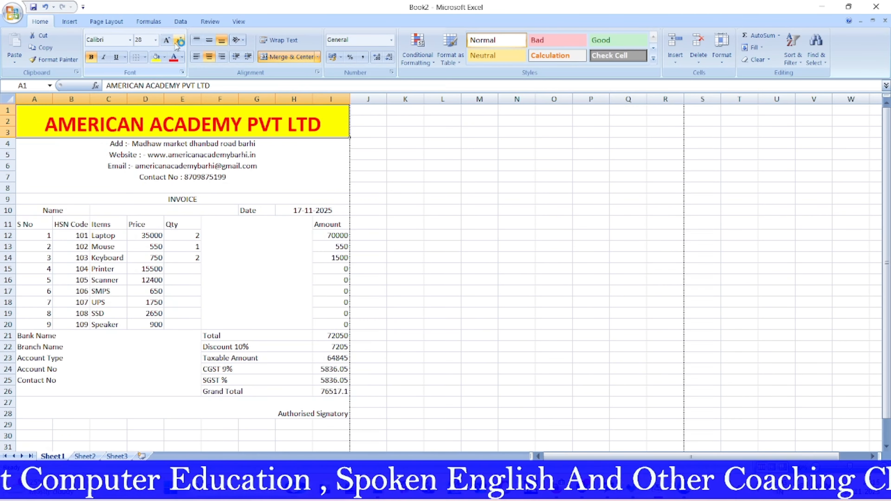
{"action": "left_click", "coordinate": [130, 40]}
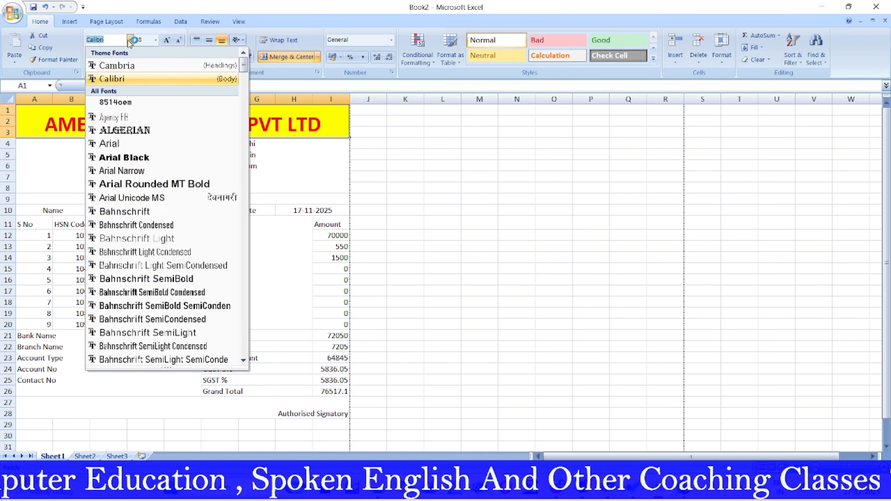
{"action": "left_click", "coordinate": [122, 130]}
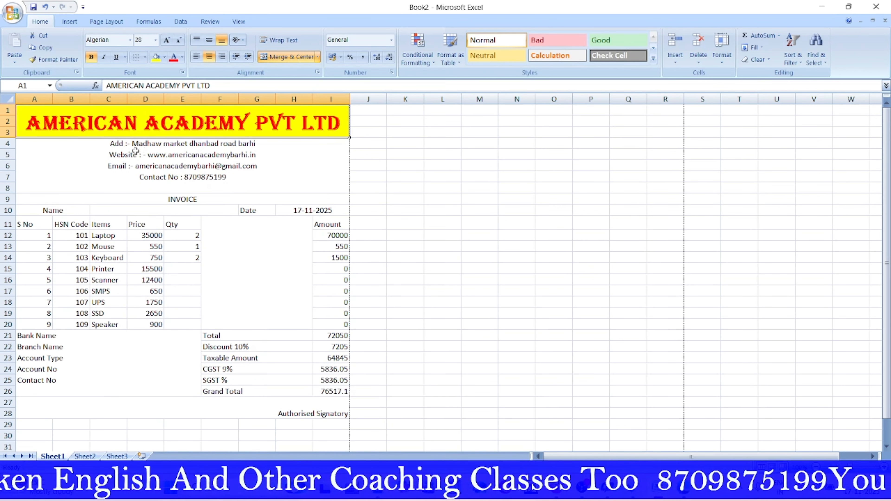
Step: Set the address and contact block to size 14 with a dark blue fill
{"action": "left_click", "coordinate": [78, 157]}
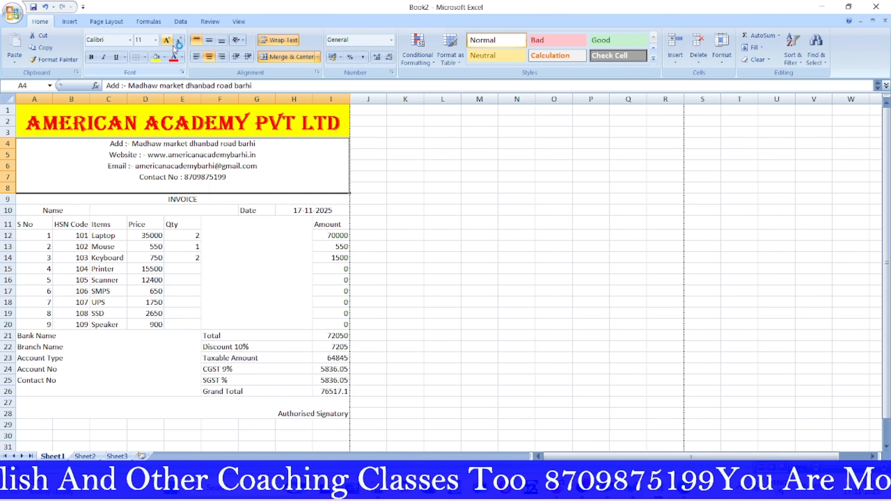
{"action": "left_click", "coordinate": [168, 40]}
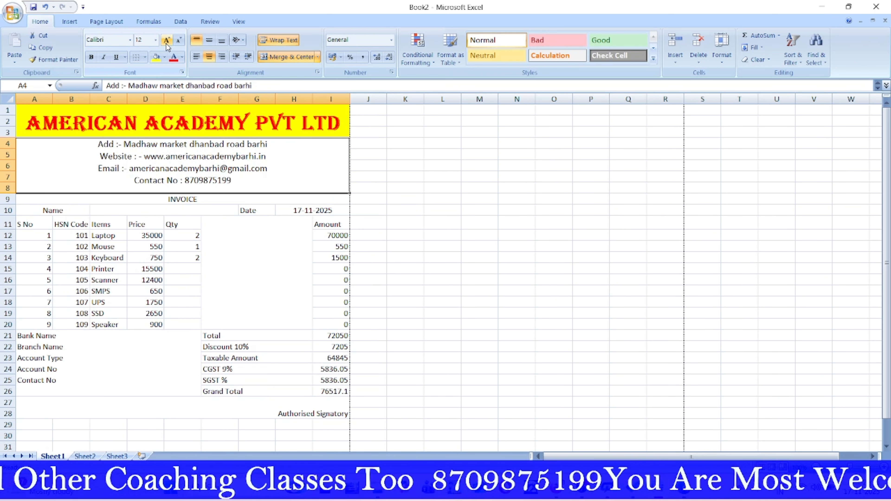
{"action": "left_click", "coordinate": [179, 41]}
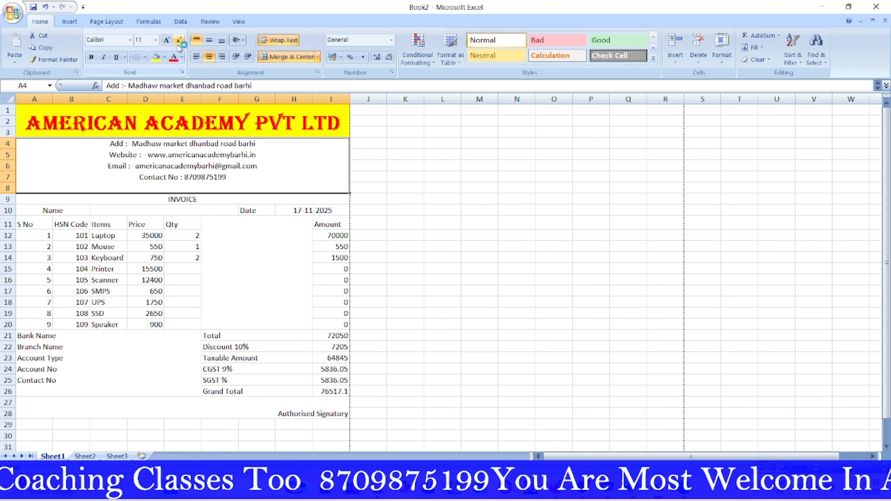
{"action": "left_click", "coordinate": [167, 41]}
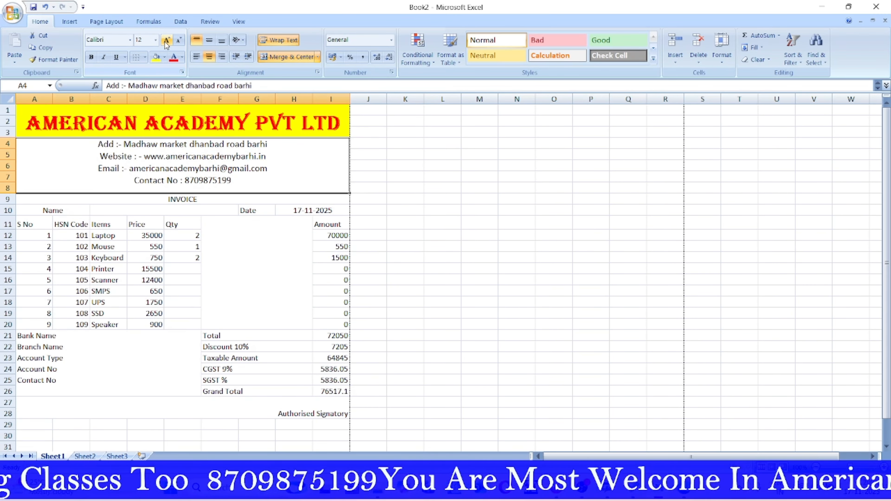
{"action": "left_click", "coordinate": [168, 41]}
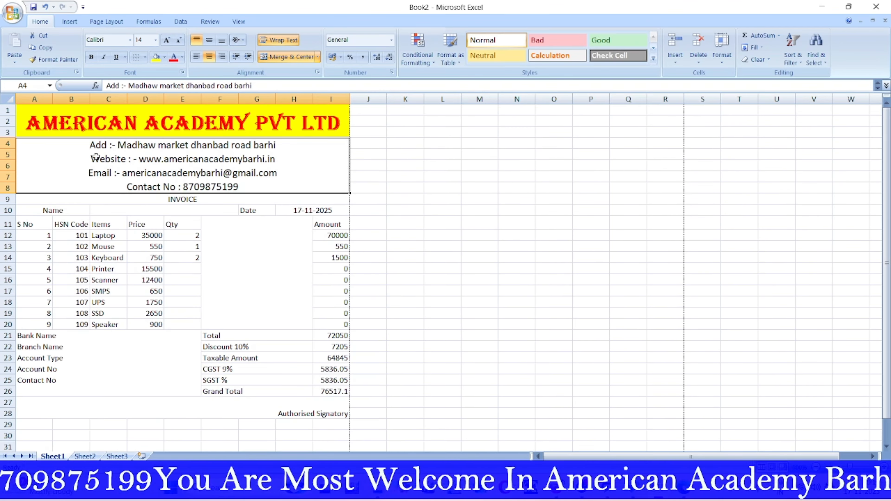
{"action": "left_click", "coordinate": [164, 58]}
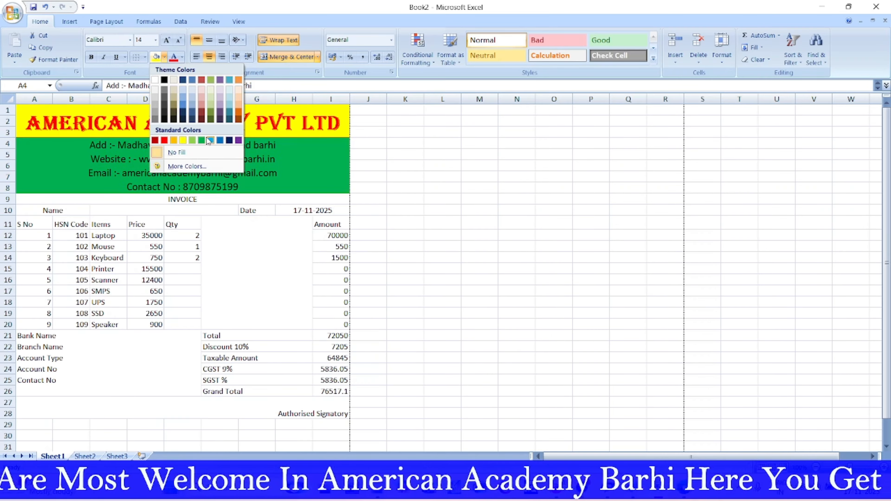
{"action": "left_click", "coordinate": [211, 140]}
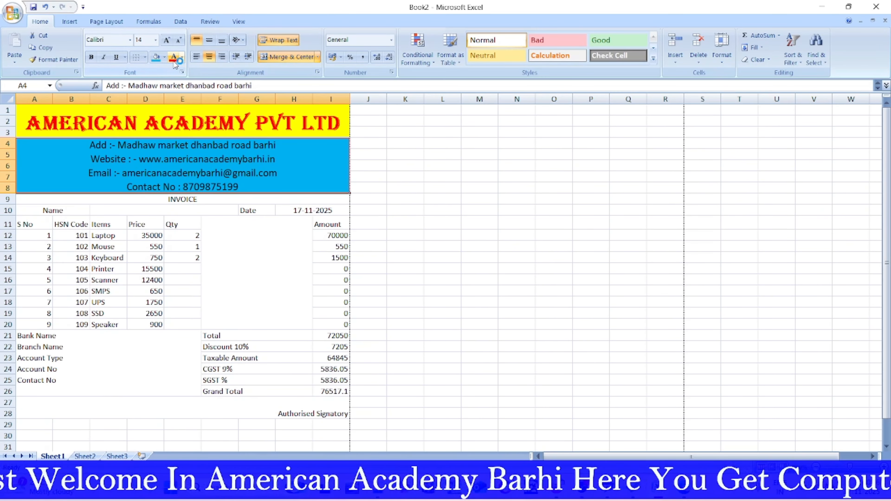
{"action": "left_click", "coordinate": [164, 57]}
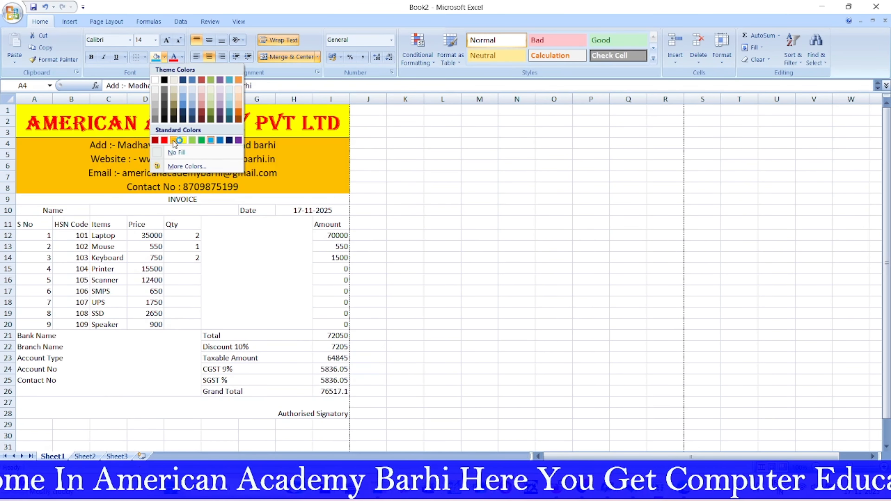
{"action": "left_click", "coordinate": [229, 141]}
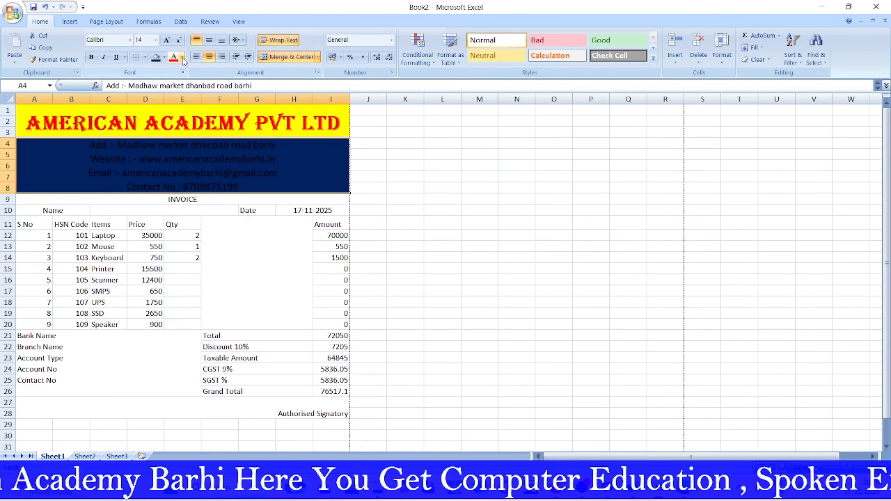
Step: Make the contact block text white, bold Arial Black, and heighten row 8 to show the Contact No
{"action": "left_click", "coordinate": [183, 57]}
{"action": "left_click", "coordinate": [173, 93]}
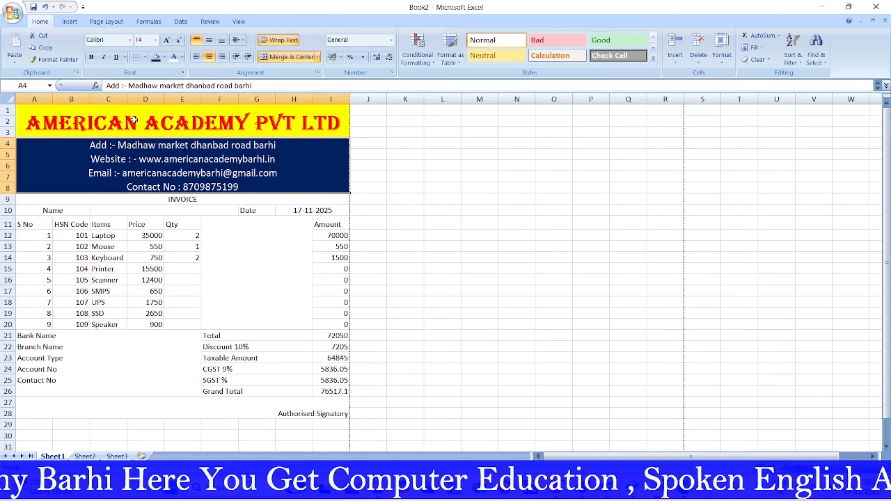
{"action": "left_click", "coordinate": [92, 57]}
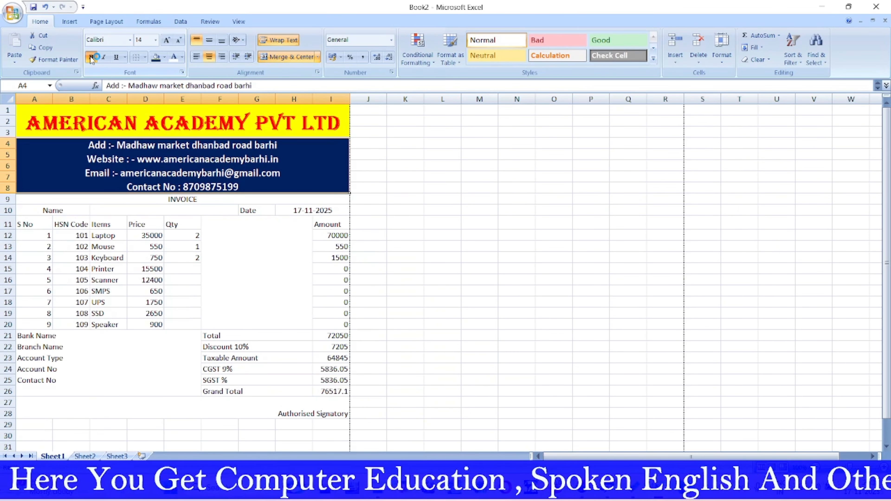
{"action": "left_click", "coordinate": [130, 41]}
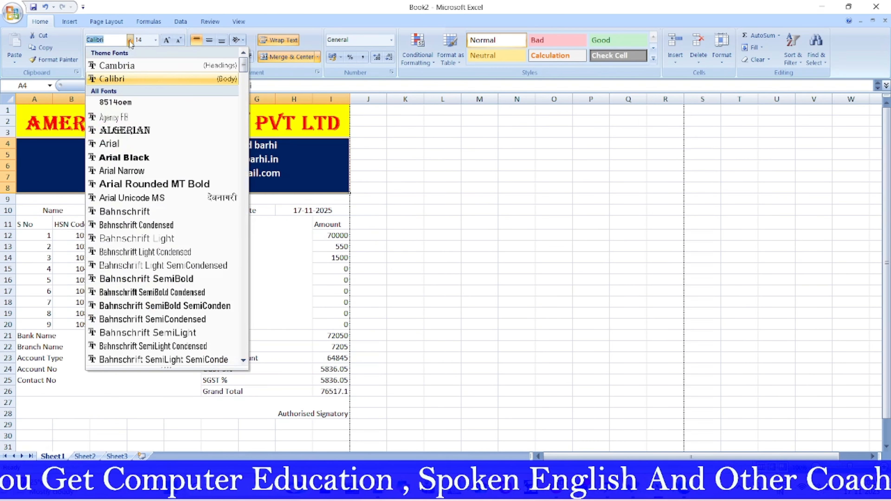
{"action": "left_click", "coordinate": [129, 158]}
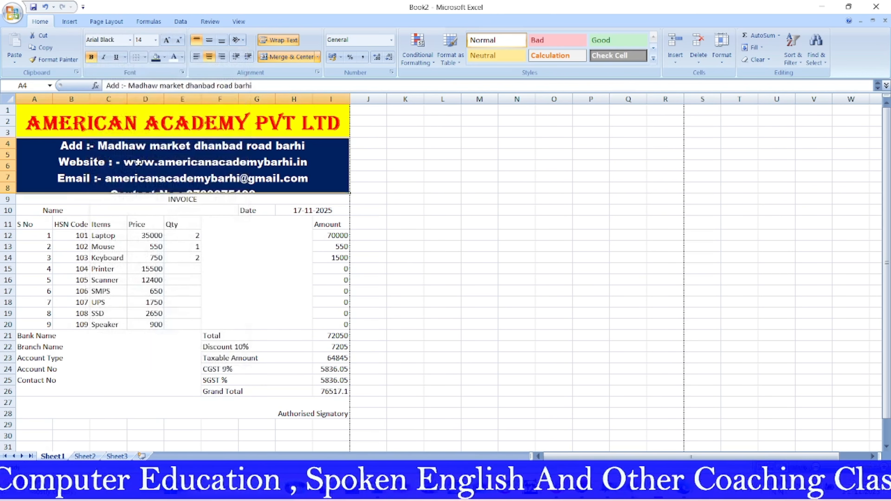
{"action": "left_click_drag", "start_coordinate": [7, 192], "coordinate": [10, 201]}
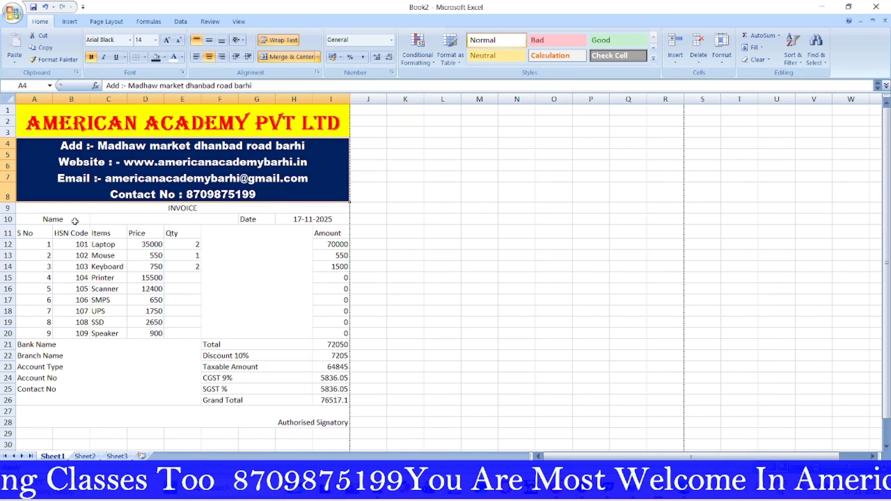
Step: Give the INVOICE row a yellow fill with red Arial Black text
{"action": "left_click", "coordinate": [159, 209]}
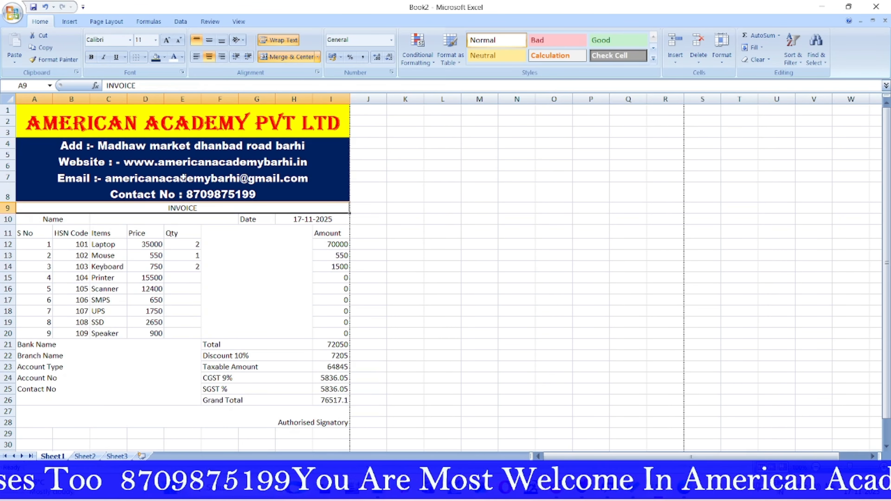
{"action": "left_click", "coordinate": [164, 57]}
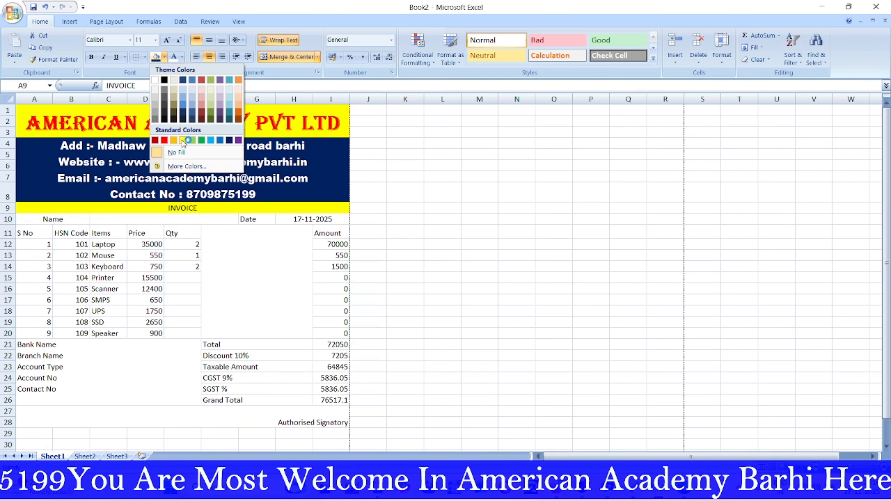
{"action": "left_click", "coordinate": [183, 140]}
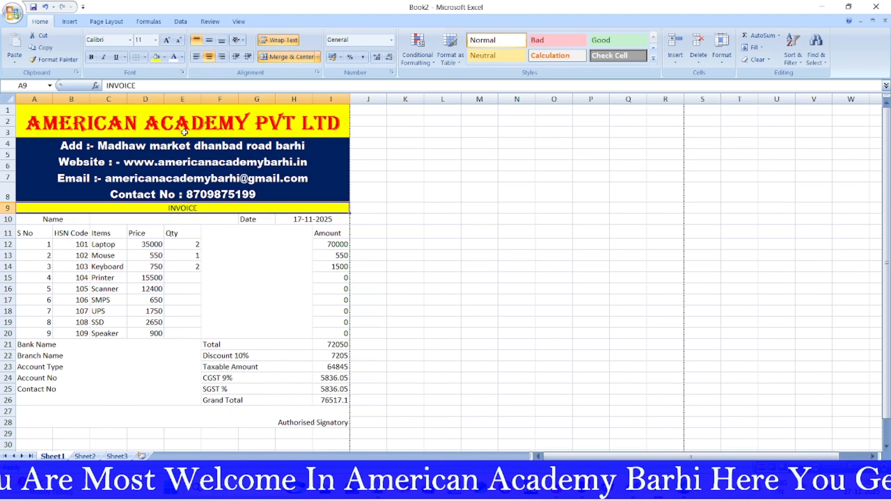
{"action": "left_click", "coordinate": [175, 57]}
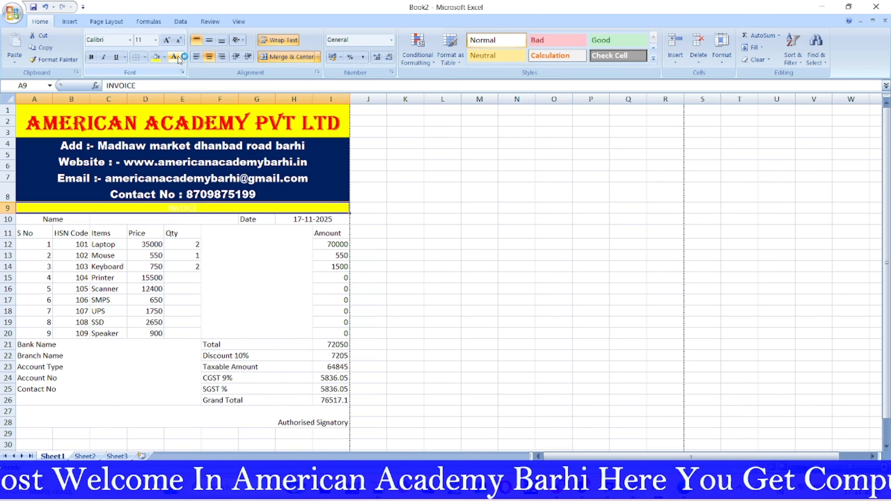
{"action": "left_click", "coordinate": [182, 57]}
{"action": "left_click", "coordinate": [183, 151]}
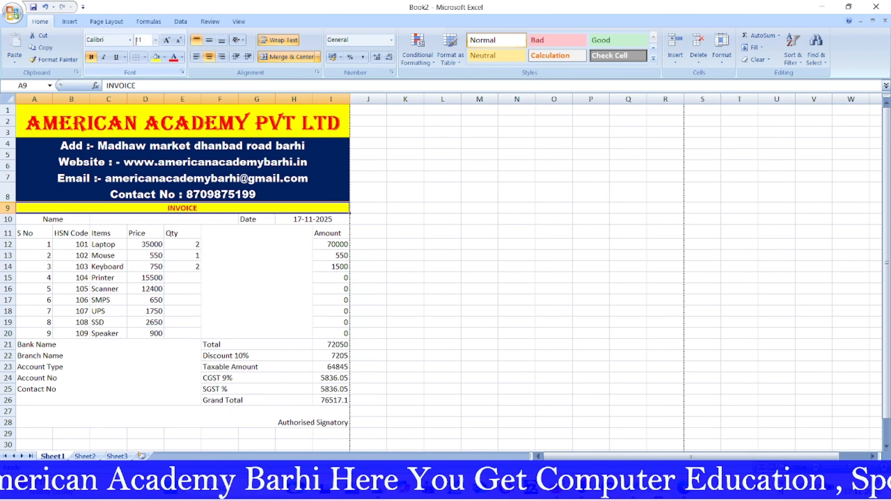
{"action": "left_click", "coordinate": [130, 40]}
{"action": "left_click", "coordinate": [125, 158]}
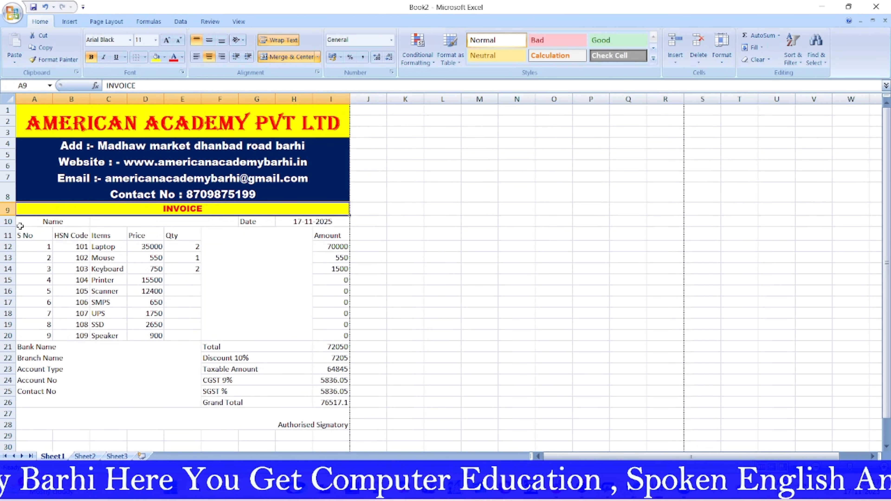
Step: Heighten row 9, middle-align INVOICE and enlarge it to size 24
{"action": "left_click_drag", "start_coordinate": [8, 216], "coordinate": [9, 227]}
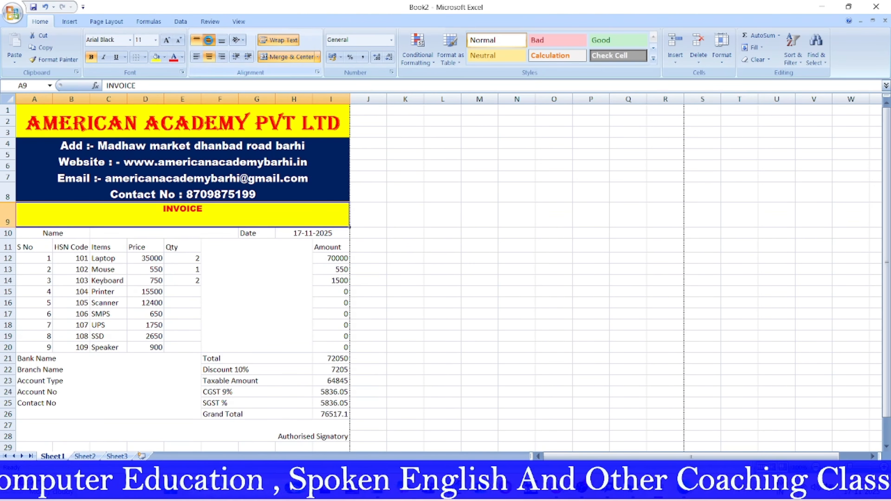
{"action": "left_click", "coordinate": [209, 40]}
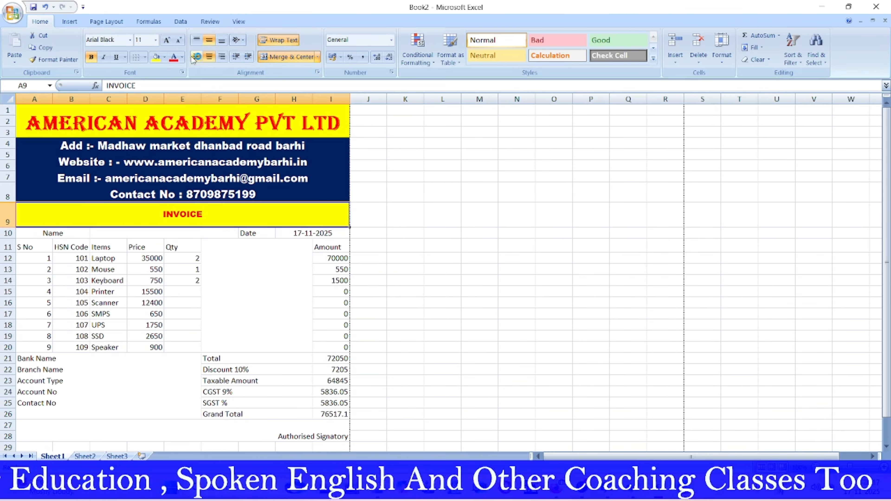
{"action": "left_click", "coordinate": [167, 40]}
{"action": "left_click", "coordinate": [167, 40]}
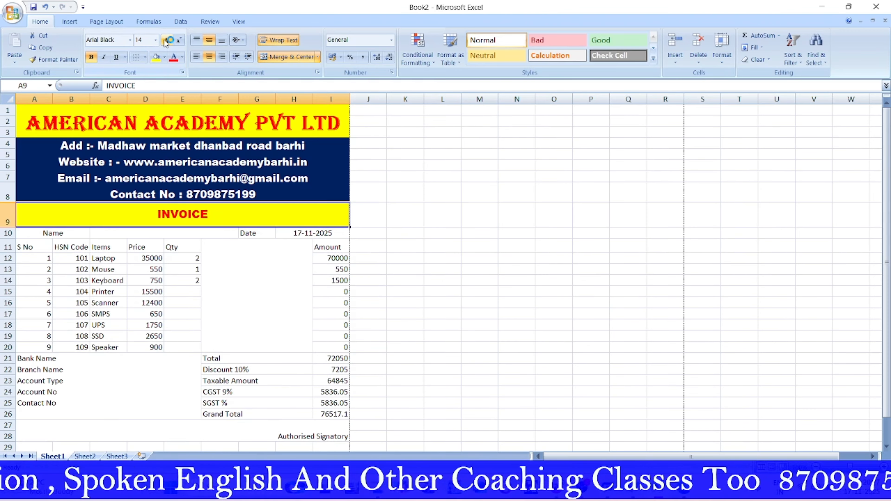
{"action": "left_click", "coordinate": [168, 40]}
{"action": "left_click", "coordinate": [167, 39]}
{"action": "left_click", "coordinate": [167, 40]}
{"action": "left_click", "coordinate": [167, 40]}
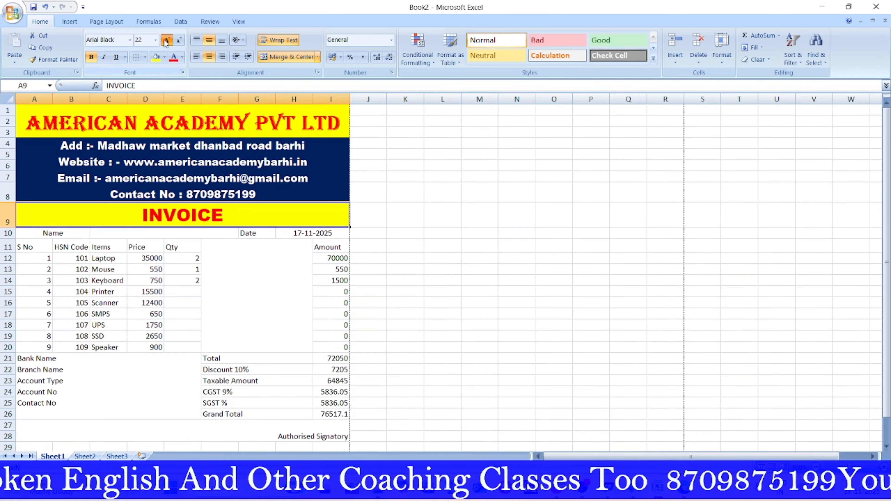
{"action": "left_click", "coordinate": [167, 40]}
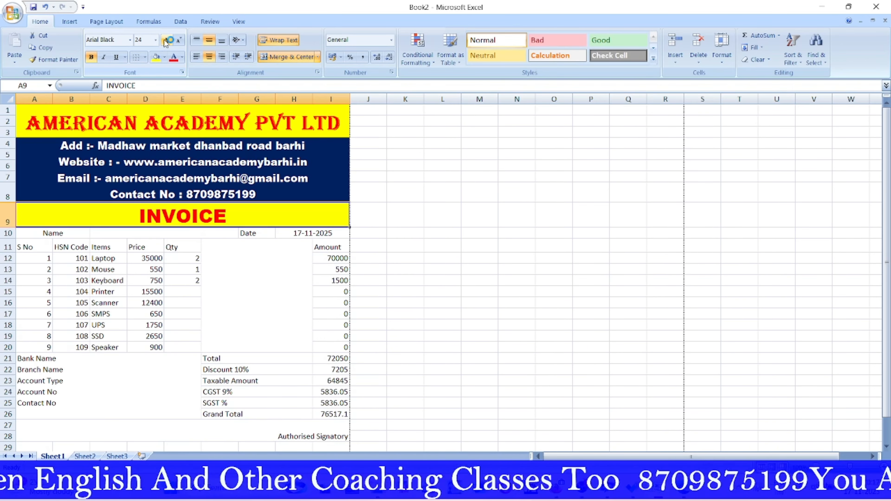
Step: Set the INVOICE title to Bodoni MT Black in green
{"action": "left_click", "coordinate": [130, 40]}
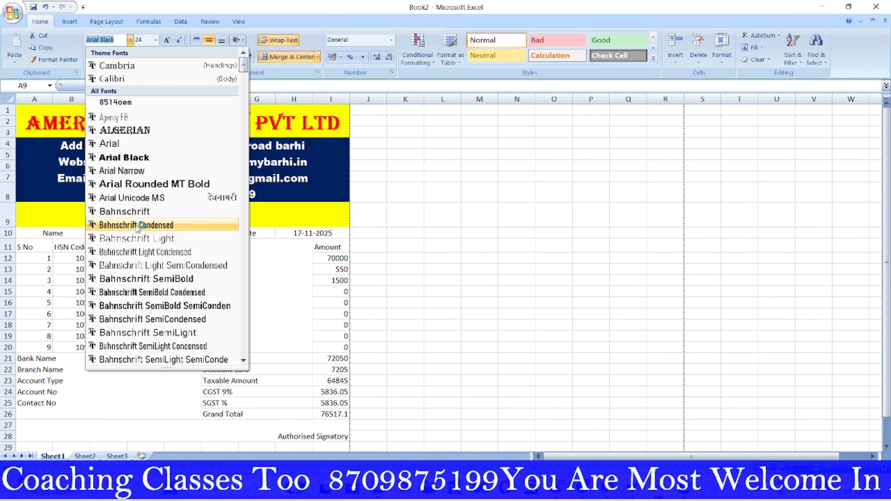
{"action": "scroll", "coordinate": [147, 250], "scroll_direction": "down", "scroll_amount": 7}
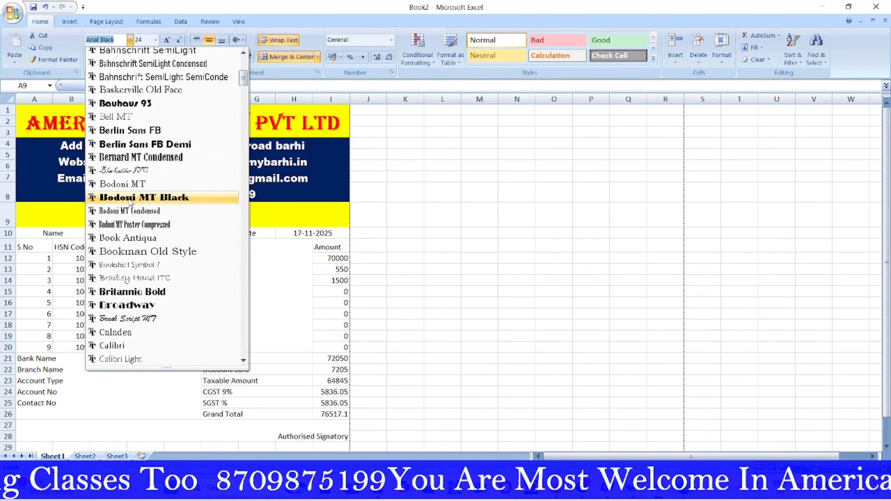
{"action": "left_click", "coordinate": [130, 199]}
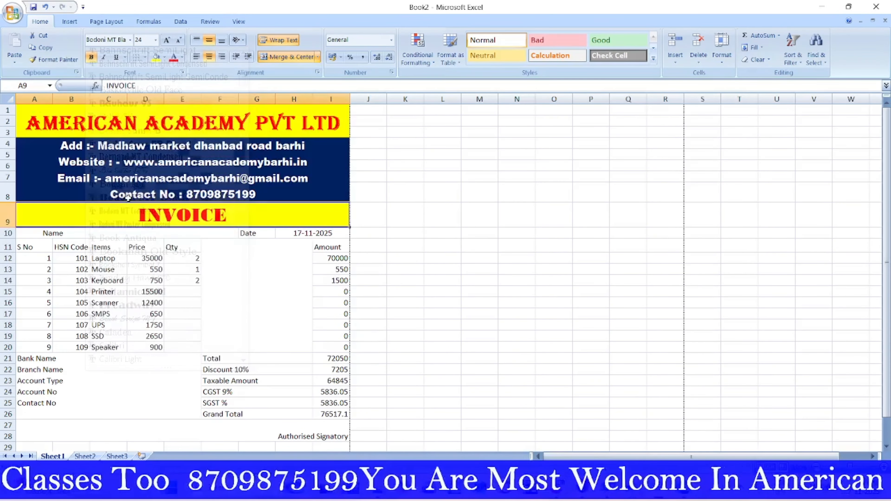
{"action": "left_click", "coordinate": [182, 59]}
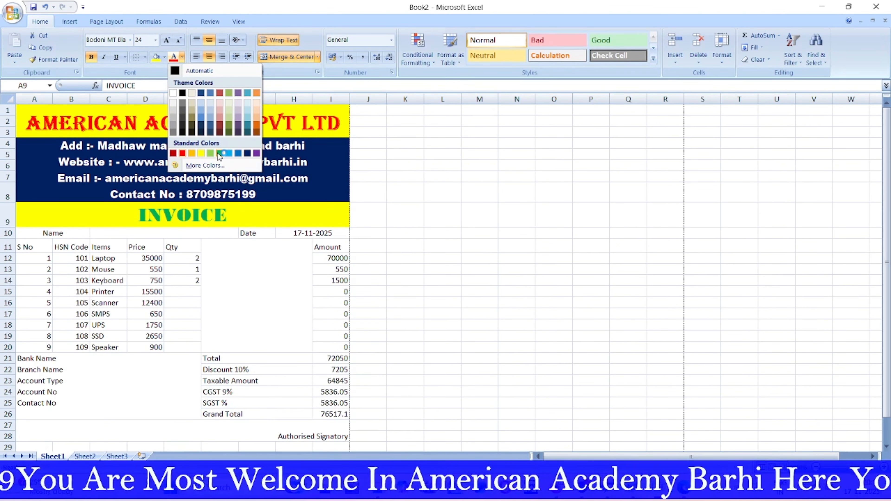
{"action": "left_click", "coordinate": [219, 155]}
{"action": "left_click", "coordinate": [442, 246]}
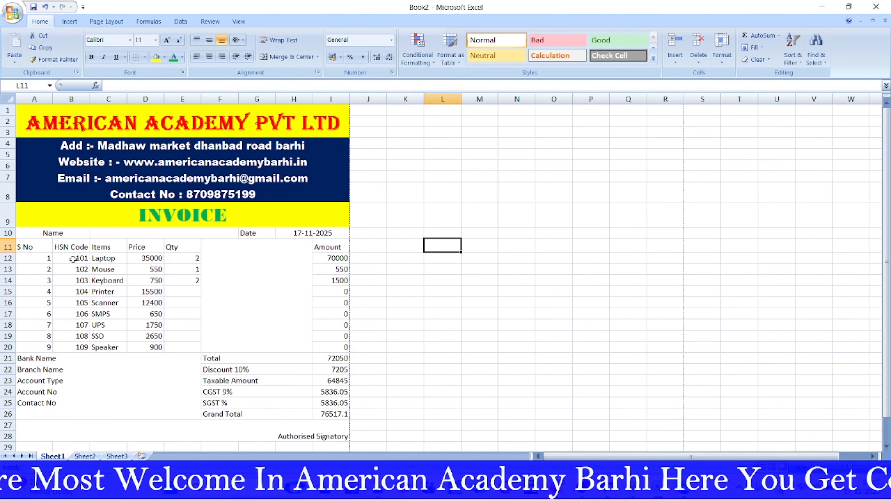
Step: Make the Name label in A10 bold at size 22
{"action": "left_click", "coordinate": [43, 234]}
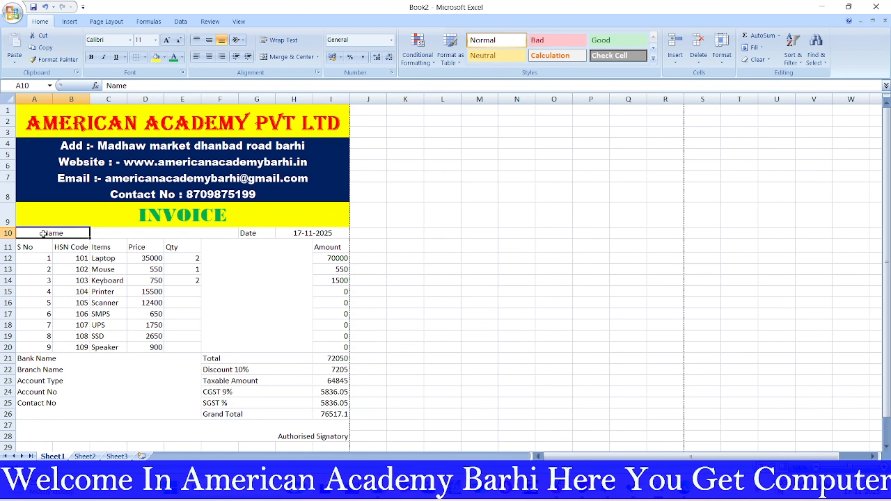
{"action": "left_click", "coordinate": [91, 57]}
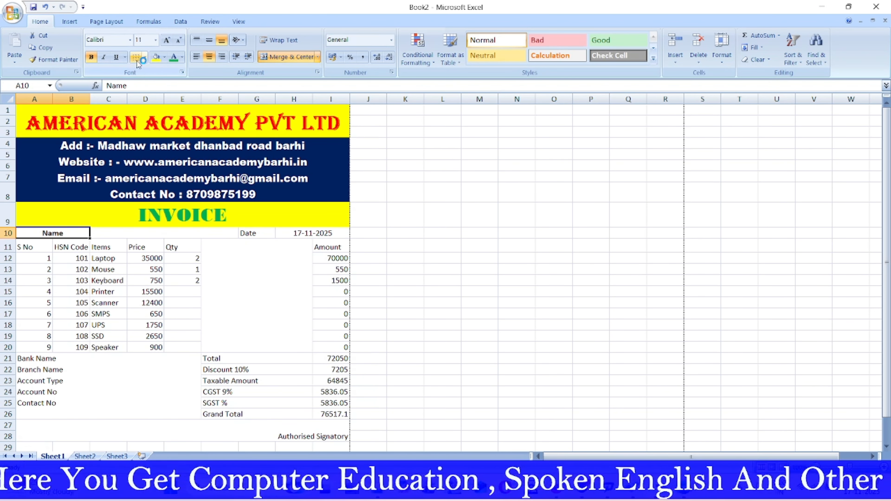
{"action": "left_click", "coordinate": [168, 40]}
{"action": "left_click", "coordinate": [167, 40]}
{"action": "left_click", "coordinate": [168, 41]}
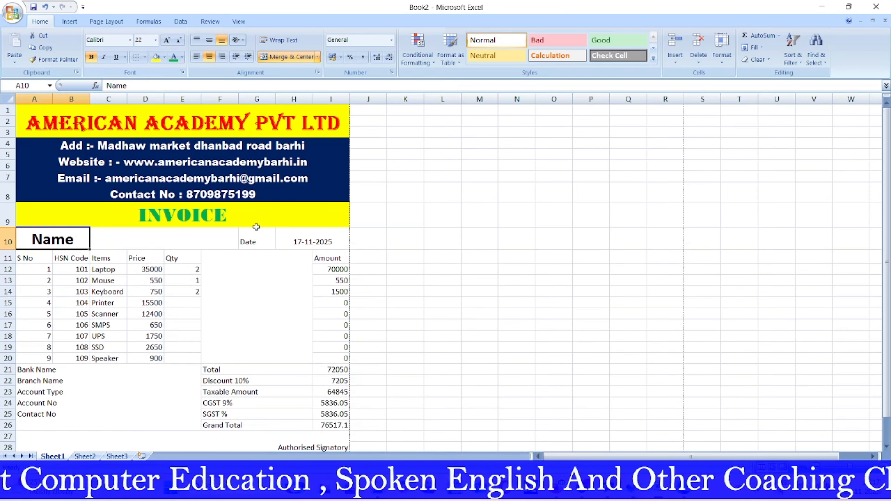
Step: Make the Date label bold at size 22 and copy that style to the date 17-11-2025
{"action": "left_click", "coordinate": [252, 238]}
{"action": "left_click", "coordinate": [167, 41]}
{"action": "left_click", "coordinate": [168, 40]}
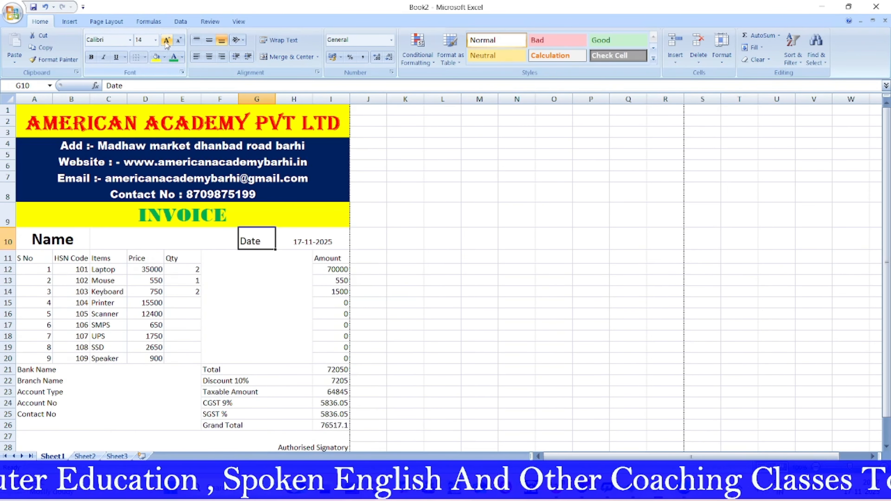
{"action": "left_click", "coordinate": [168, 41]}
{"action": "left_click", "coordinate": [167, 41]}
{"action": "left_click", "coordinate": [168, 41]}
{"action": "left_click", "coordinate": [168, 41]}
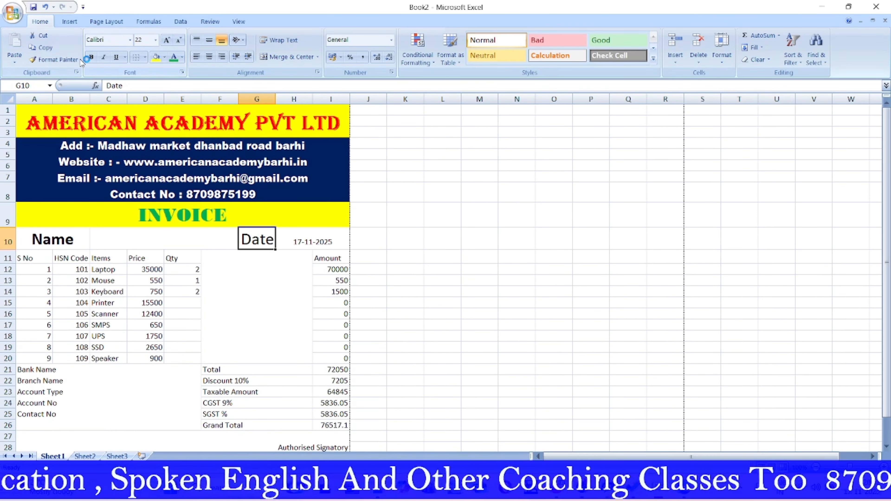
{"action": "left_click", "coordinate": [91, 58]}
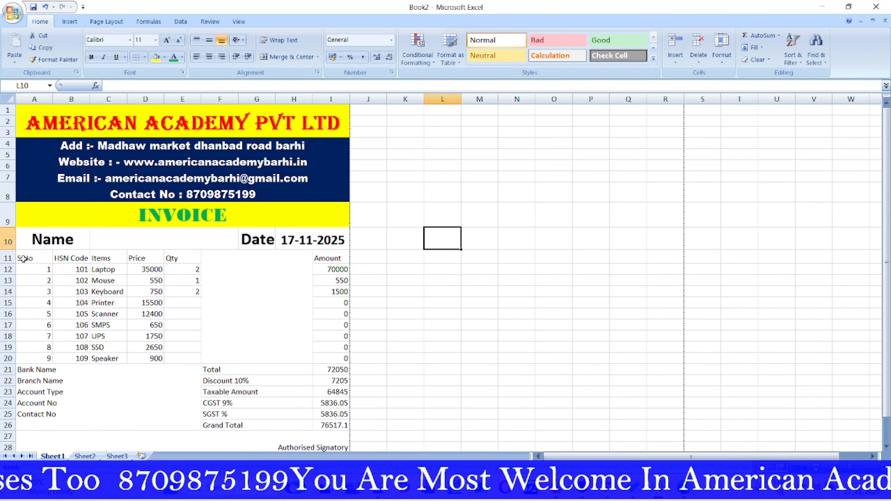
{"action": "left_click_drag", "start_coordinate": [24, 258], "coordinate": [329, 260]}
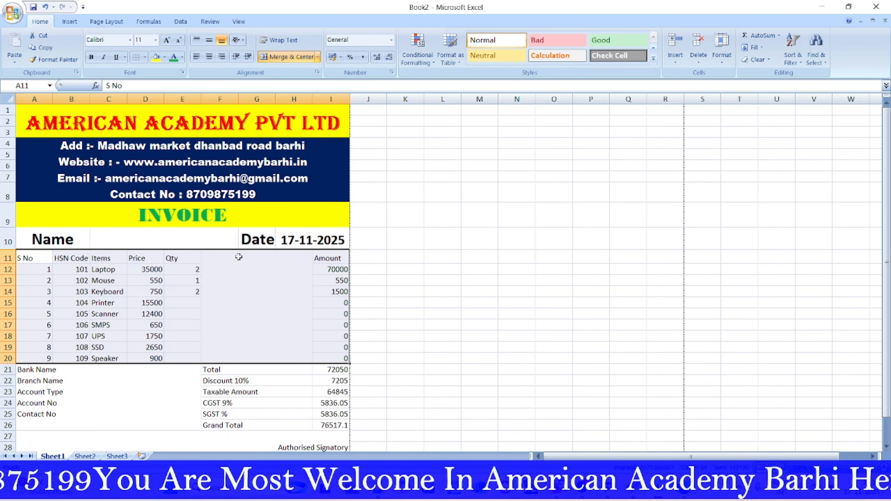
Step: Bold the row 11 headings S No, HSN Code, Items, Price, Qty and Amount
{"action": "left_click_drag", "start_coordinate": [40, 258], "coordinate": [169, 255]}
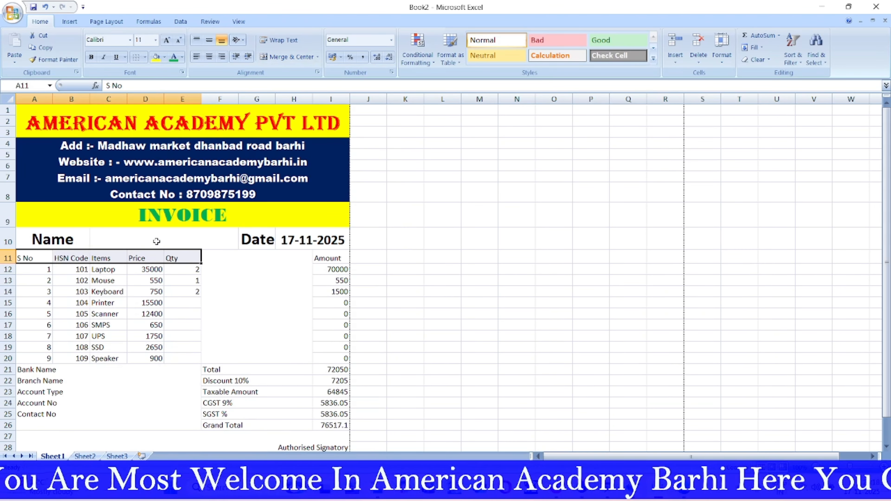
{"action": "left_click", "coordinate": [91, 57]}
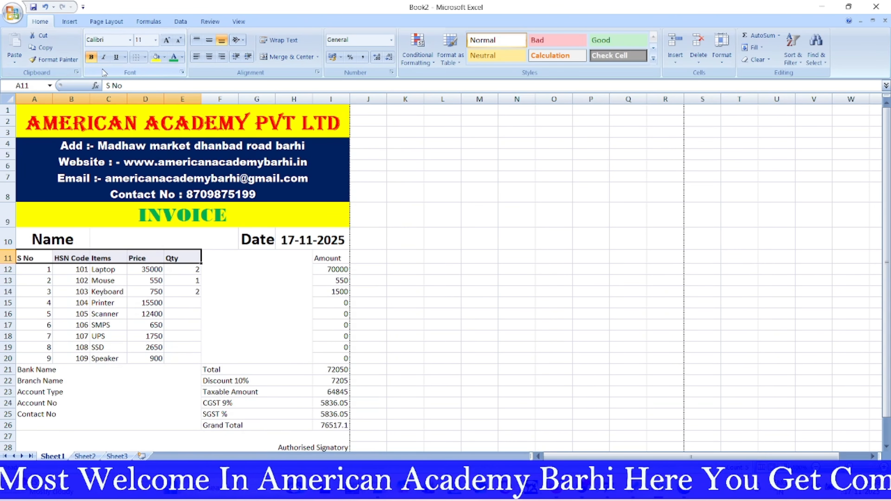
{"action": "left_click", "coordinate": [326, 259]}
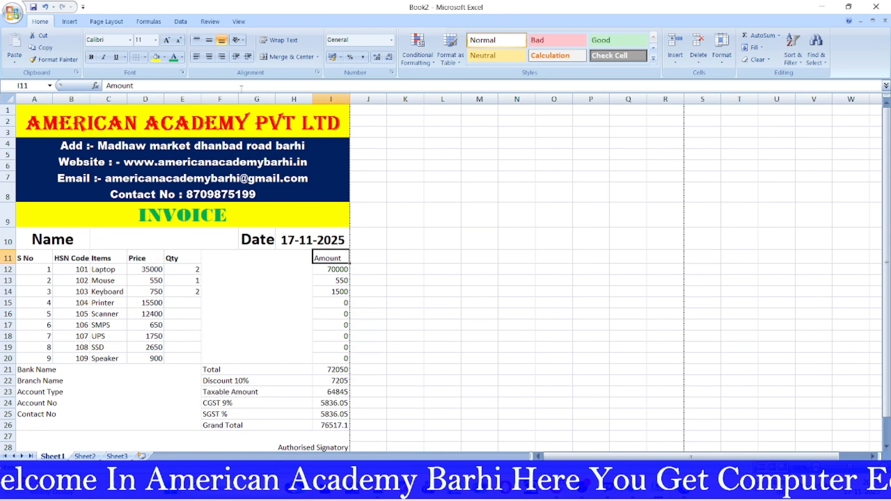
{"action": "left_click", "coordinate": [91, 57]}
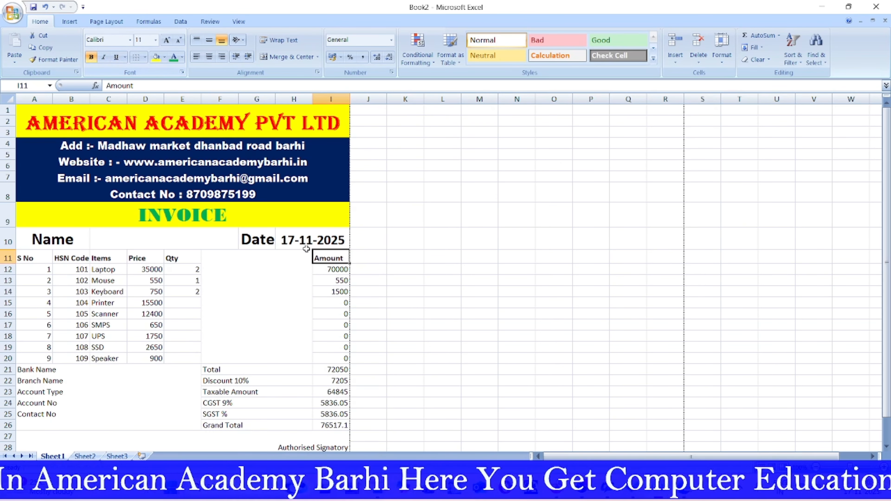
{"action": "left_click", "coordinate": [471, 273]}
{"action": "left_click_drag", "start_coordinate": [19, 259], "coordinate": [56, 259]}
{"action": "left_click", "coordinate": [554, 303]}
Step: Set Authorised Signatory to bold size 14 and drag row 28 taller
{"action": "scroll", "coordinate": [307, 303], "scroll_direction": "down", "scroll_amount": 3}
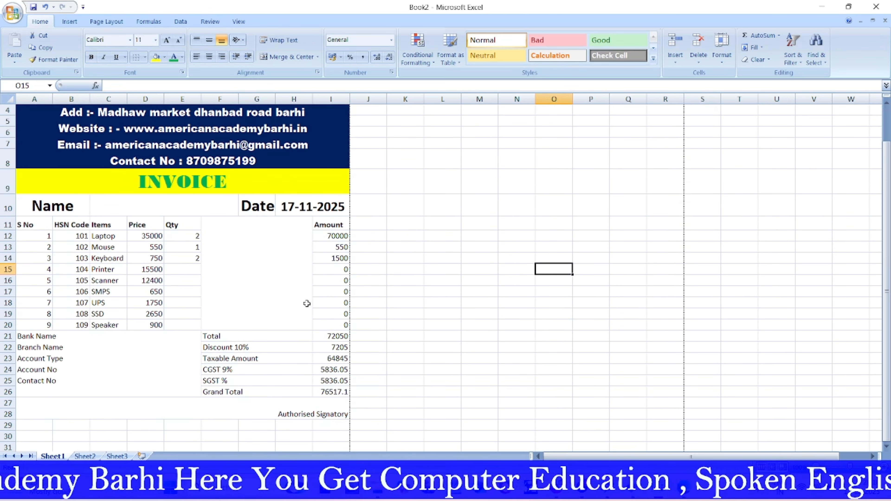
{"action": "left_click", "coordinate": [299, 326]}
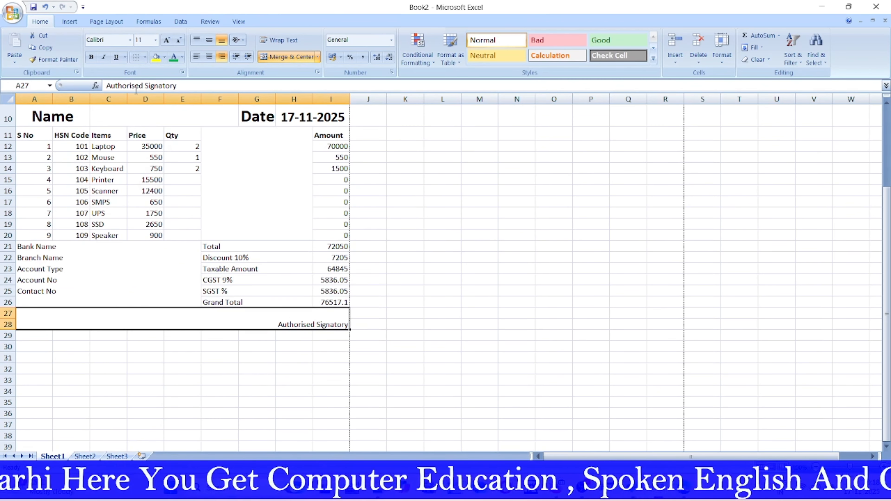
{"action": "left_click", "coordinate": [93, 57]}
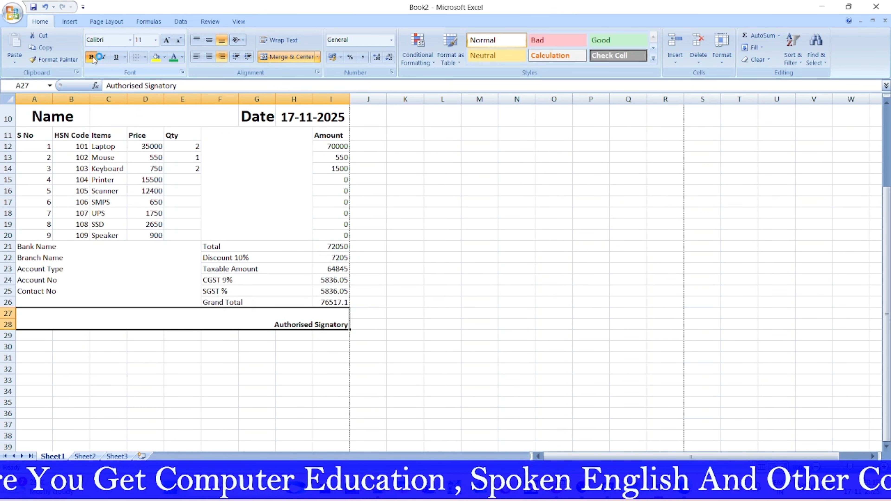
{"action": "left_click", "coordinate": [167, 41]}
{"action": "left_click", "coordinate": [167, 40]}
{"action": "left_click", "coordinate": [167, 41]}
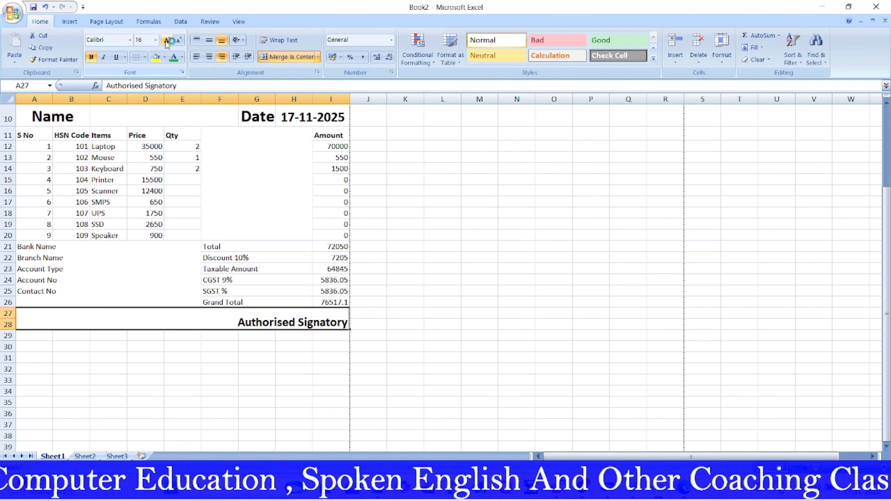
{"action": "left_click", "coordinate": [179, 41]}
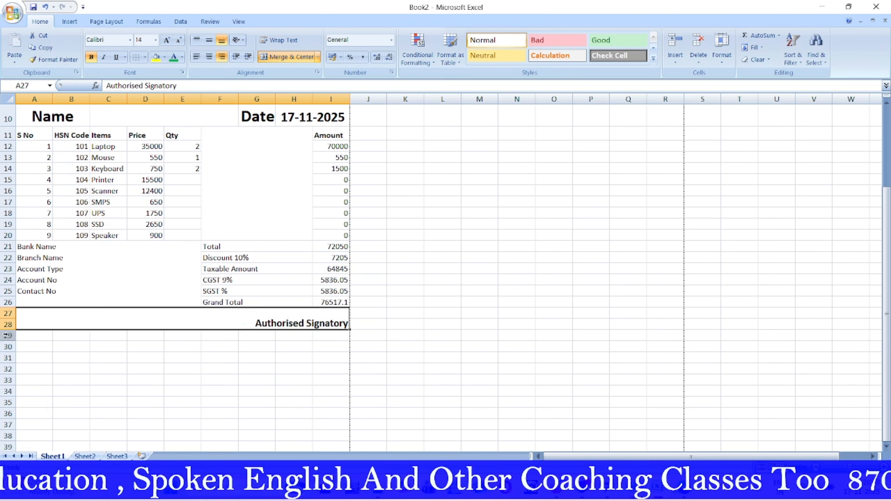
{"action": "left_click_drag", "start_coordinate": [6, 330], "coordinate": [6, 346]}
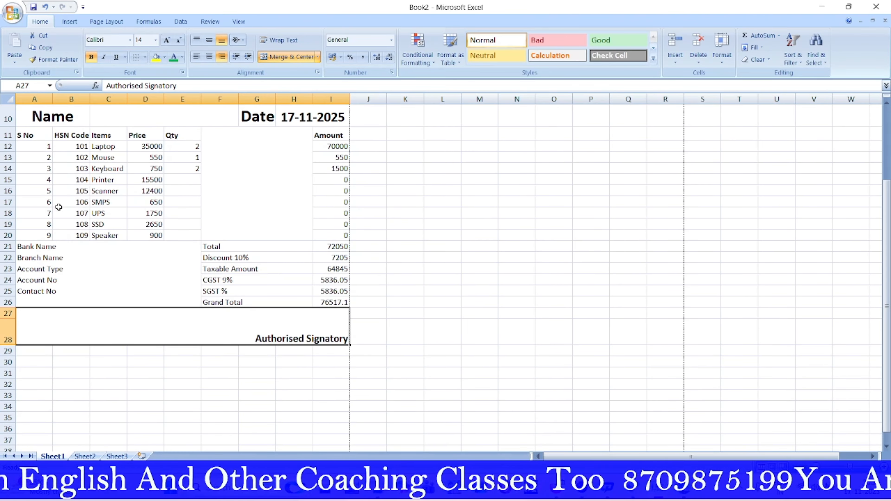
Step: Enlarge the row 11 headings, autofit columns B and C, and centre the item table A11:E20
{"action": "left_click_drag", "start_coordinate": [25, 135], "coordinate": [183, 135]}
{"action": "left_click", "coordinate": [167, 40]}
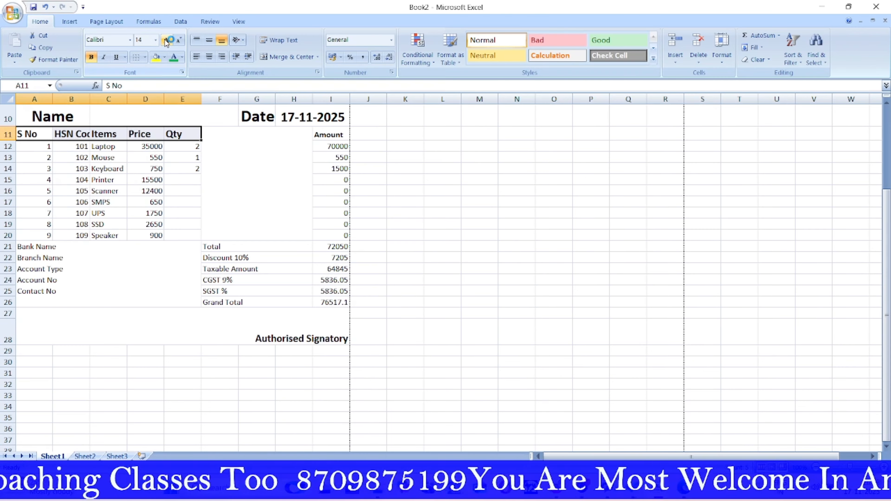
{"action": "double_click", "coordinate": [87, 99]}
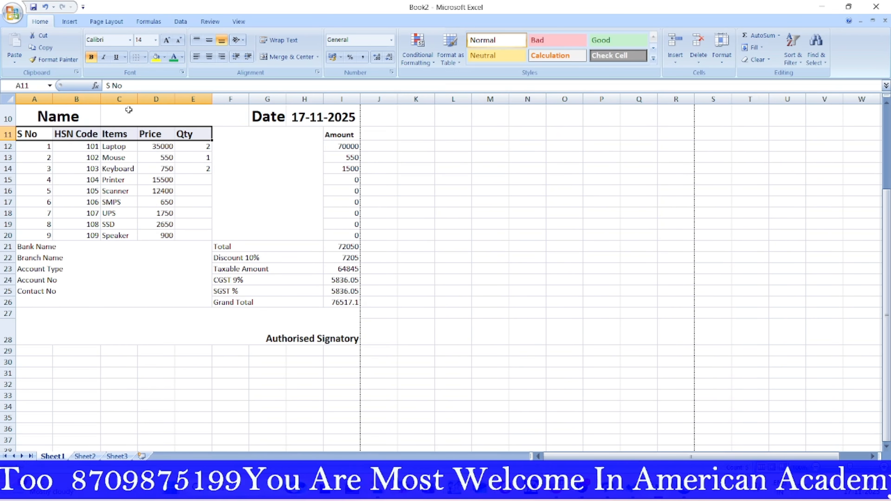
{"action": "double_click", "coordinate": [137, 99]}
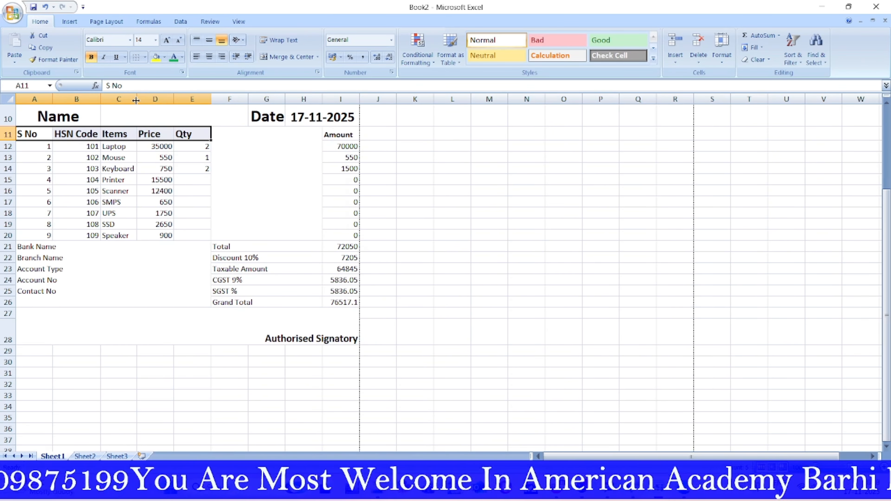
{"action": "left_click_drag", "start_coordinate": [30, 135], "coordinate": [191, 234]}
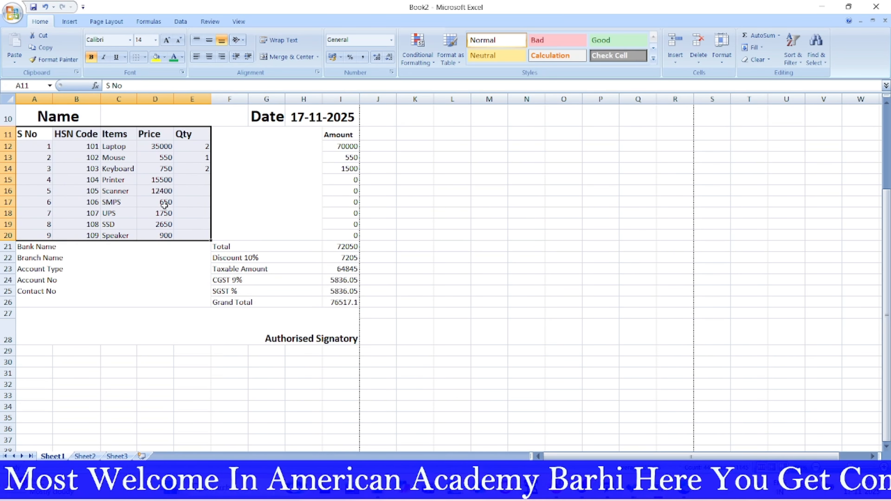
{"action": "left_click", "coordinate": [207, 58]}
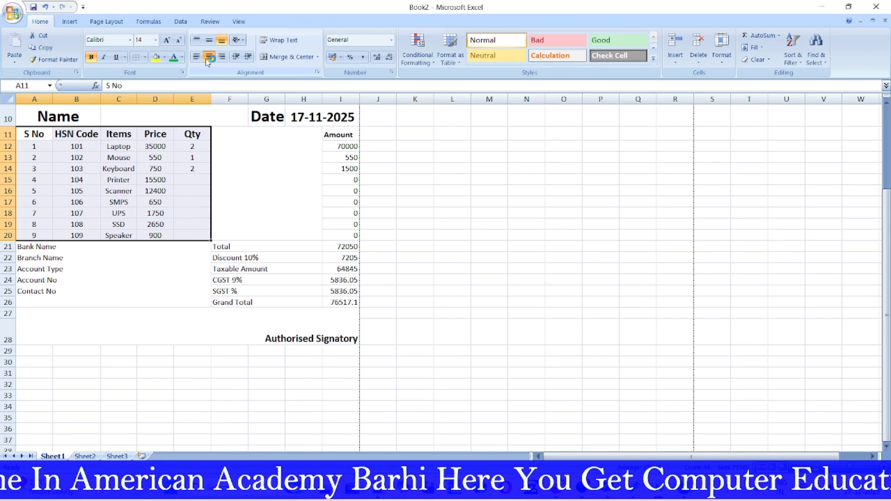
{"action": "left_click", "coordinate": [210, 41]}
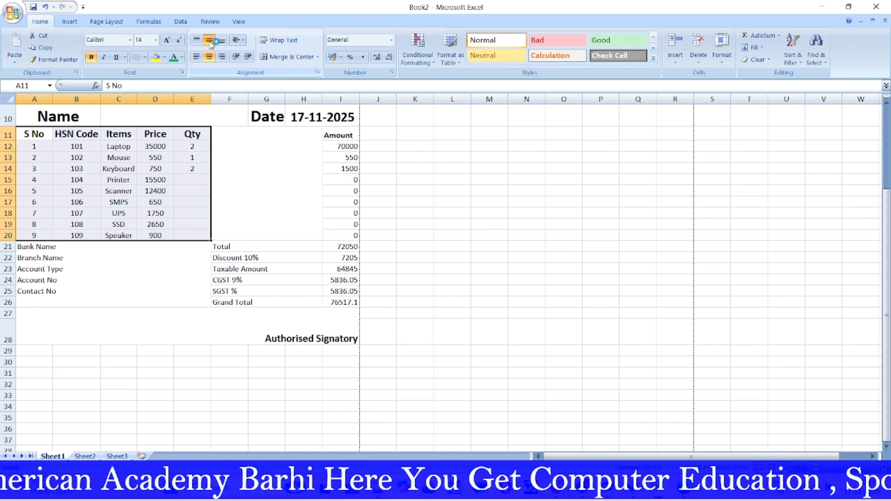
Step: Bold the Amount column and the Total through Grand Total block F11:I26
{"action": "left_click", "coordinate": [179, 332]}
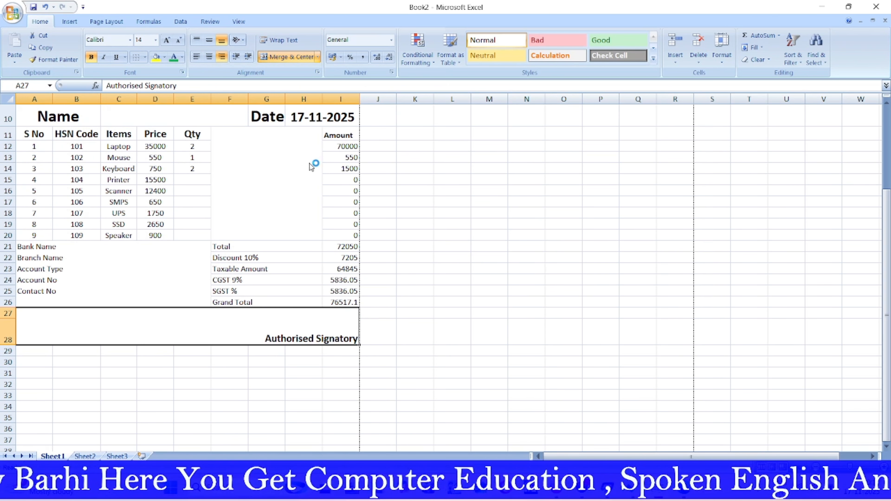
{"action": "left_click_drag", "start_coordinate": [265, 133], "coordinate": [333, 303]}
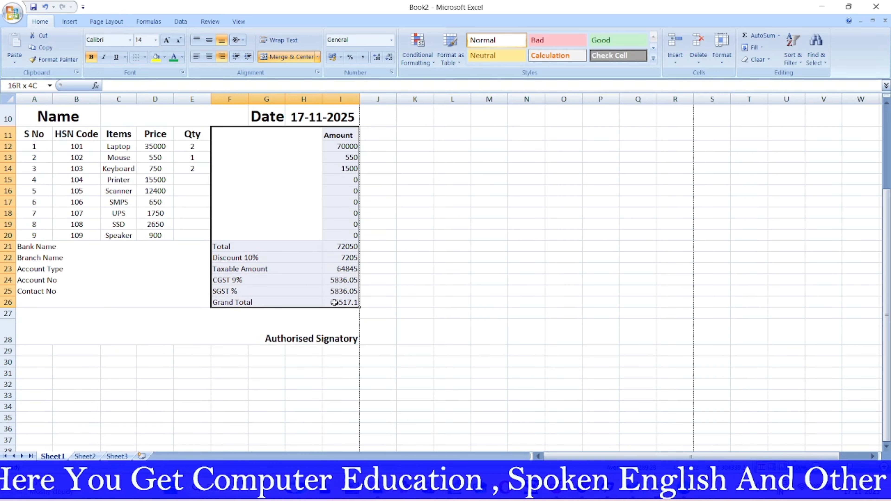
{"action": "left_click", "coordinate": [90, 57]}
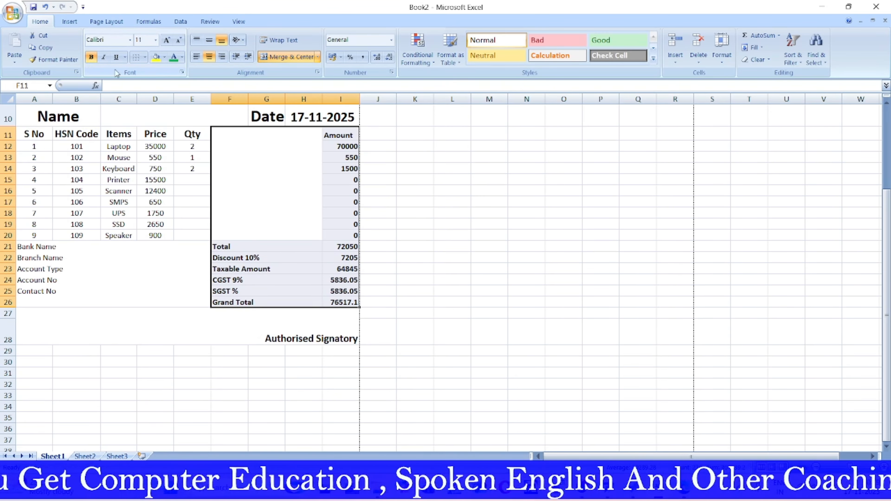
{"action": "left_click", "coordinate": [487, 268]}
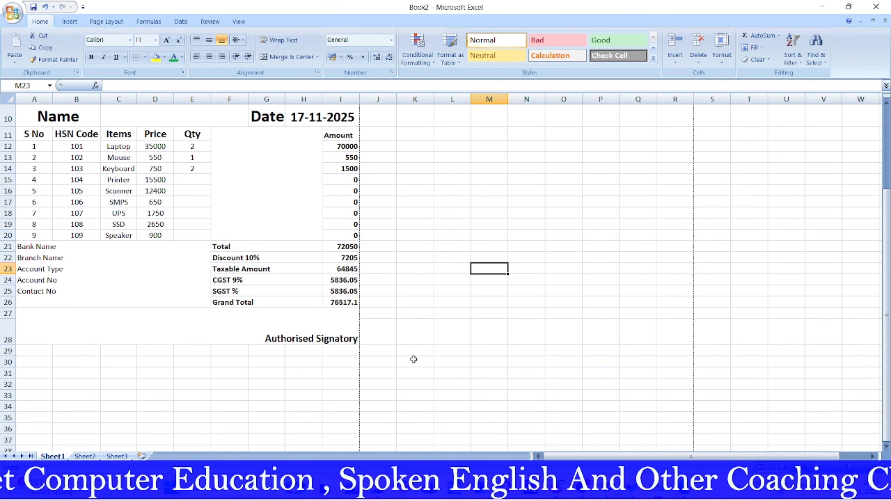
{"action": "left_click", "coordinate": [518, 371]}
Step: Make the Bank Name to Contact No labels in A21:E26 bold at size 12
{"action": "scroll", "coordinate": [312, 269], "scroll_direction": "up", "scroll_amount": 2}
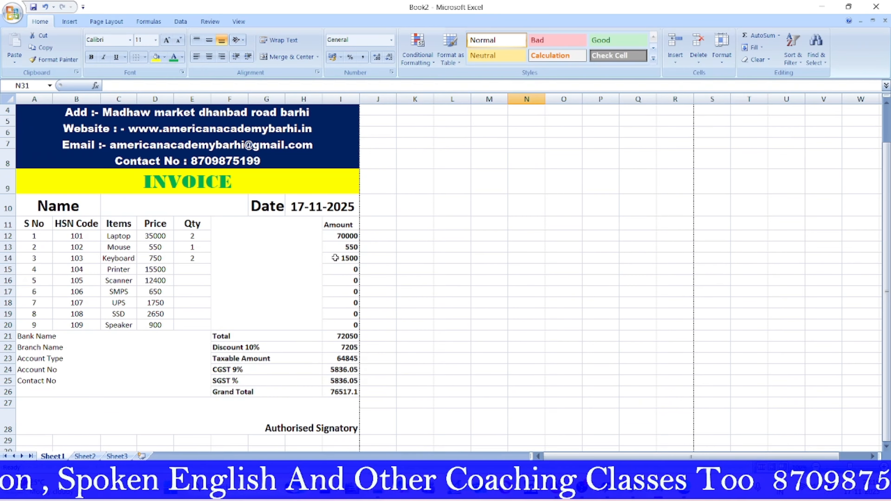
{"action": "scroll", "coordinate": [327, 261], "scroll_direction": "down", "scroll_amount": 3}
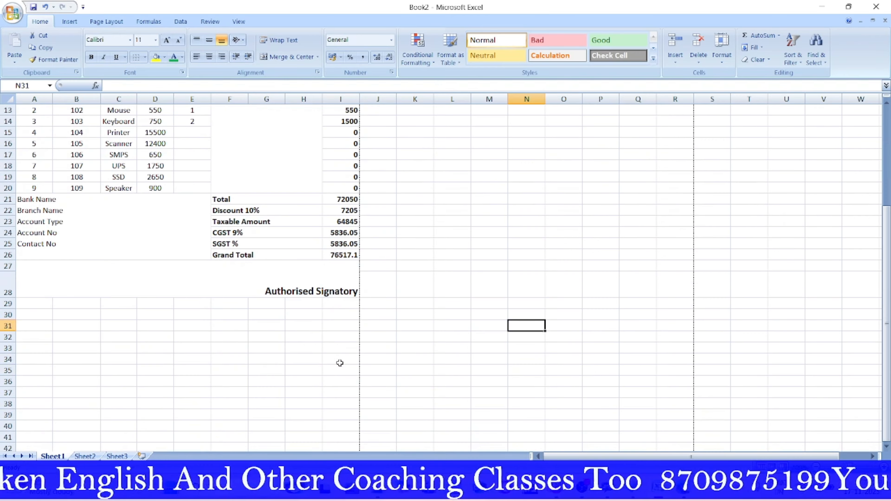
{"action": "scroll", "coordinate": [100, 238], "scroll_direction": "up", "scroll_amount": 2}
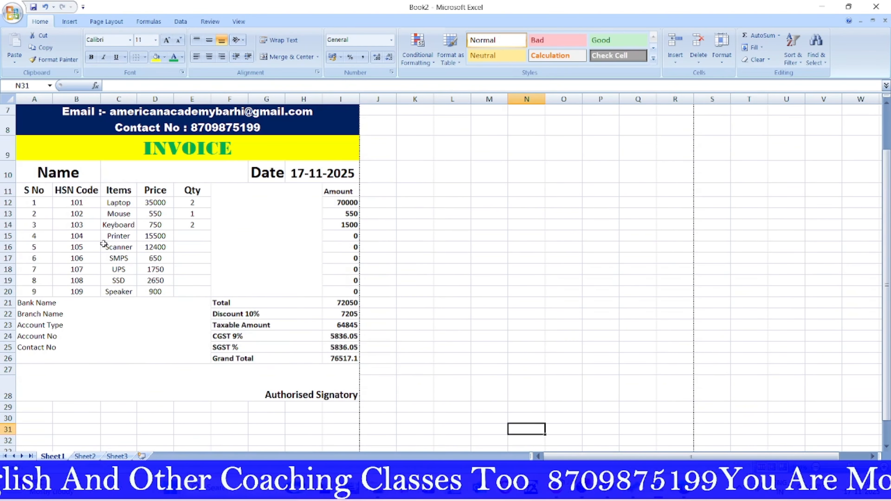
{"action": "left_click_drag", "start_coordinate": [30, 302], "coordinate": [192, 358]}
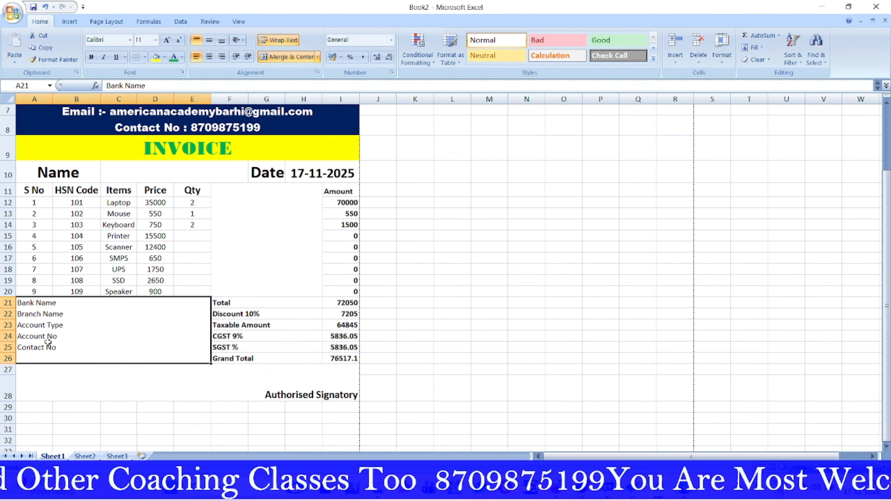
{"action": "left_click", "coordinate": [91, 57]}
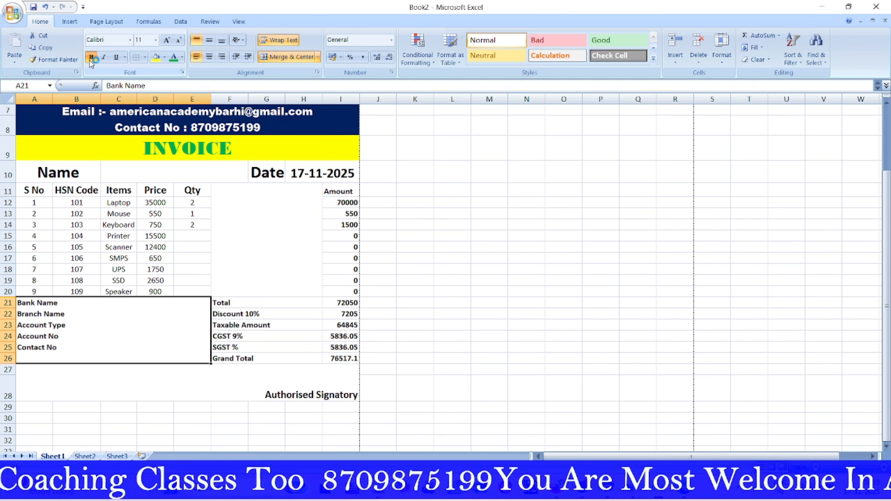
{"action": "left_click", "coordinate": [167, 40]}
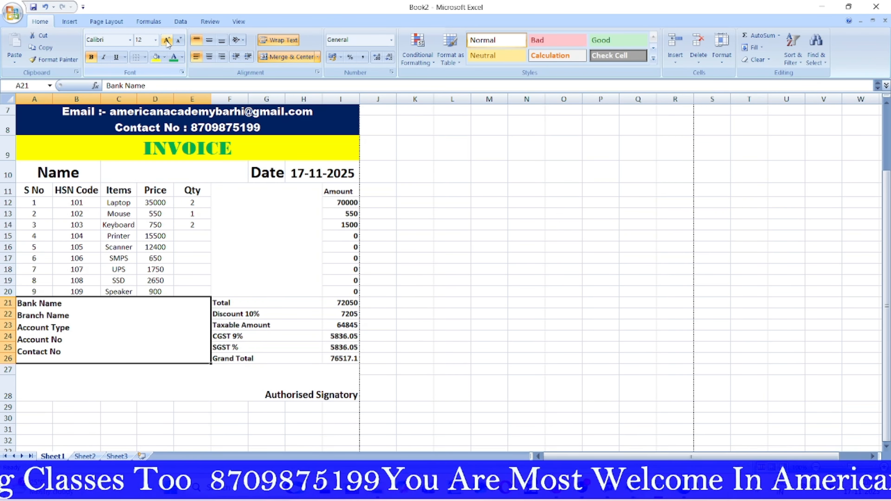
{"action": "left_click", "coordinate": [554, 222]}
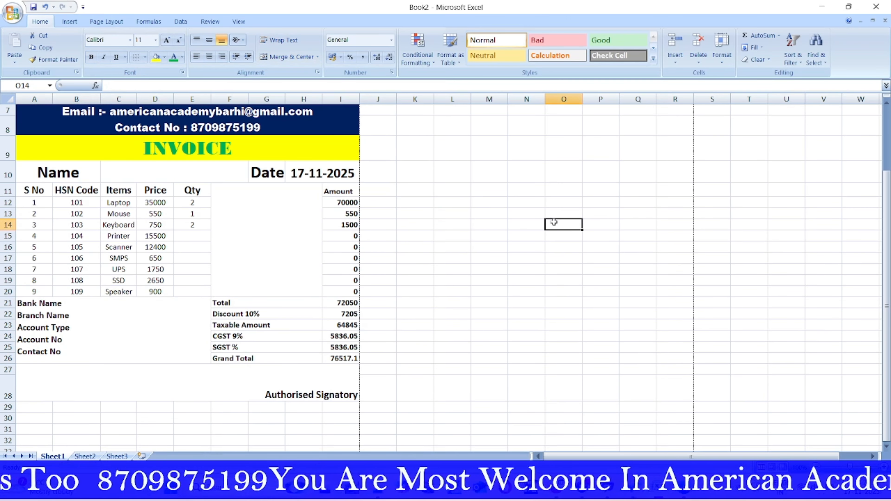
Step: Apply All Borders to A4:I28, from the address rows to Authorised Signatory
{"action": "left_click_drag", "start_coordinate": [44, 119], "coordinate": [226, 394]}
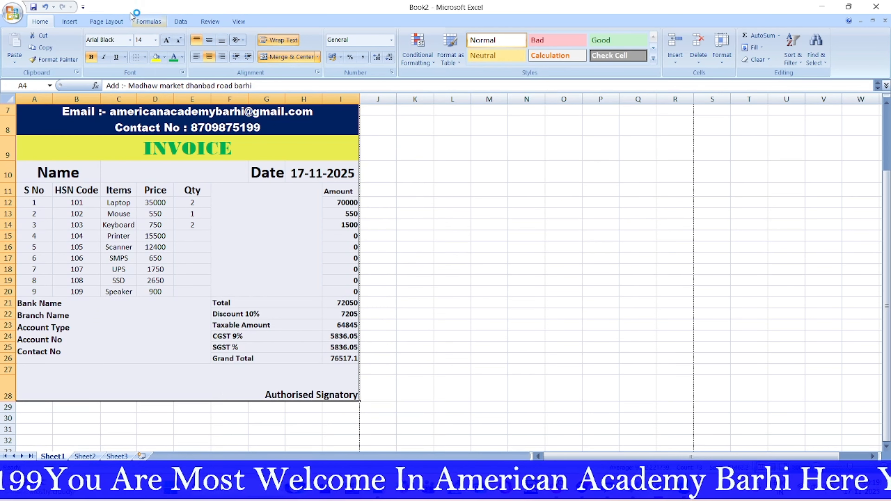
{"action": "left_click", "coordinate": [144, 58]}
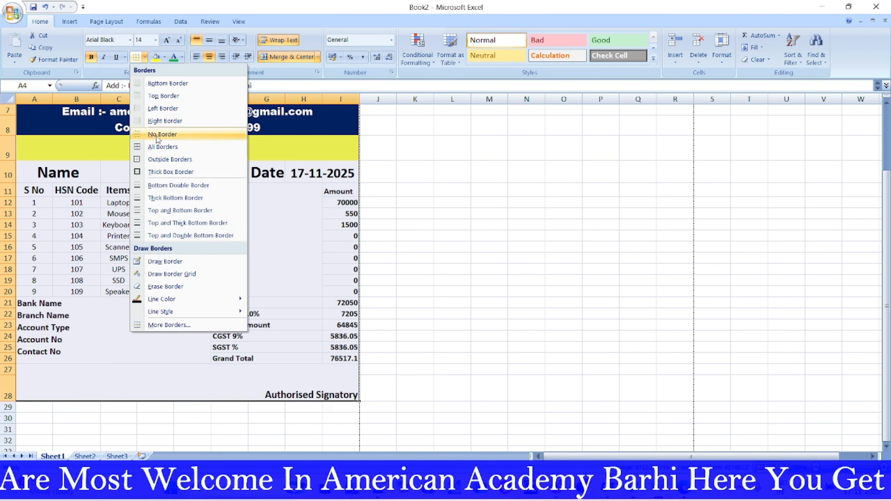
{"action": "left_click", "coordinate": [159, 148]}
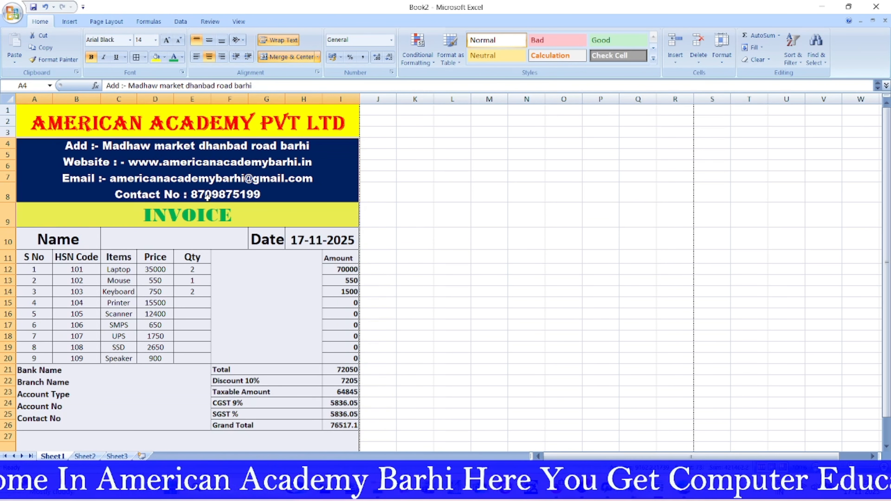
{"action": "scroll", "coordinate": [208, 197], "scroll_direction": "down", "scroll_amount": 2}
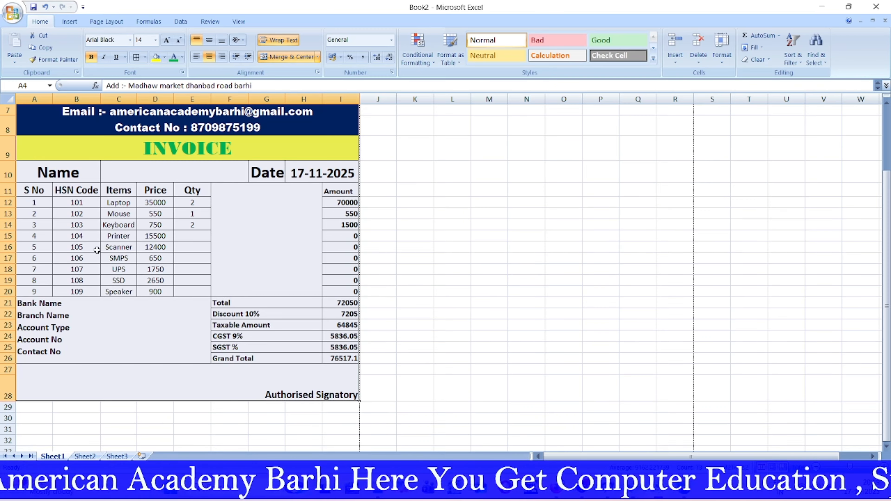
Step: Enter quantities 3, 5 and 4 in E15:E17 for Printer, Scanner and SMPS
{"action": "left_click", "coordinate": [194, 236]}
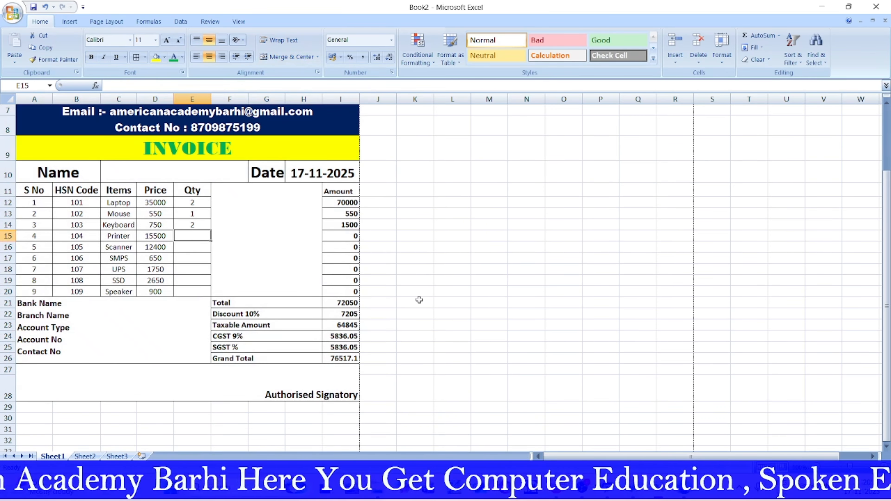
{"action": "type", "text": "3"}
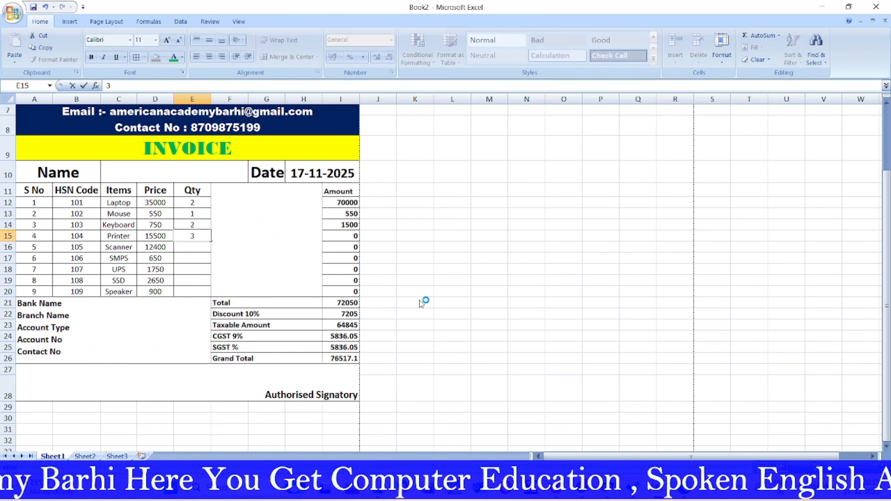
{"action": "left_click", "coordinate": [538, 316]}
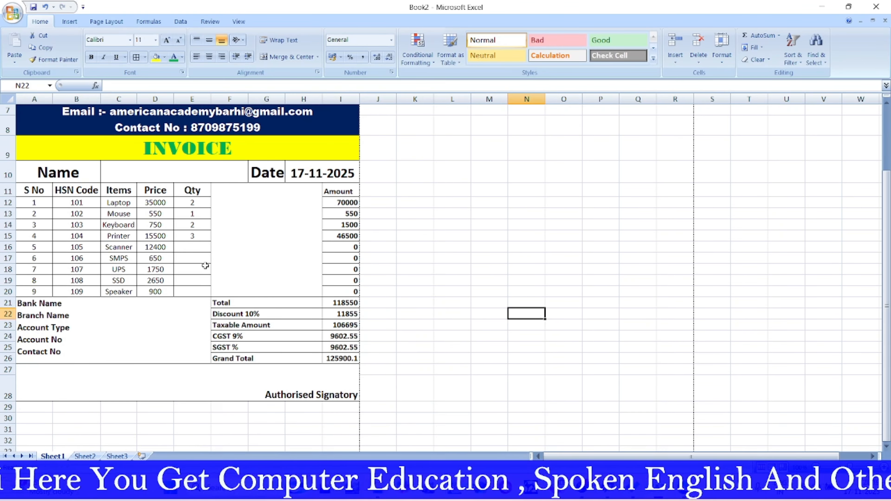
{"action": "left_click", "coordinate": [192, 246]}
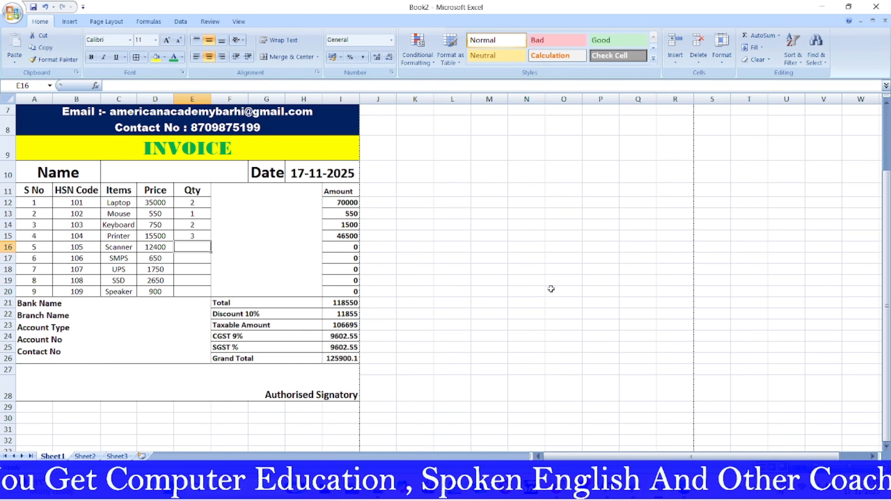
{"action": "type", "text": "5"}
{"action": "left_click", "coordinate": [543, 358]}
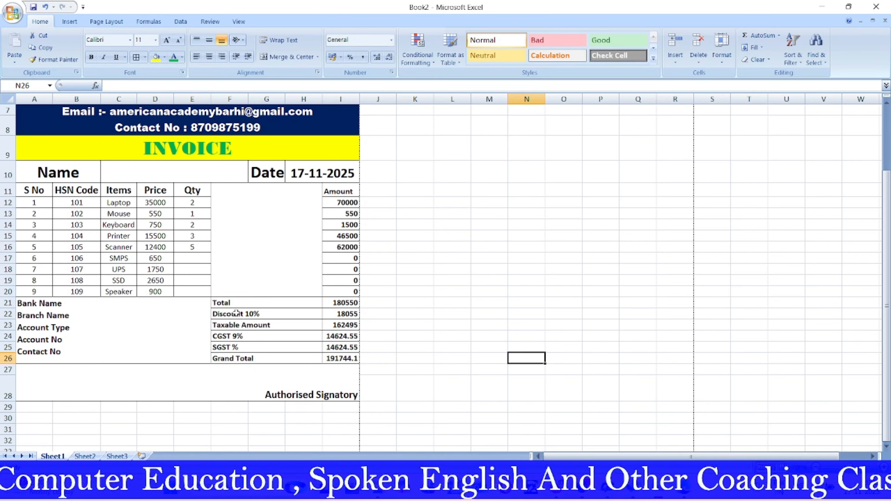
{"action": "left_click", "coordinate": [191, 256]}
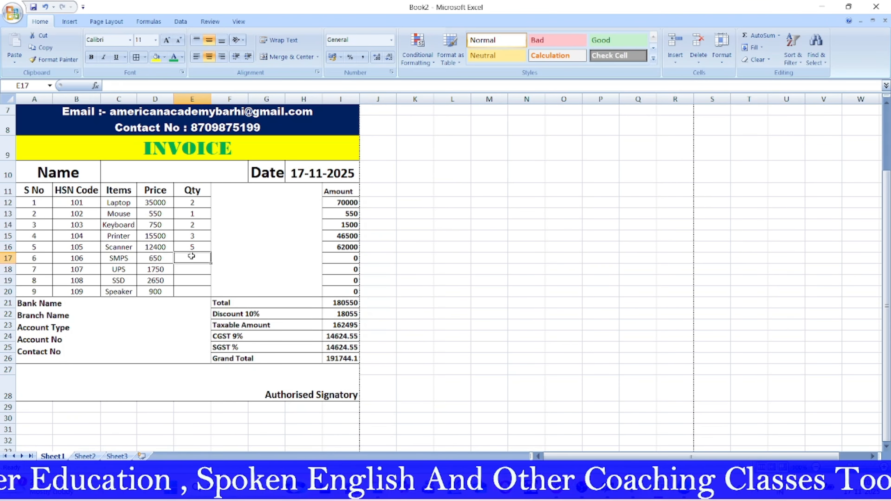
{"action": "type", "text": "4"}
{"action": "left_click", "coordinate": [521, 357]}
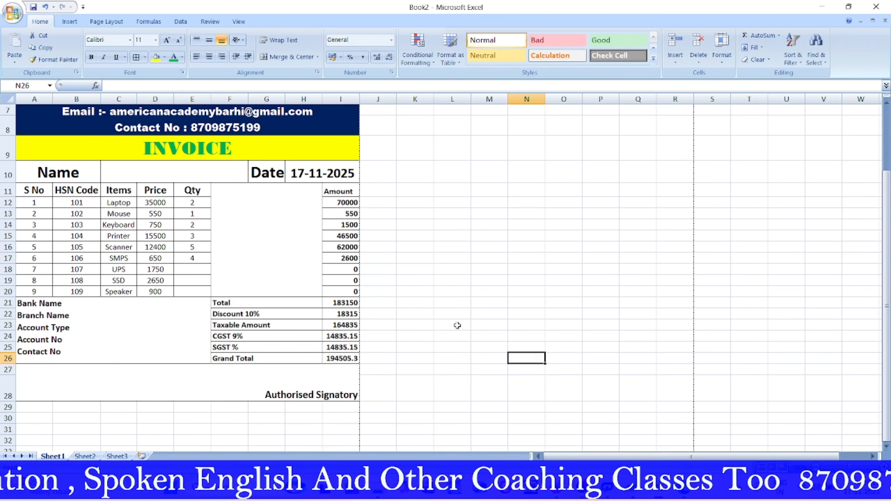
{"action": "scroll", "coordinate": [282, 301], "scroll_direction": "up", "scroll_amount": 2}
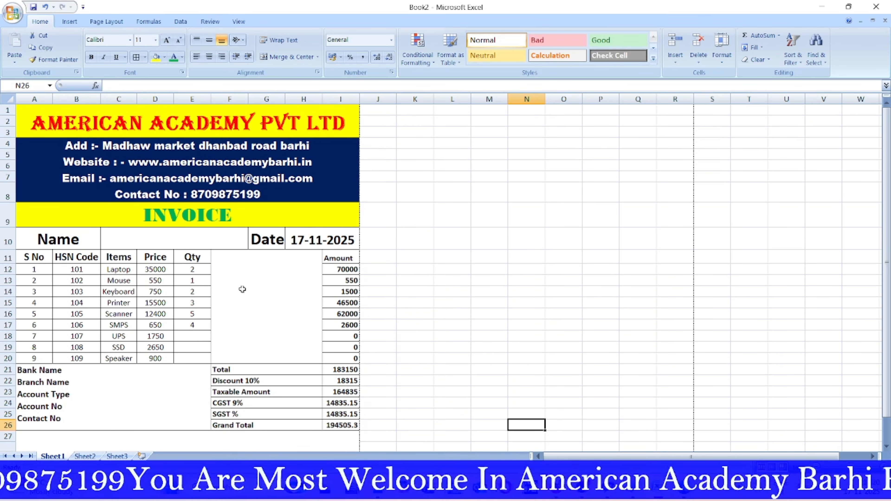
{"action": "scroll", "coordinate": [242, 290], "scroll_direction": "down", "scroll_amount": 2}
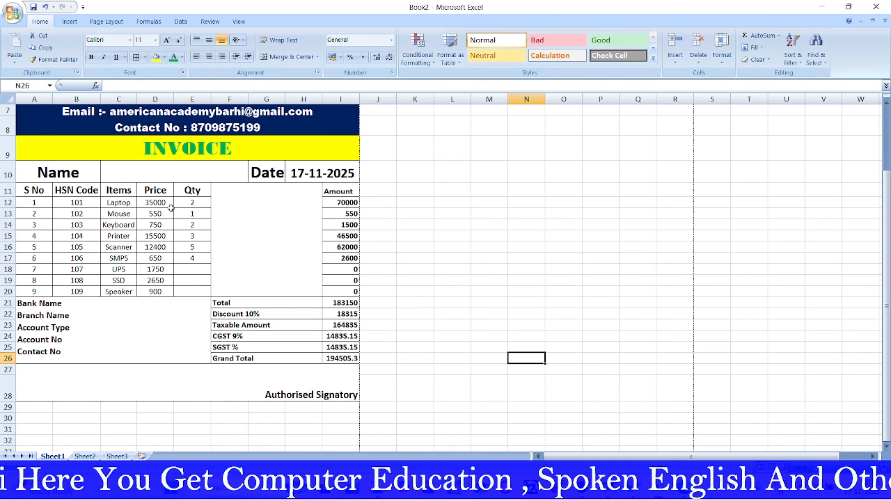
{"action": "scroll", "coordinate": [171, 208], "scroll_direction": "up", "scroll_amount": 2}
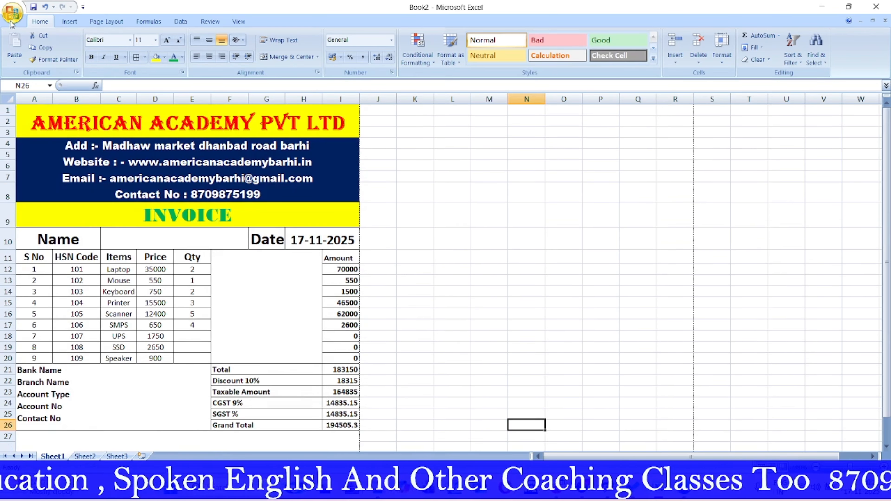
Step: Preview the invoice in Print Preview, then return to the worksheet
{"action": "left_click", "coordinate": [12, 13]}
{"action": "mouse_move", "coordinate": [39, 141]}
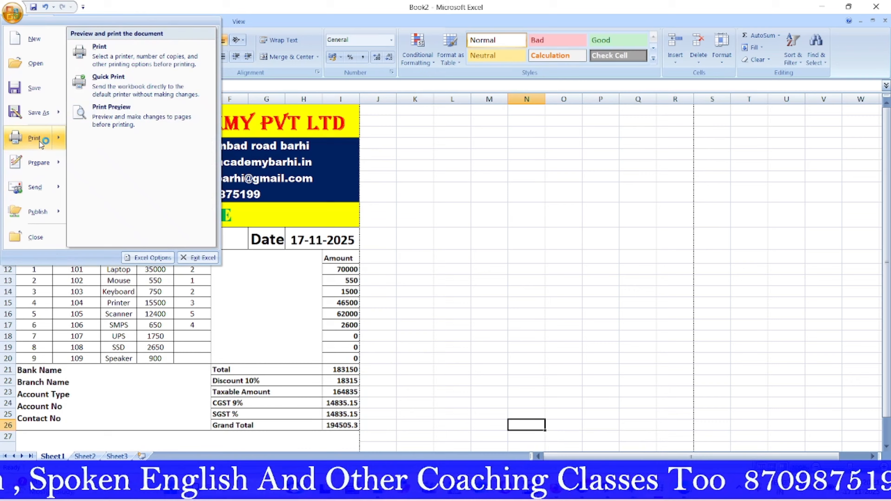
{"action": "left_click", "coordinate": [100, 122]}
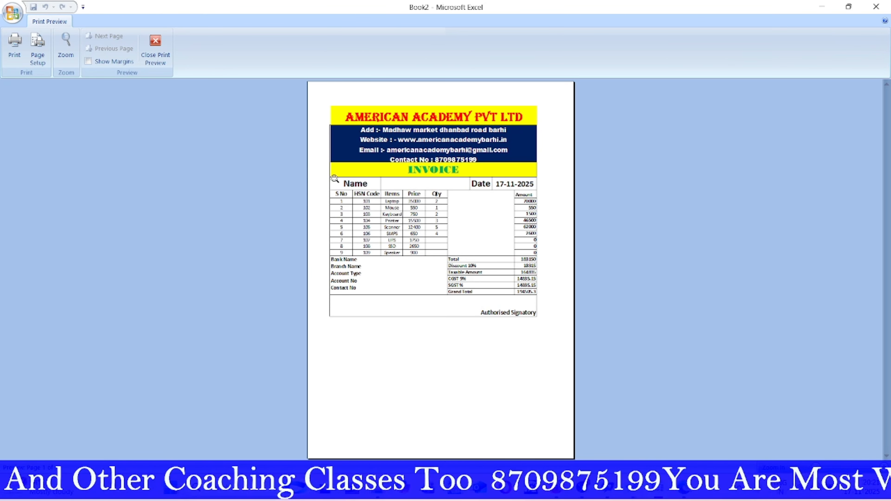
{"action": "left_click", "coordinate": [148, 51]}
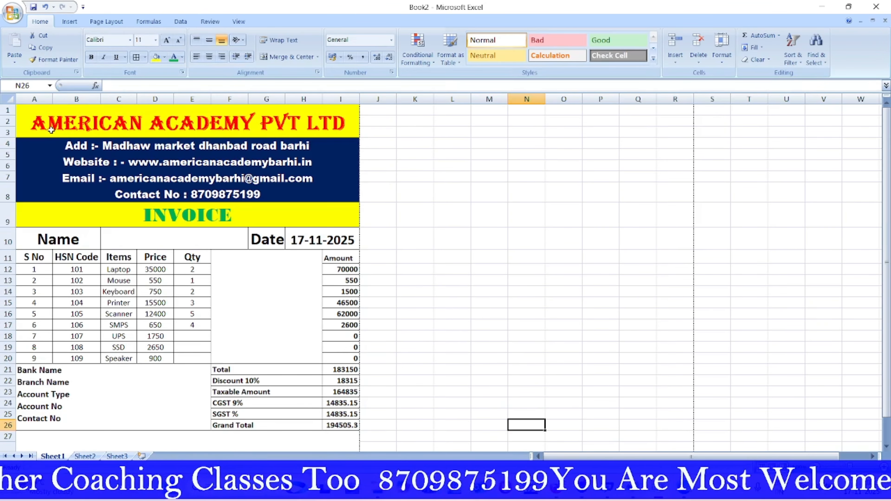
Step: Add borders to A1:I26 and recheck the invoice in Print Preview
{"action": "mouse_move", "coordinate": [34, 424]}
{"action": "left_mouse_down"}
{"action": "mouse_move", "coordinate": [332, 328]}
{"action": "mouse_move", "coordinate": [310, 90]}
{"action": "left_mouse_up"}
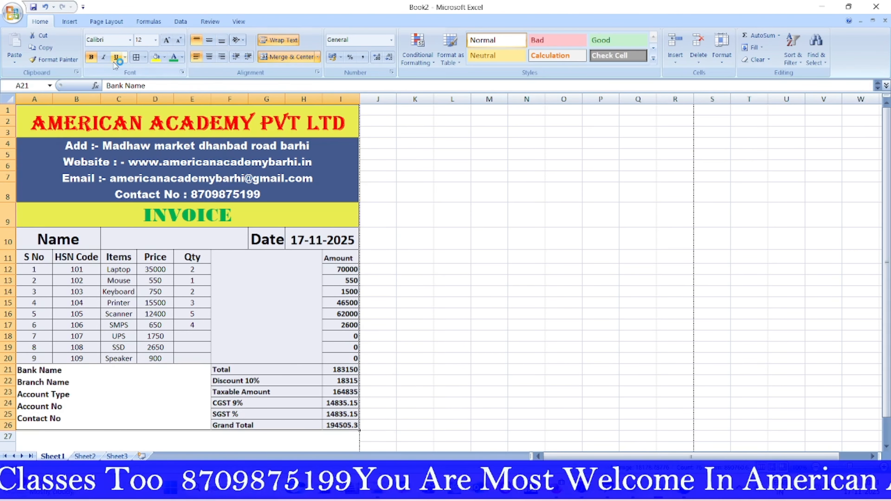
{"action": "left_click", "coordinate": [136, 58]}
{"action": "left_click", "coordinate": [135, 58]}
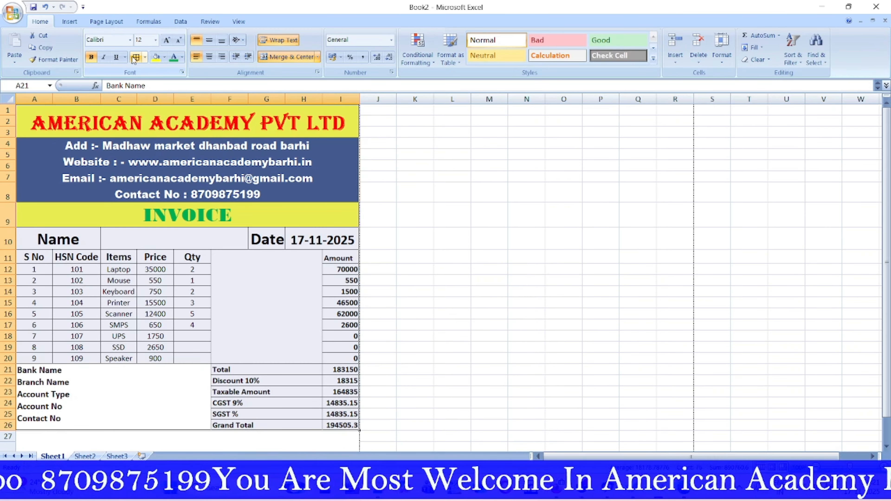
{"action": "left_click", "coordinate": [12, 13]}
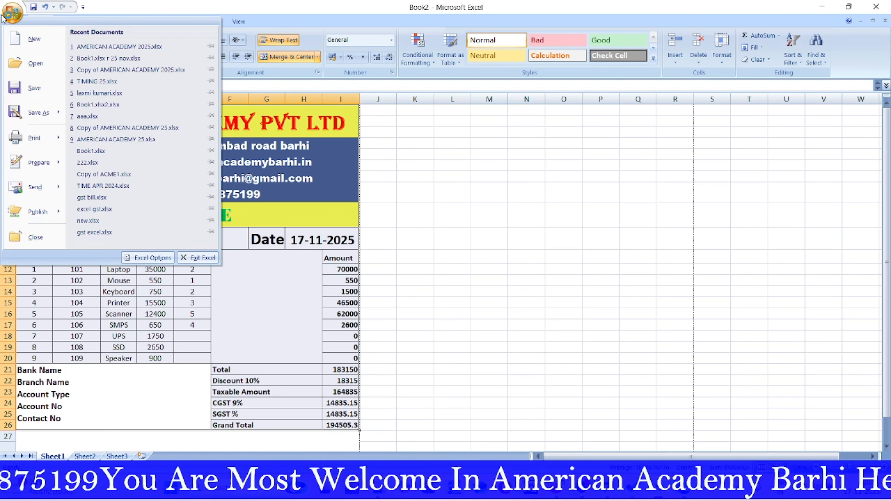
{"action": "mouse_move", "coordinate": [35, 137]}
{"action": "left_click", "coordinate": [123, 112]}
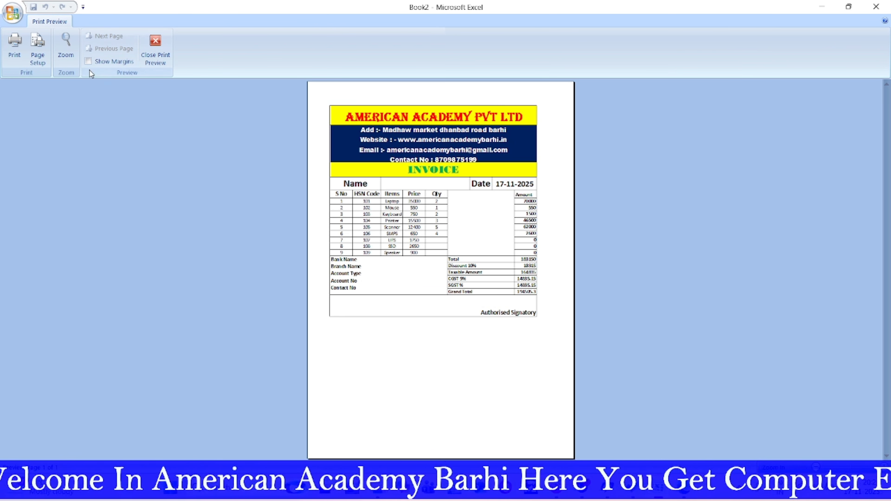
{"action": "left_click", "coordinate": [156, 56]}
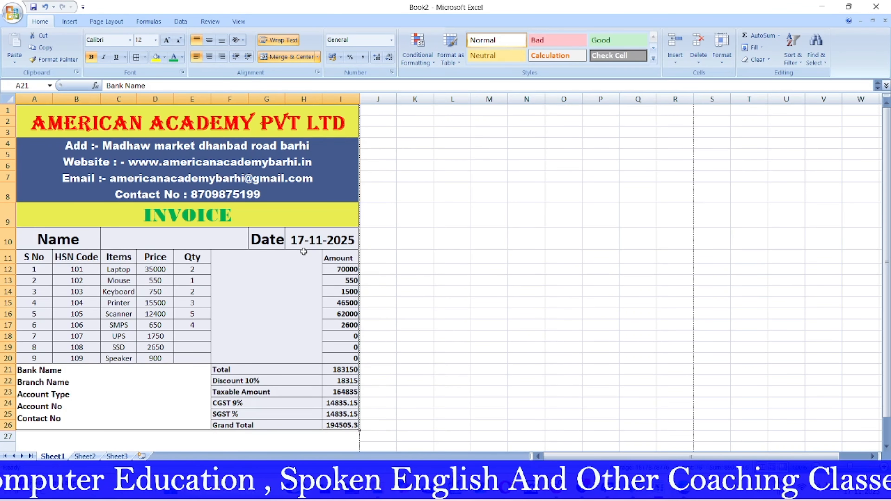
Step: Review the finished invoice worksheet showing the Grand Total of 194505.3
{"action": "mouse_move", "coordinate": [584, 496]}
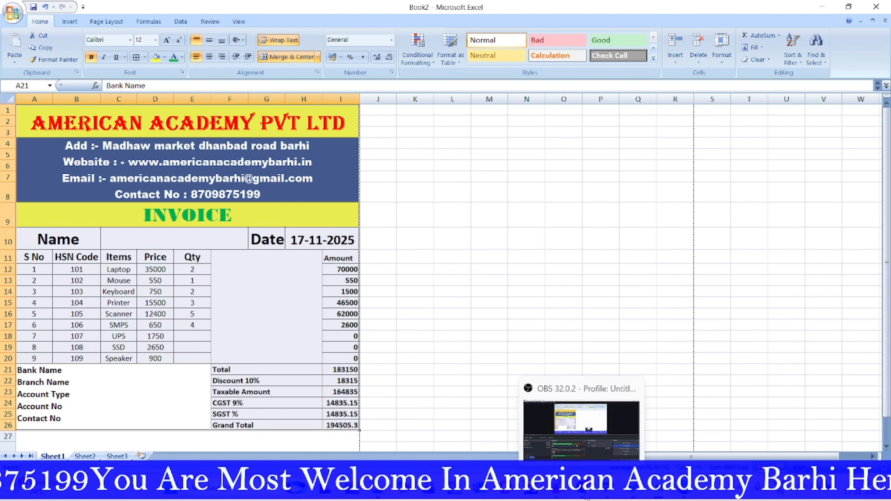